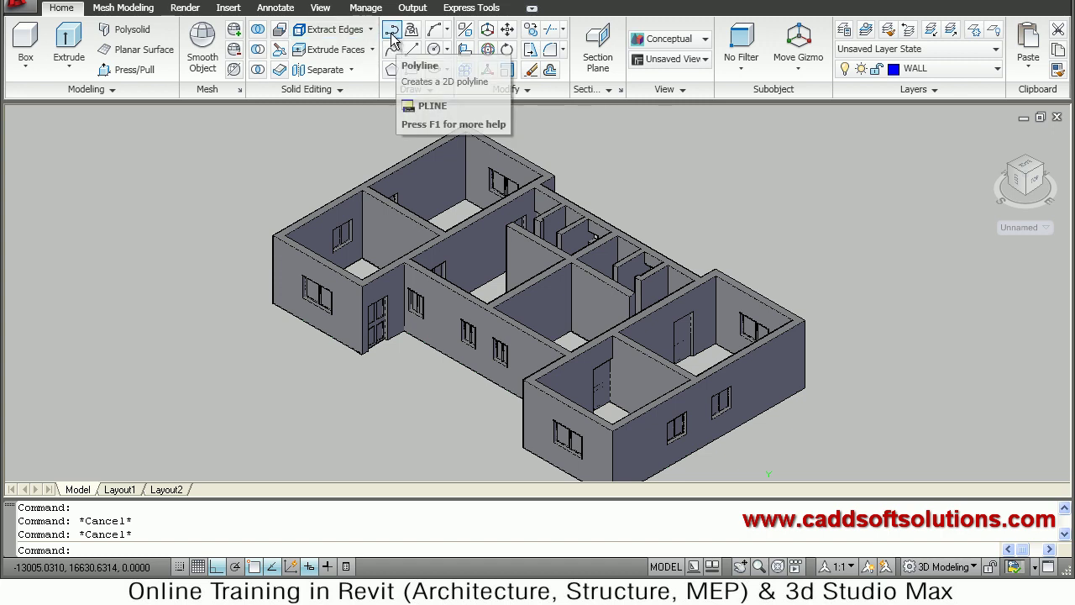
pyautogui.click(393, 38)
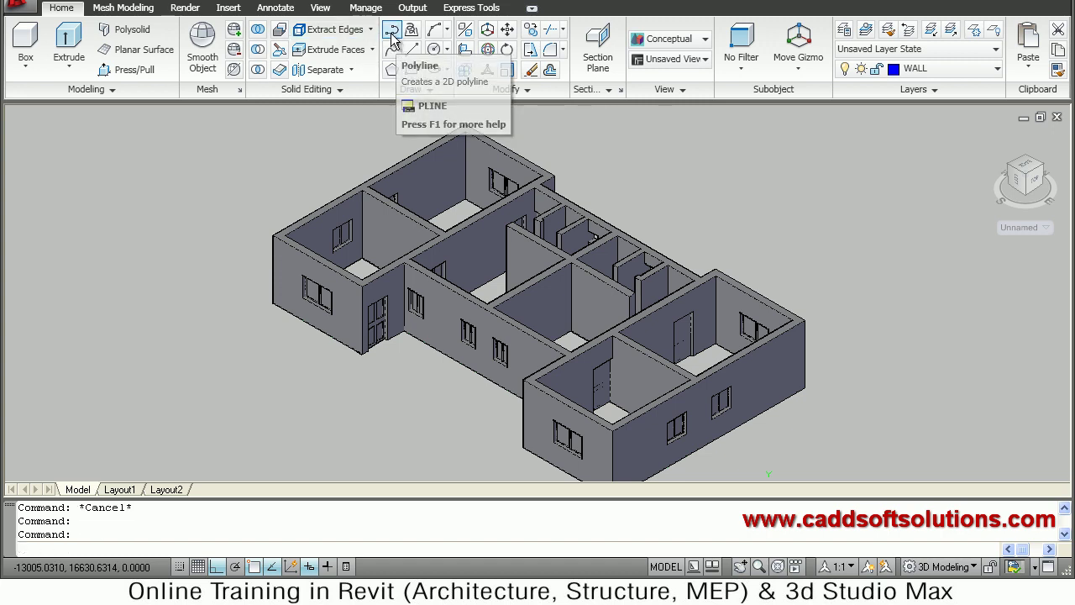
pyautogui.click(274, 235)
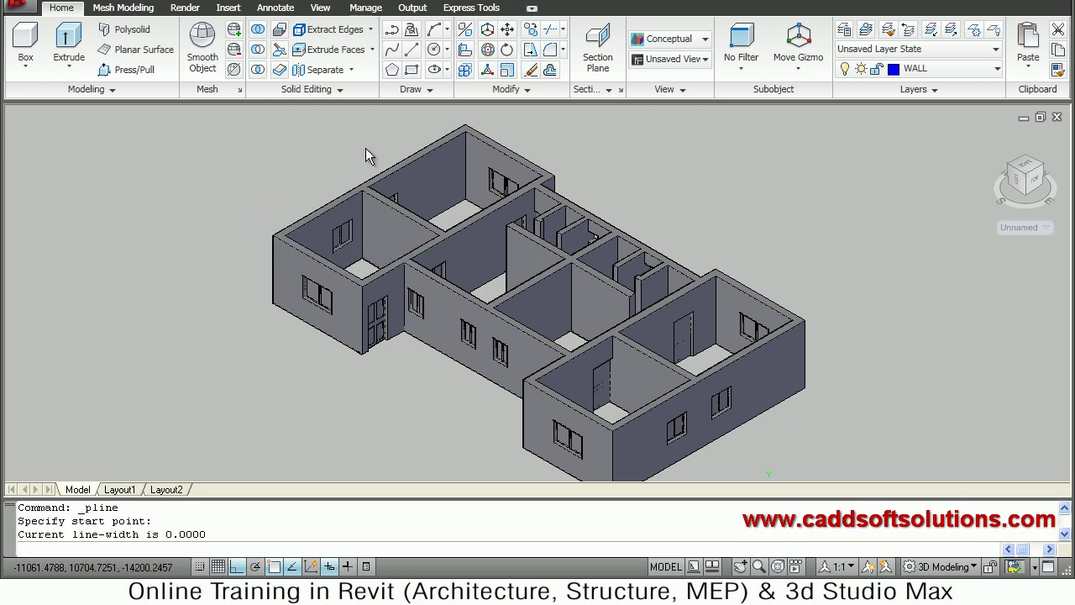
pyautogui.click(473, 122)
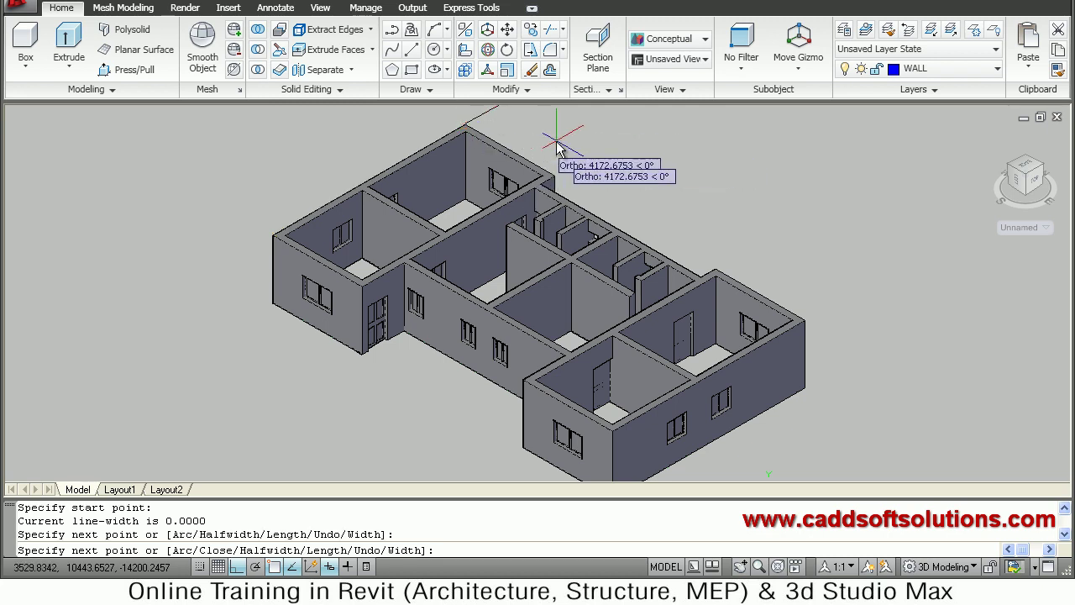
pyautogui.write('u')
pyautogui.press('Return')
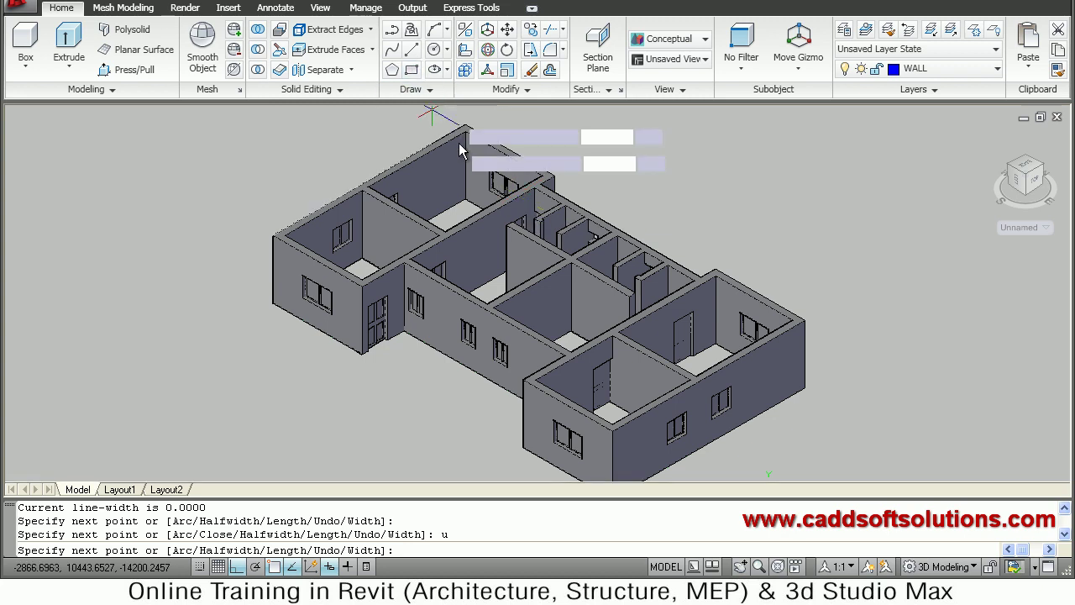
pyautogui.scroll(5, 473, 138)
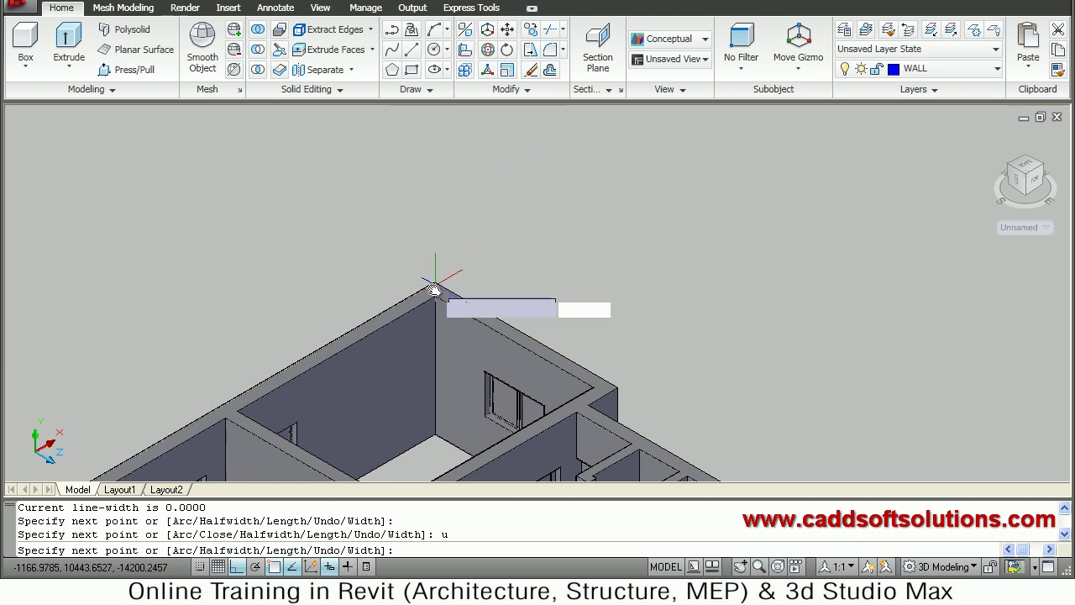
pyautogui.click(435, 283)
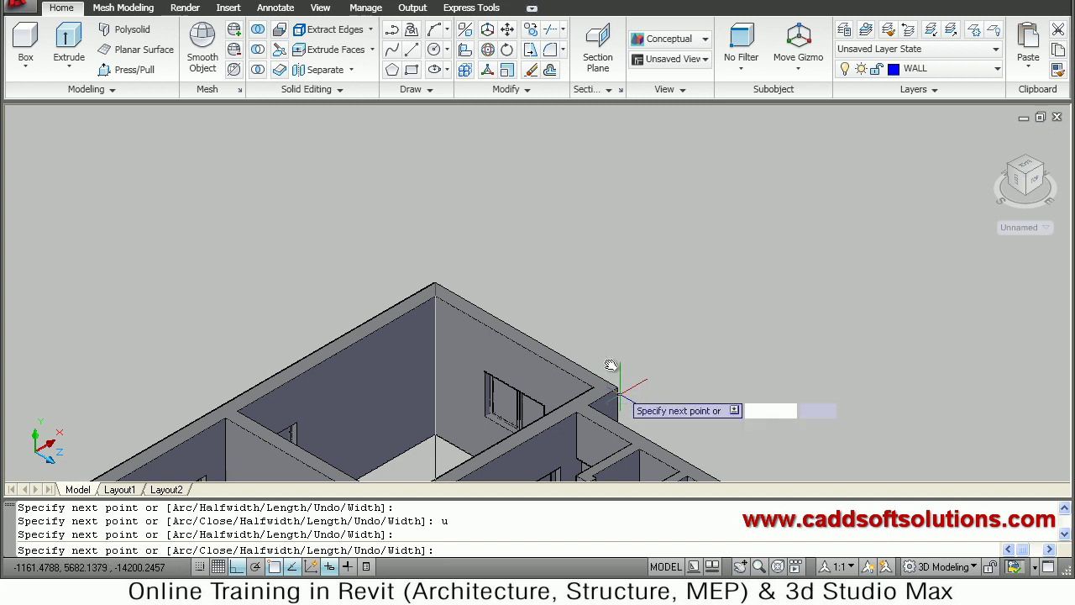
pyautogui.press('Escape')
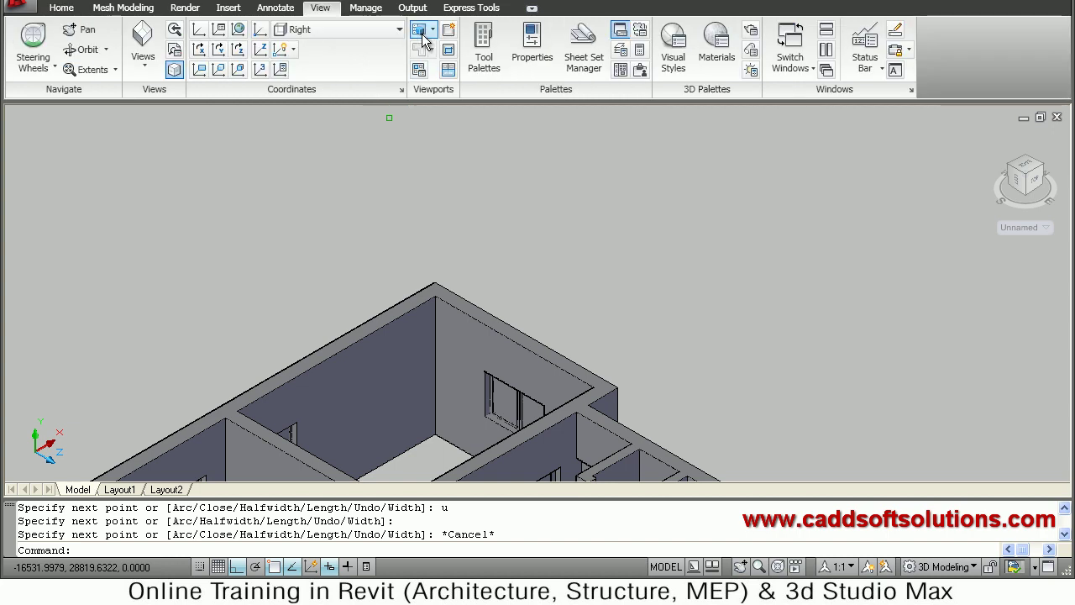
# Switch the user coordinate system to the Top orientation.
pyautogui.click(348, 31)
pyautogui.click(300, 72)
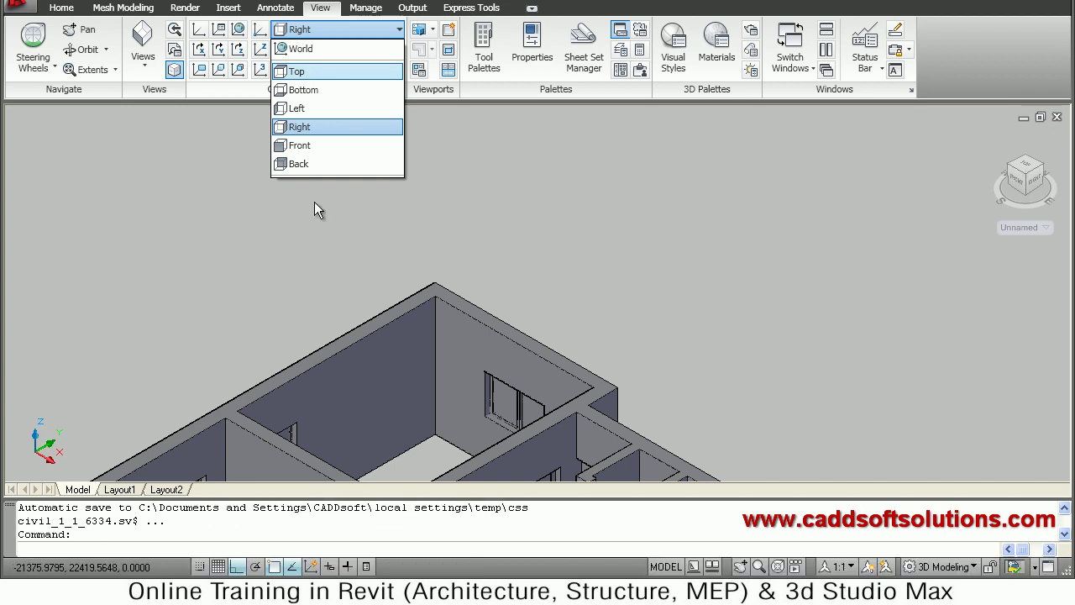
pyautogui.click(308, 74)
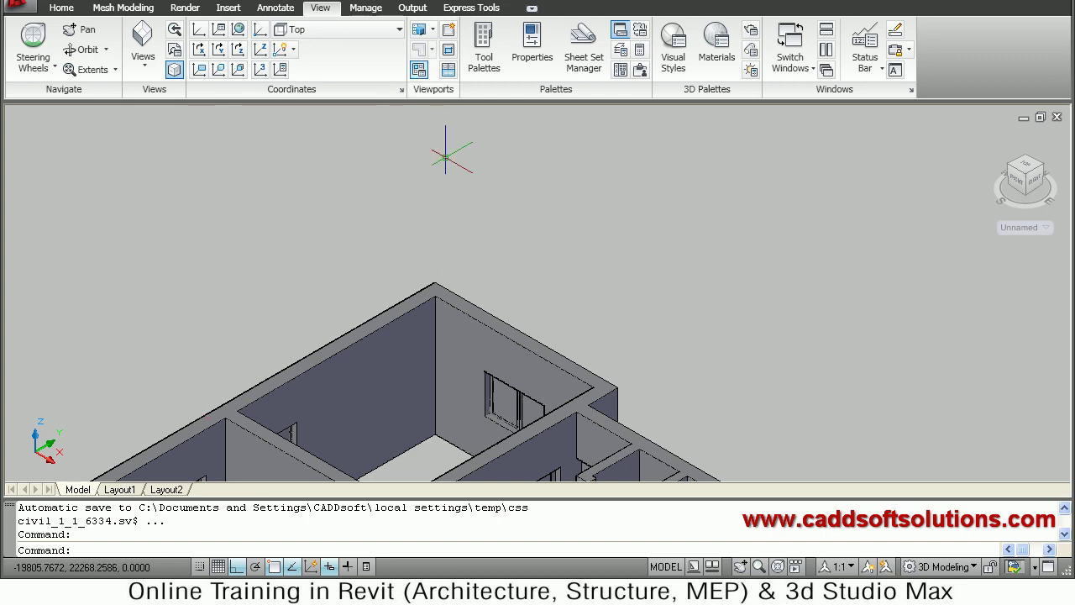
# Start a polyline at the rear outer corner of the wall tops, tracing the 4600 edge and the 750 return to the inner corner.
pyautogui.click(63, 7)
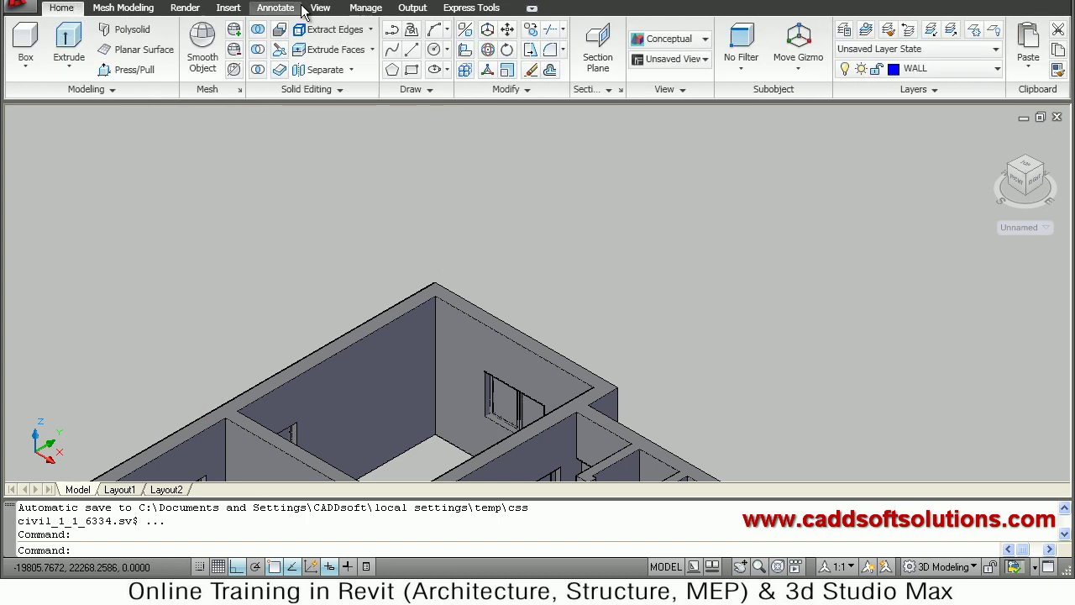
pyautogui.click(389, 38)
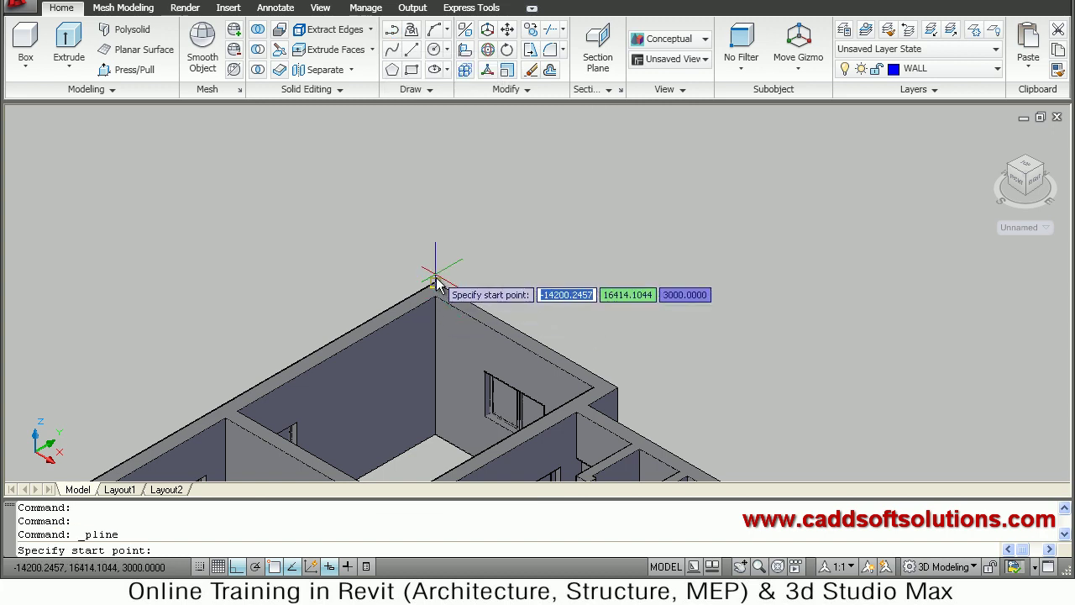
pyautogui.click(472, 291)
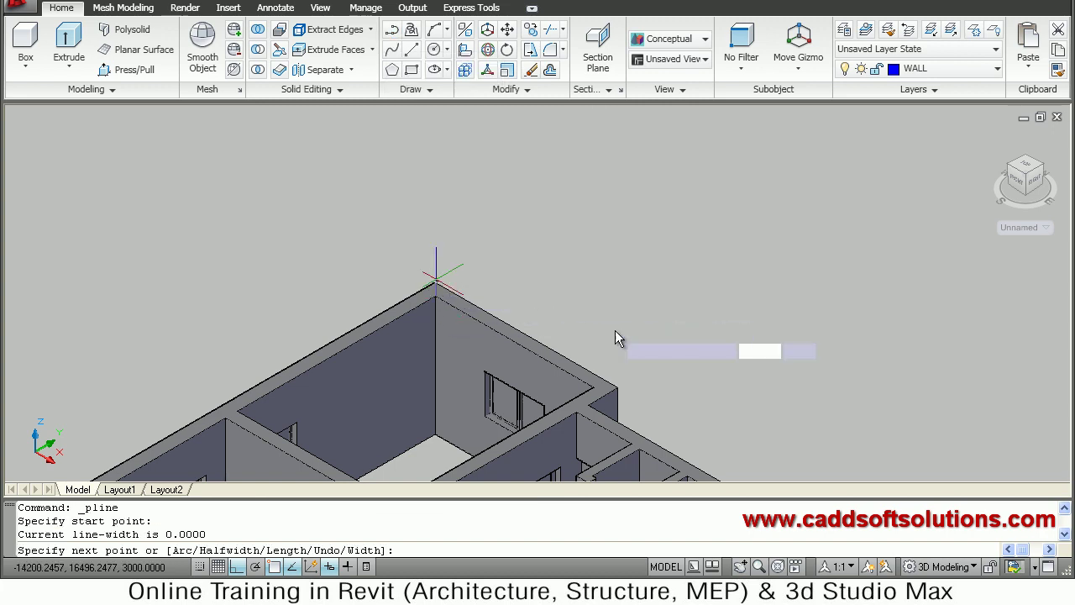
pyautogui.click(618, 401)
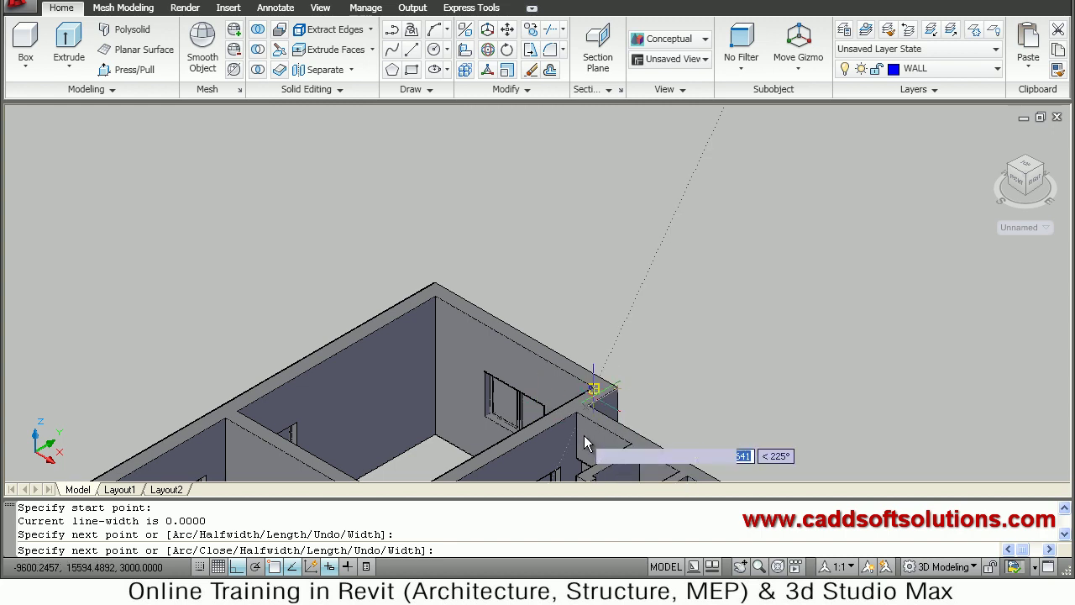
pyautogui.scroll(2, 586, 451)
pyautogui.scroll(4, 587, 451)
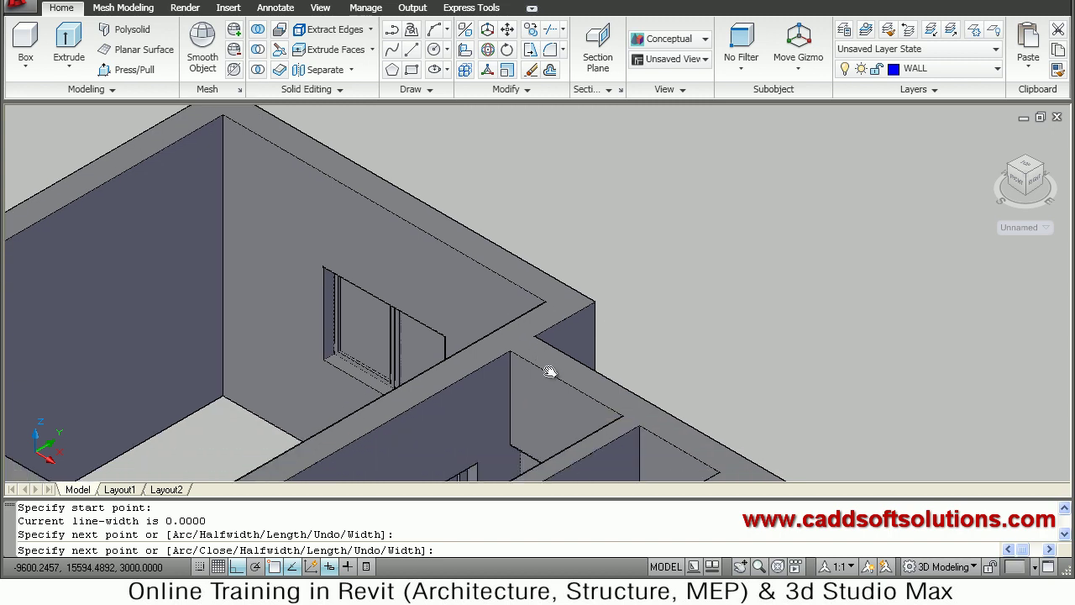
pyautogui.scroll(2, 531, 352)
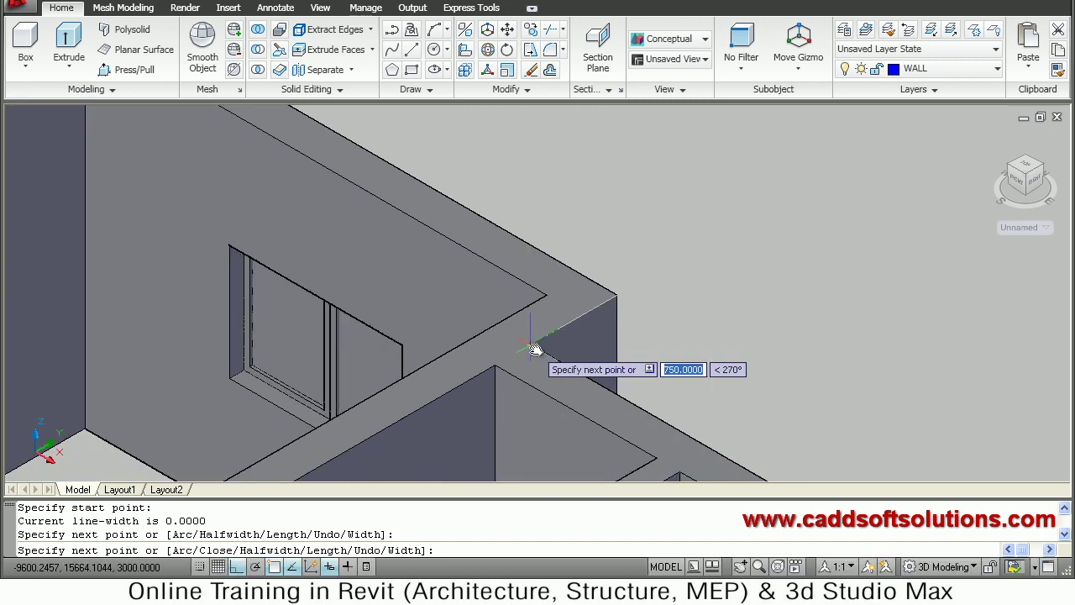
pyautogui.click(531, 346)
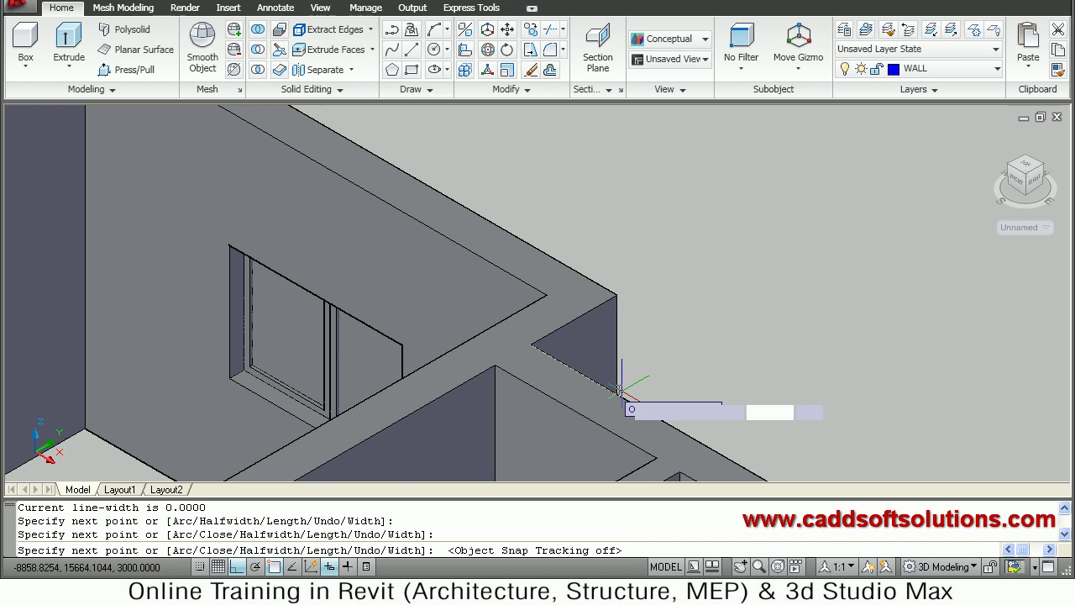
# With object snap tracking off, continue the polyline along the 8300 rear wall, the 750 jog and the rear edge to the far corner.
pyautogui.moveTo(467, 300); pyautogui.dragTo(550, 305, button='middle')
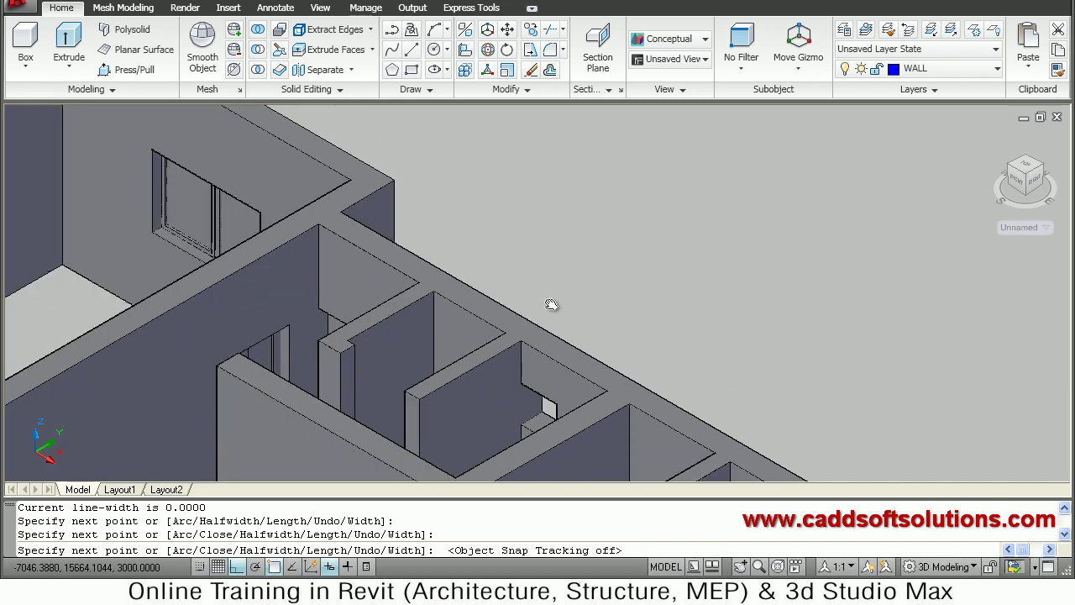
pyautogui.moveTo(429, 252); pyautogui.dragTo(295, 163, button='middle')
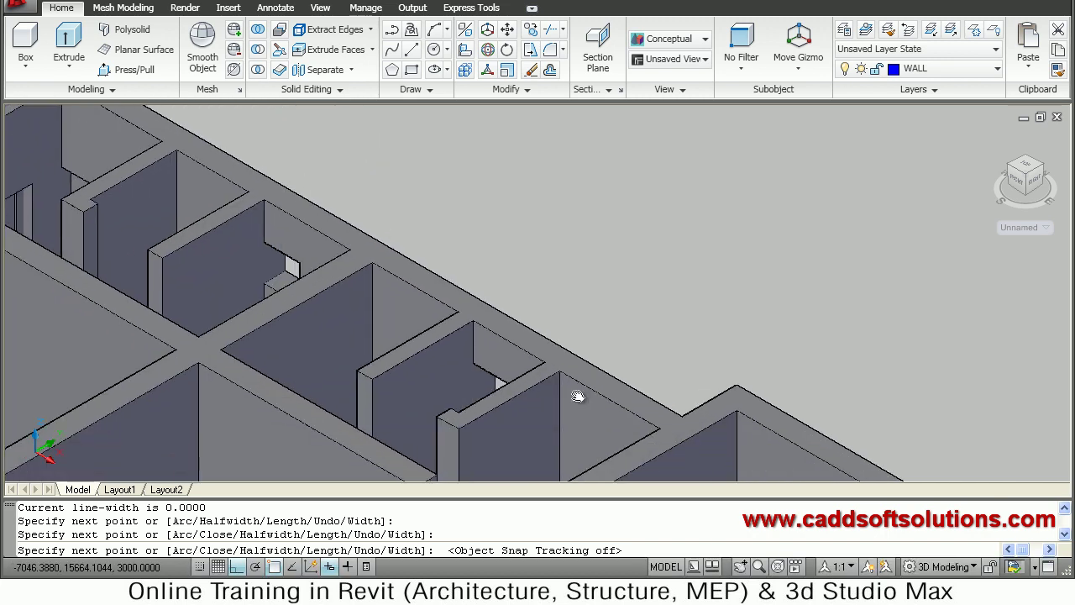
pyautogui.click(683, 416)
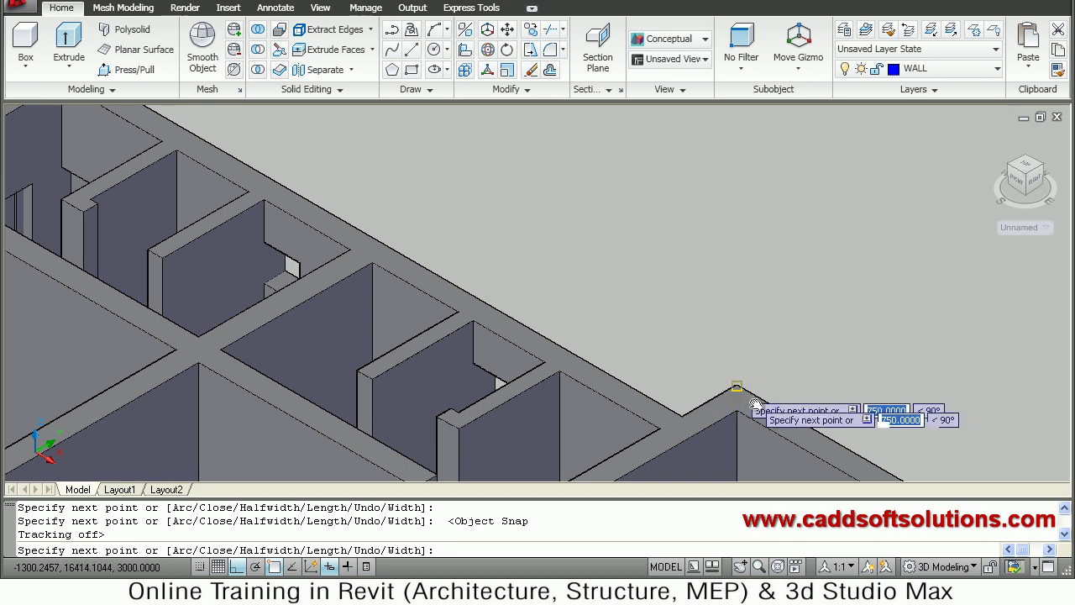
pyautogui.click(739, 389)
pyautogui.moveTo(747, 388); pyautogui.dragTo(521, 200, button='middle')
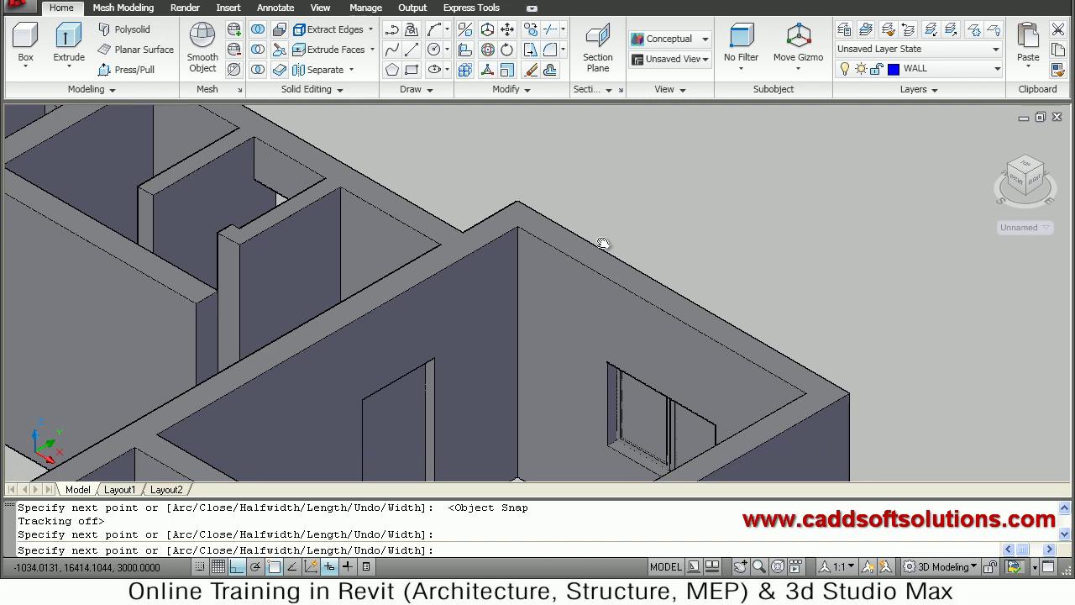
pyautogui.click(833, 369)
# Continue the polyline along the long side wall to the front corner and across the front of the projecting room.
pyautogui.moveTo(759, 393); pyautogui.dragTo(631, 341, button='middle')
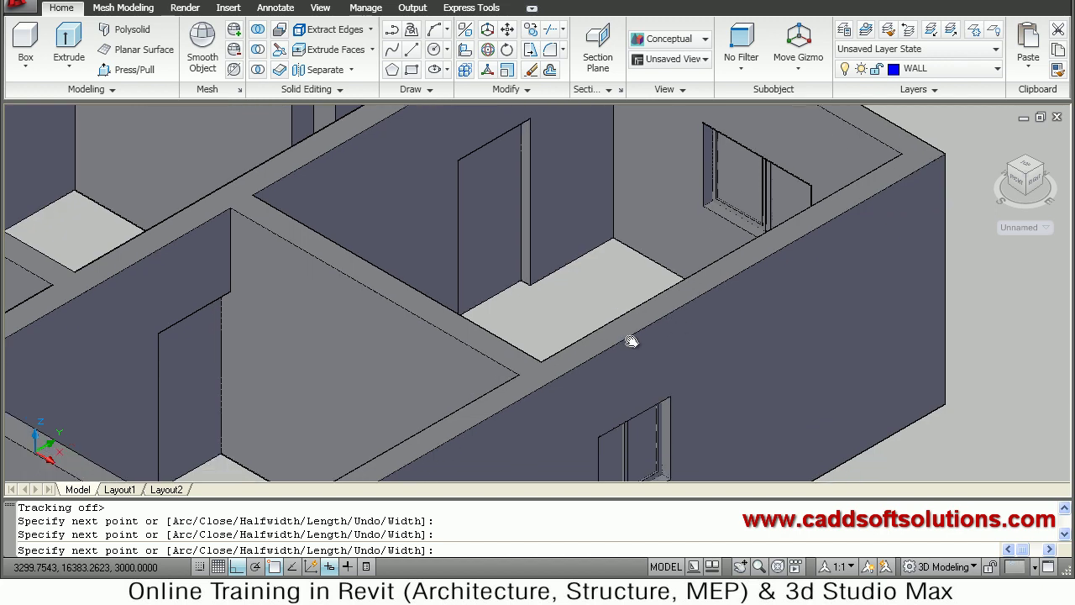
pyautogui.scroll(-3, 640, 331)
pyautogui.scroll(2, 641, 331)
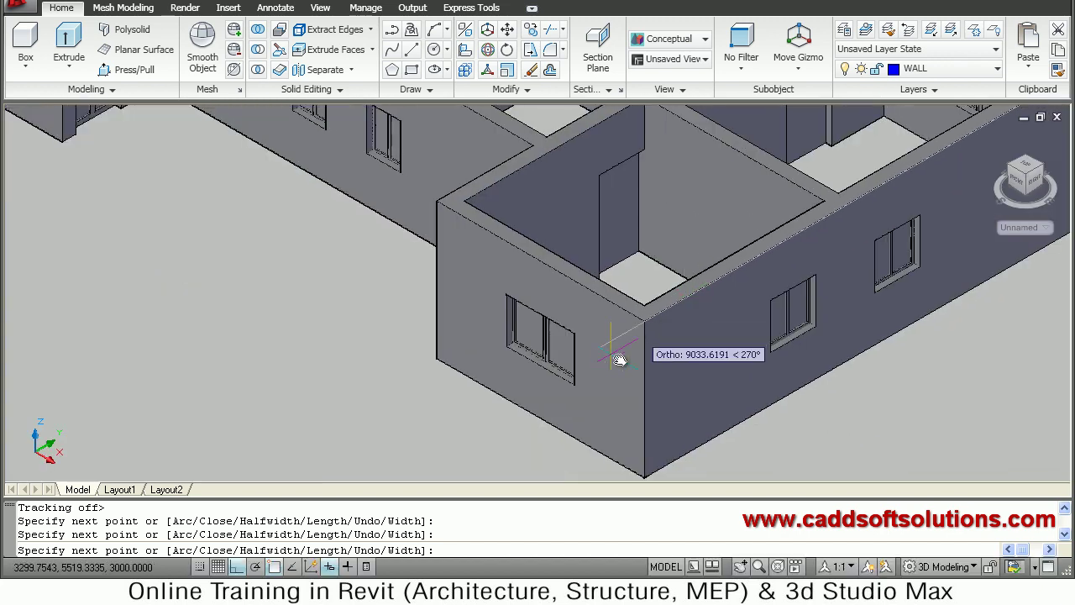
pyautogui.click(644, 322)
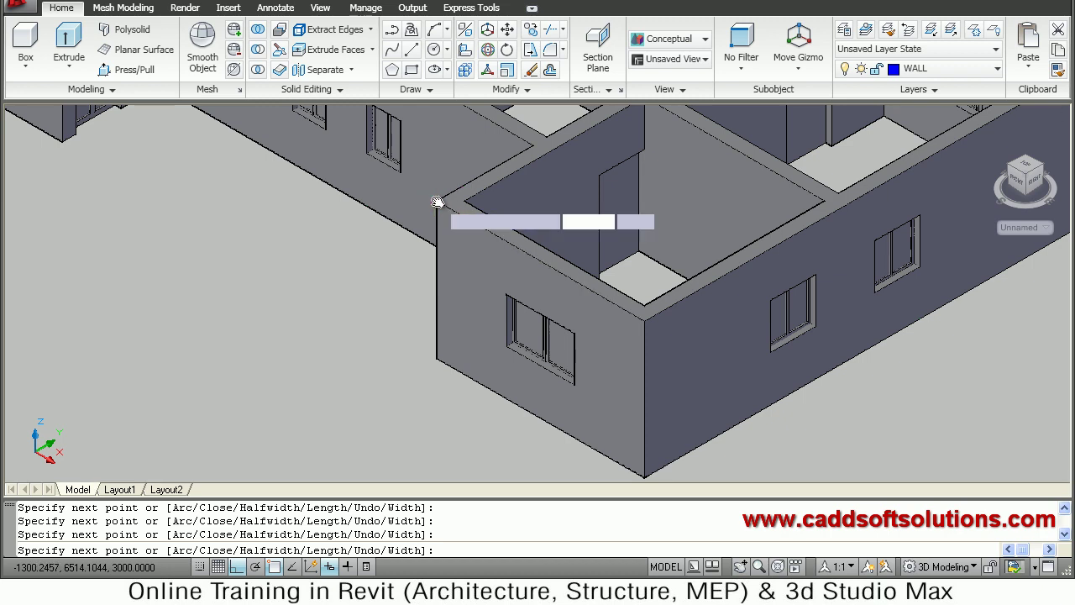
pyautogui.click(437, 202)
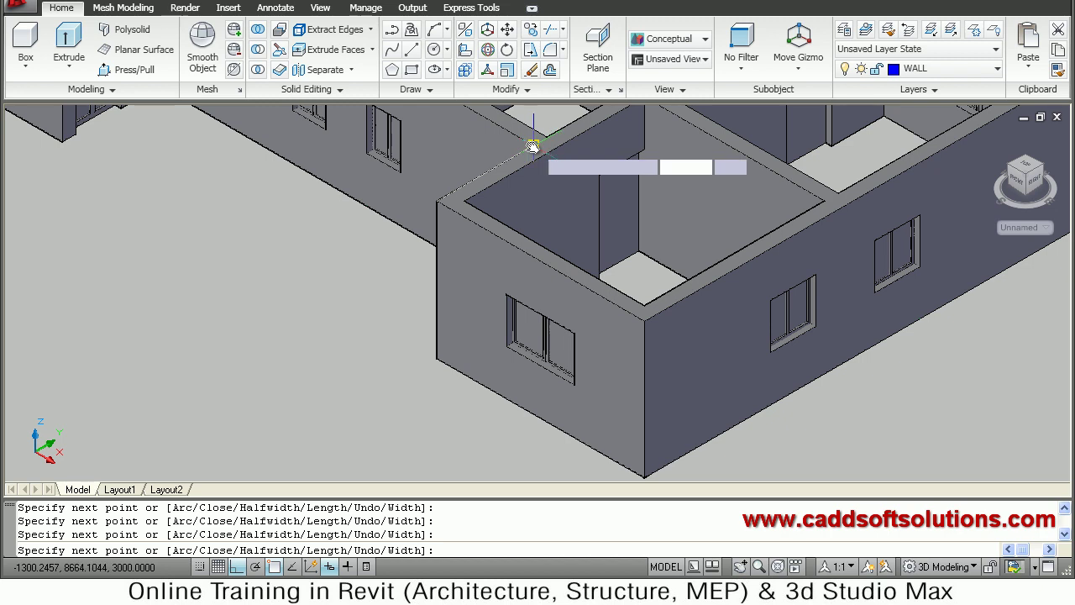
# Trace the recessed front wall, the entrance room's outer edges and the remaining side wall, finishing the polyline at its starting corner.
pyautogui.moveTo(480, 196); pyautogui.dragTo(781, 442, button='middle')
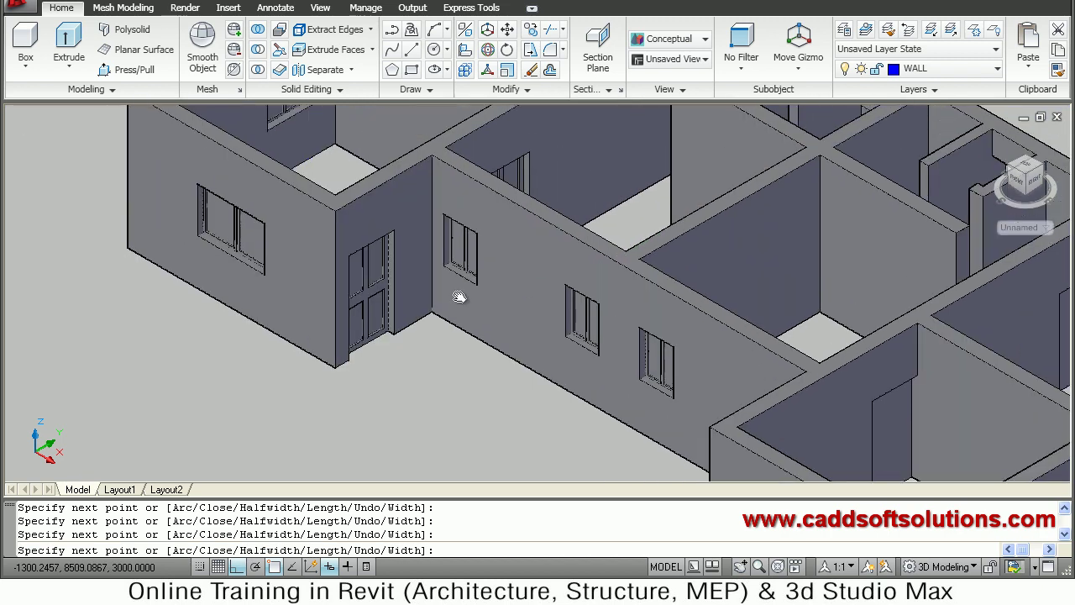
pyautogui.click(432, 154)
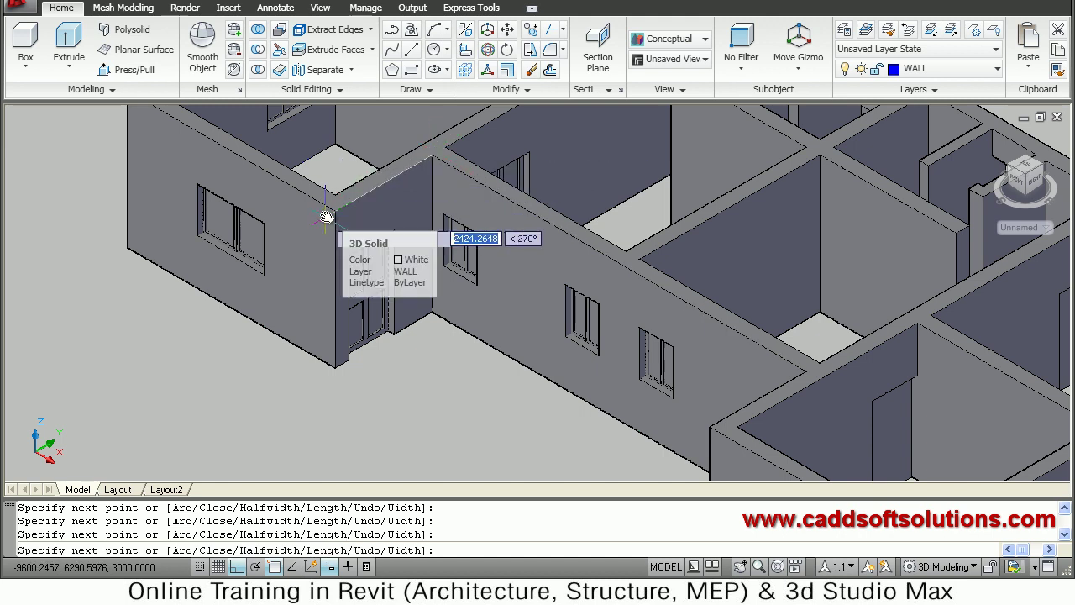
pyautogui.moveTo(336, 210); pyautogui.dragTo(296, 279, button='middle')
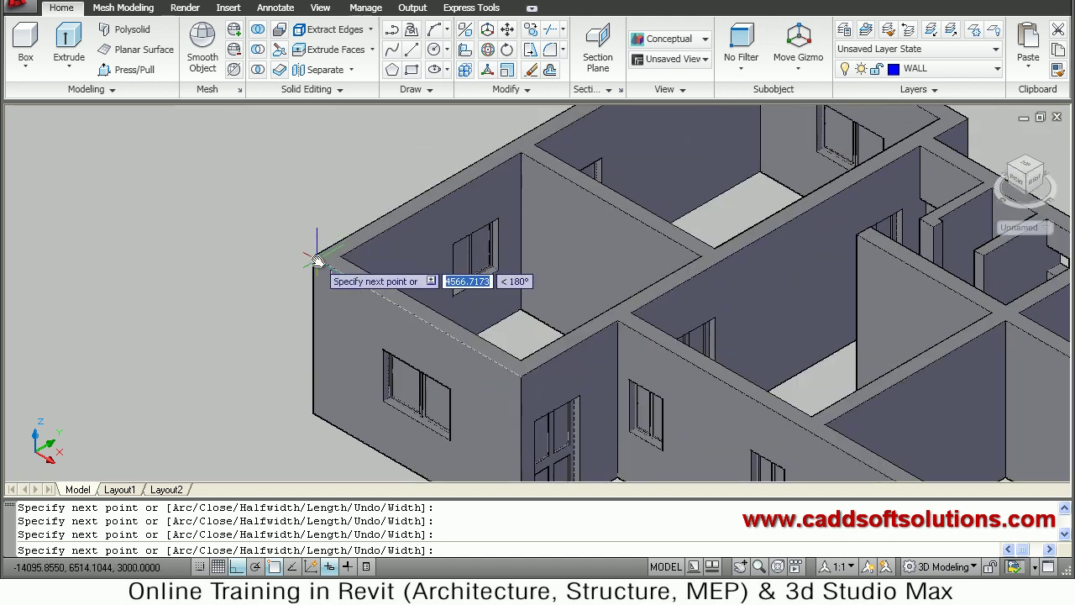
pyautogui.moveTo(529, 228); pyautogui.dragTo(176, 446, button='middle')
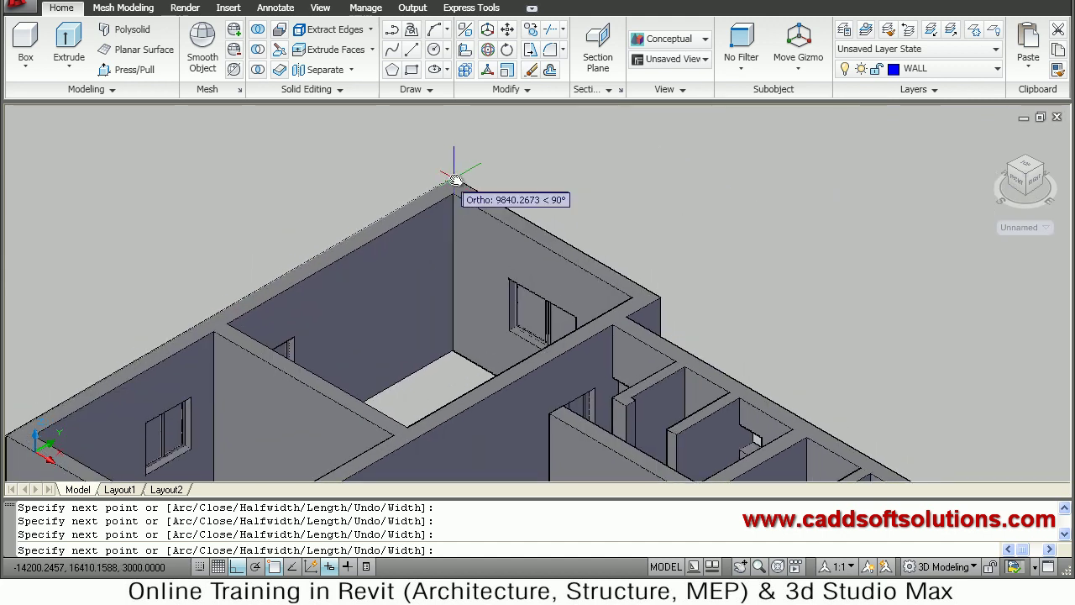
pyautogui.click(452, 178)
pyautogui.press('Return')
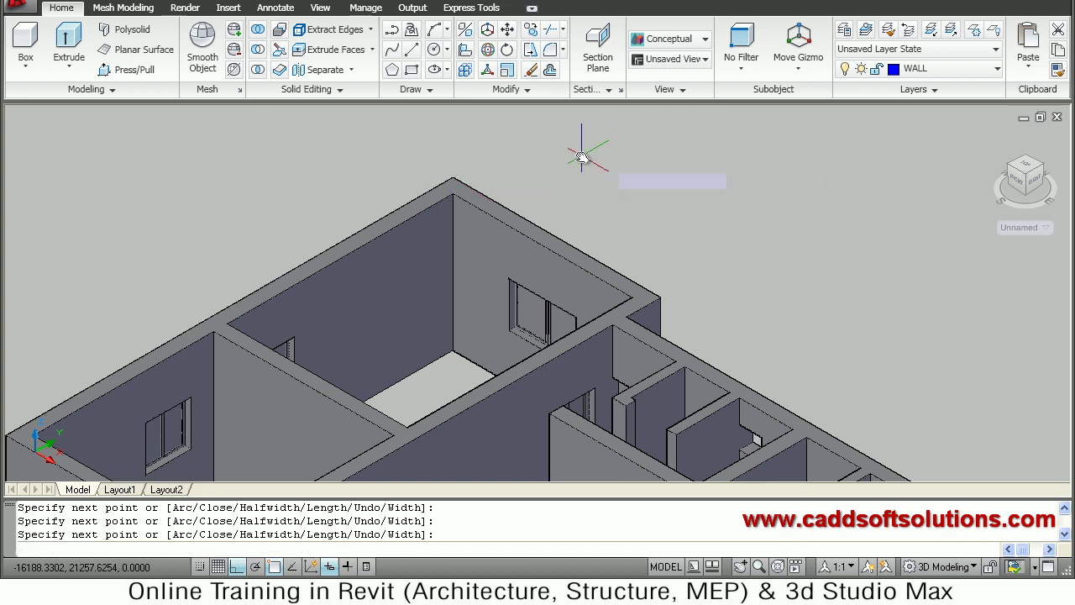
# Move the last-drawn outline polyline off the wall tops in the 90° direction, clear of the building.
pyautogui.scroll(-2, 580, 294)
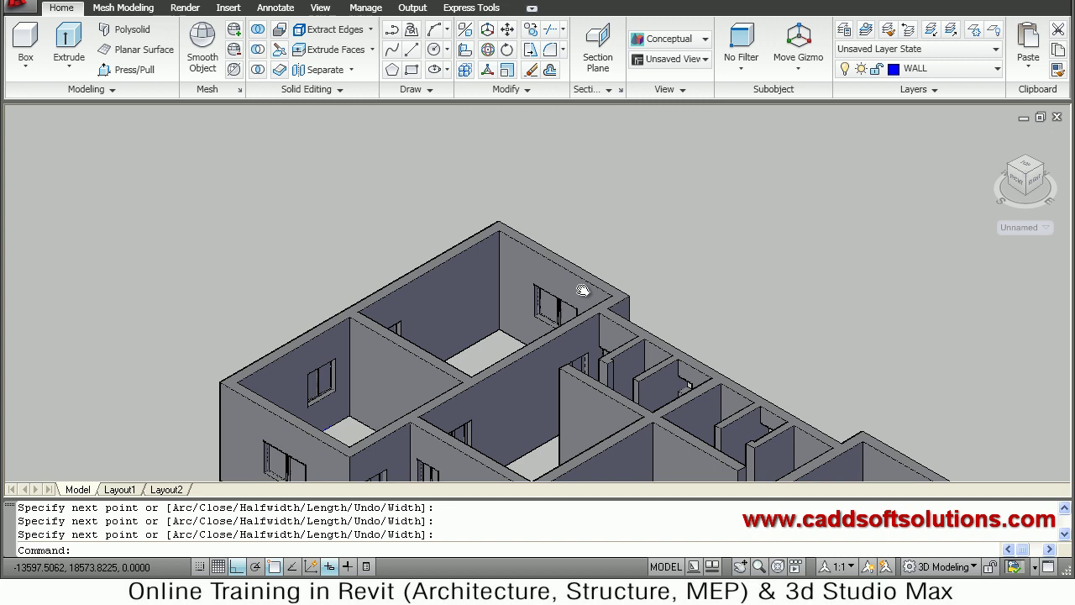
pyautogui.scroll(-2, 664, 296)
pyautogui.scroll(-3, 593, 273)
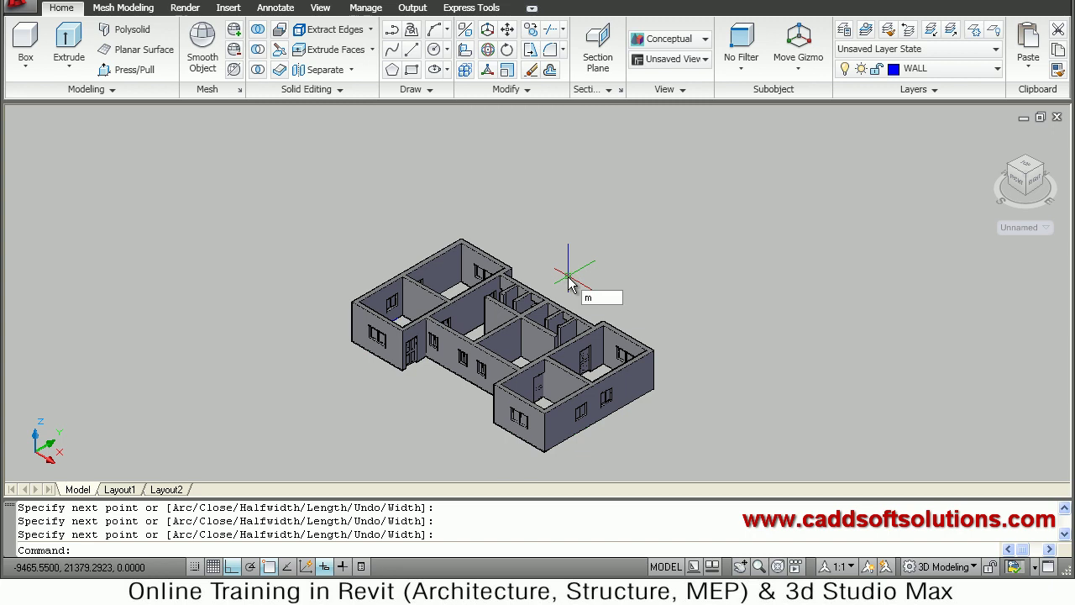
pyautogui.press('Return')
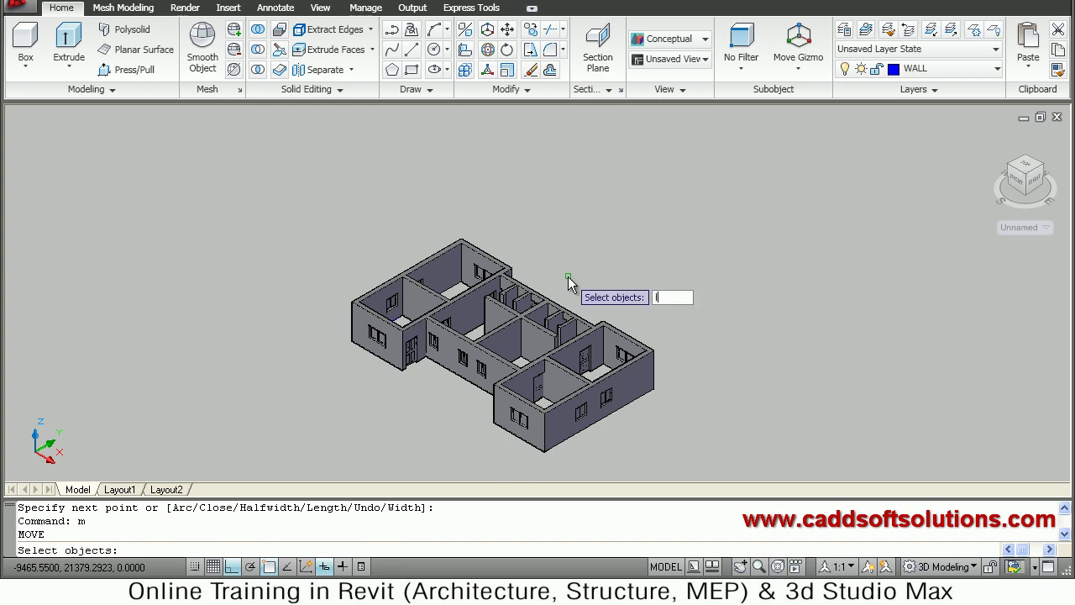
pyautogui.click(568, 284)
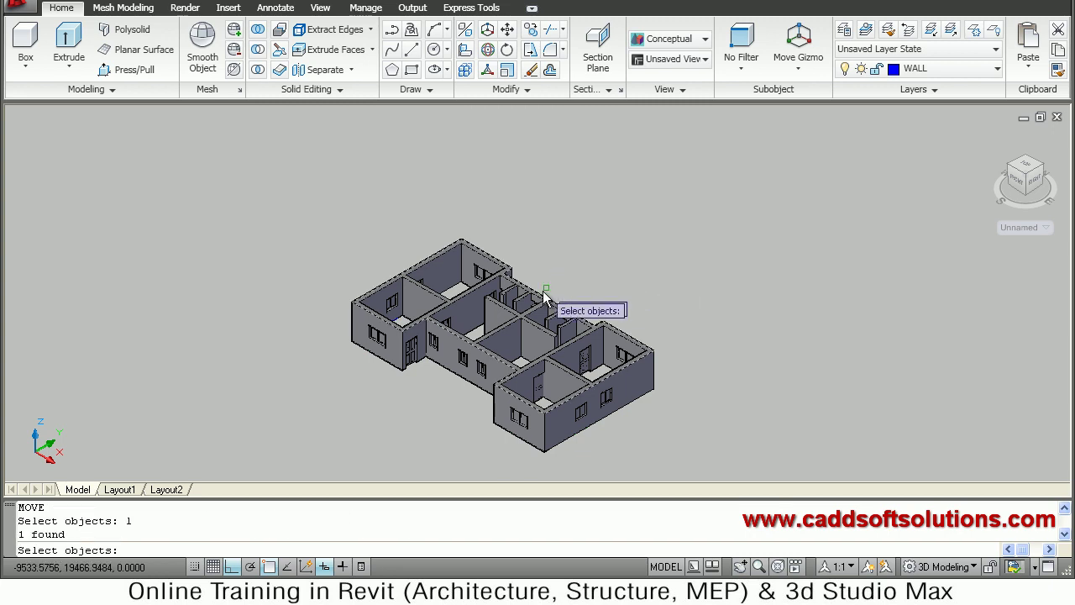
pyautogui.press('Return')
pyautogui.click(544, 280)
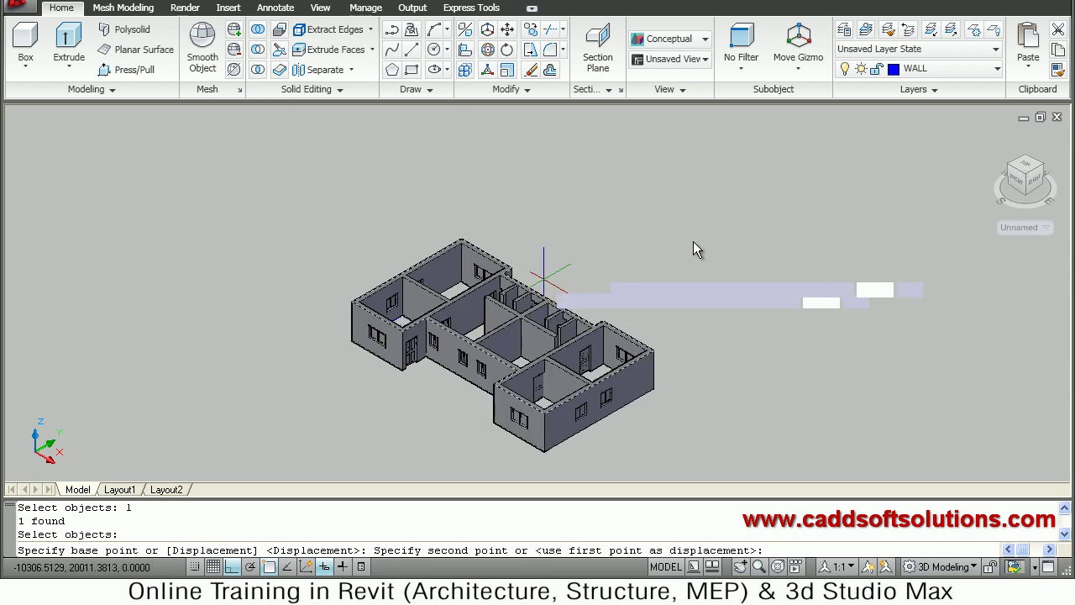
pyautogui.click(732, 214)
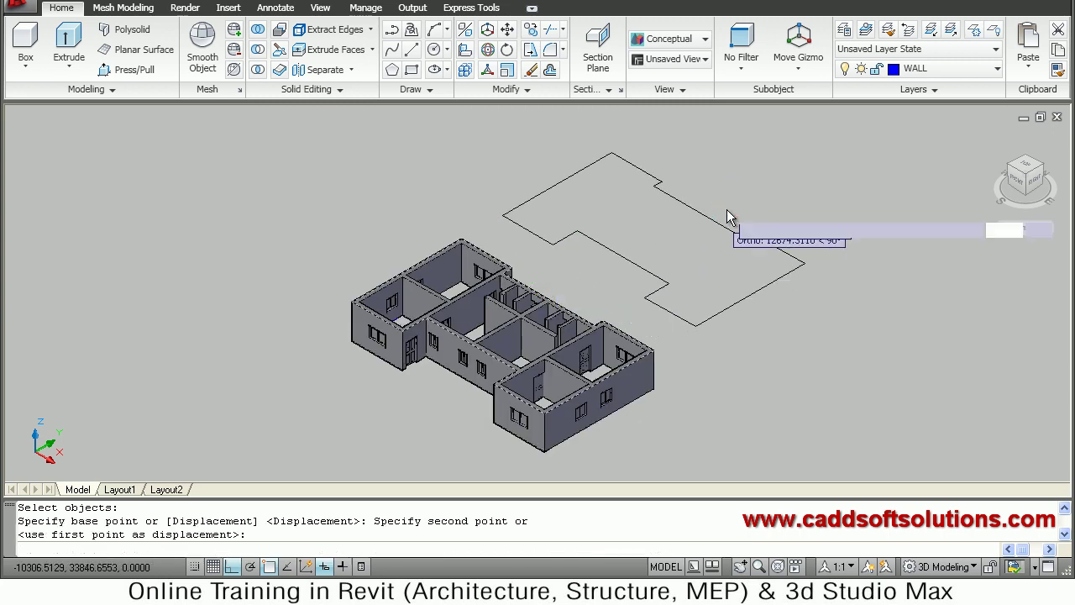
# Copy the outline polyline and place one duplicate behind the original, farther from the building.
pyautogui.press('Escape')
pyautogui.moveTo(691, 221); pyautogui.dragTo(680, 297, button='middle')
pyautogui.write('co')
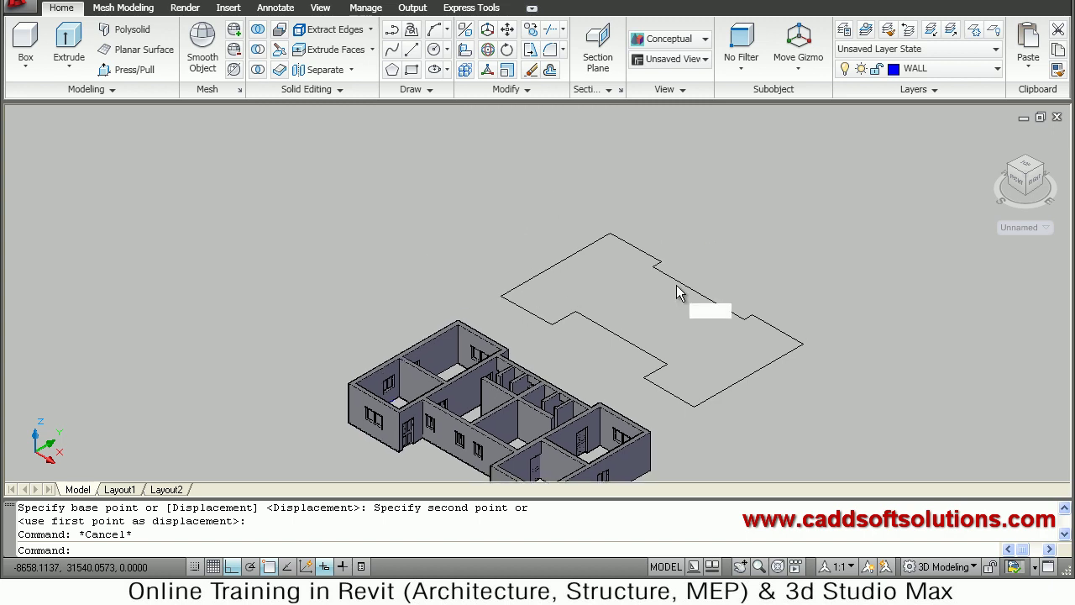
pyautogui.press('Return')
pyautogui.click(651, 315)
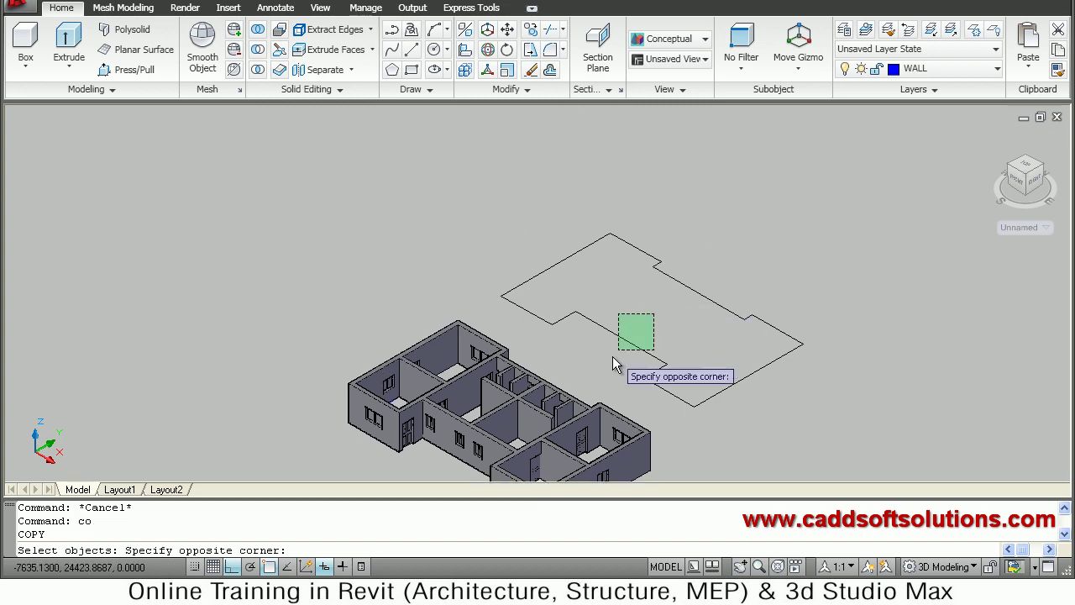
pyautogui.click(614, 357)
pyautogui.press('Return')
pyautogui.click(628, 320)
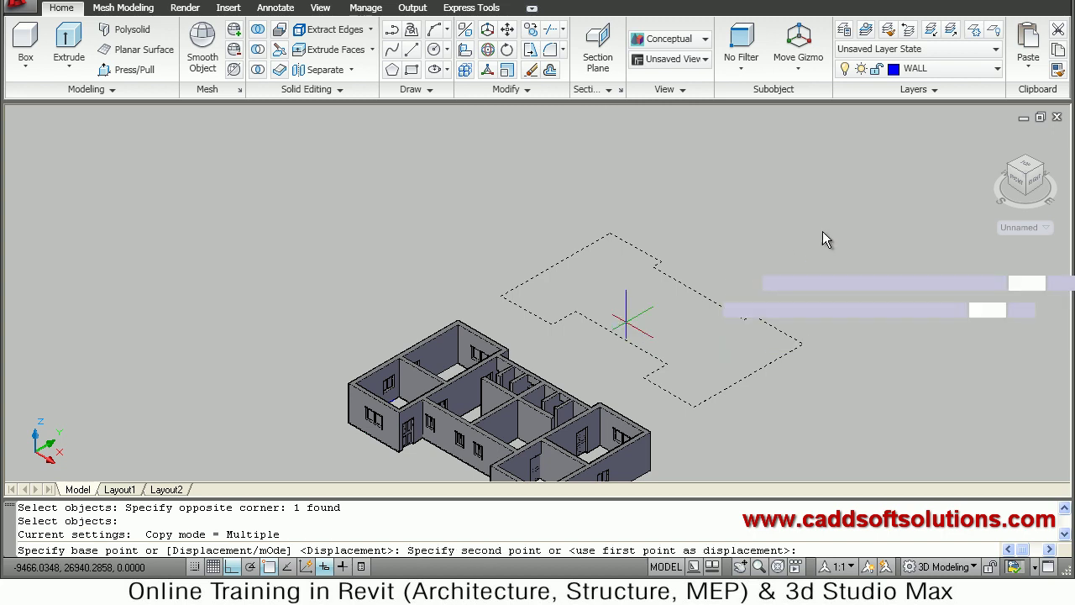
pyautogui.click(832, 220)
pyautogui.click(742, 311)
pyautogui.press('Escape')
pyautogui.press('Escape')
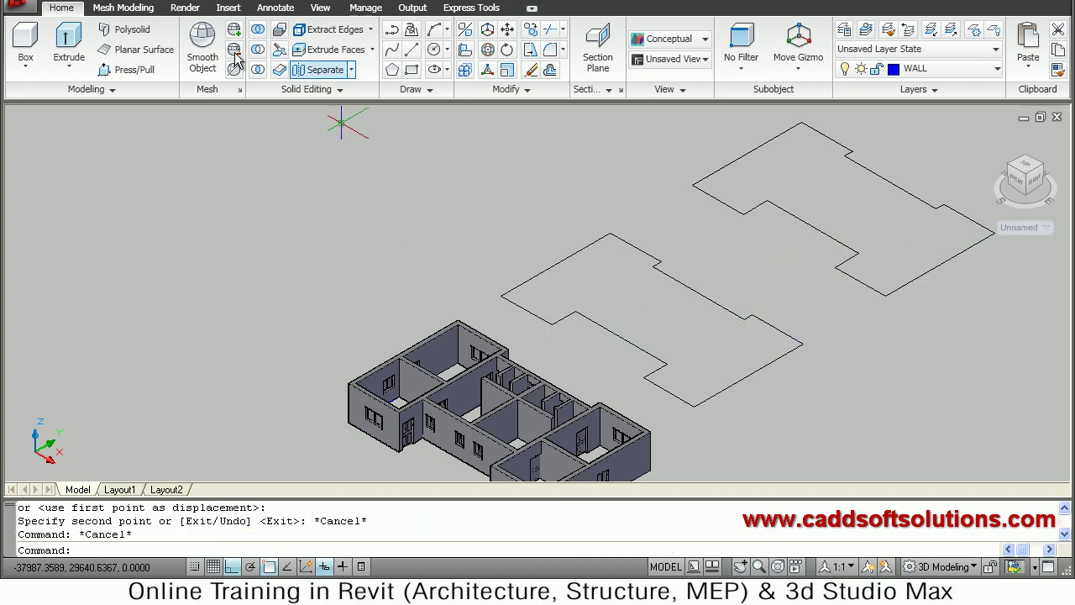
pyautogui.click(136, 67)
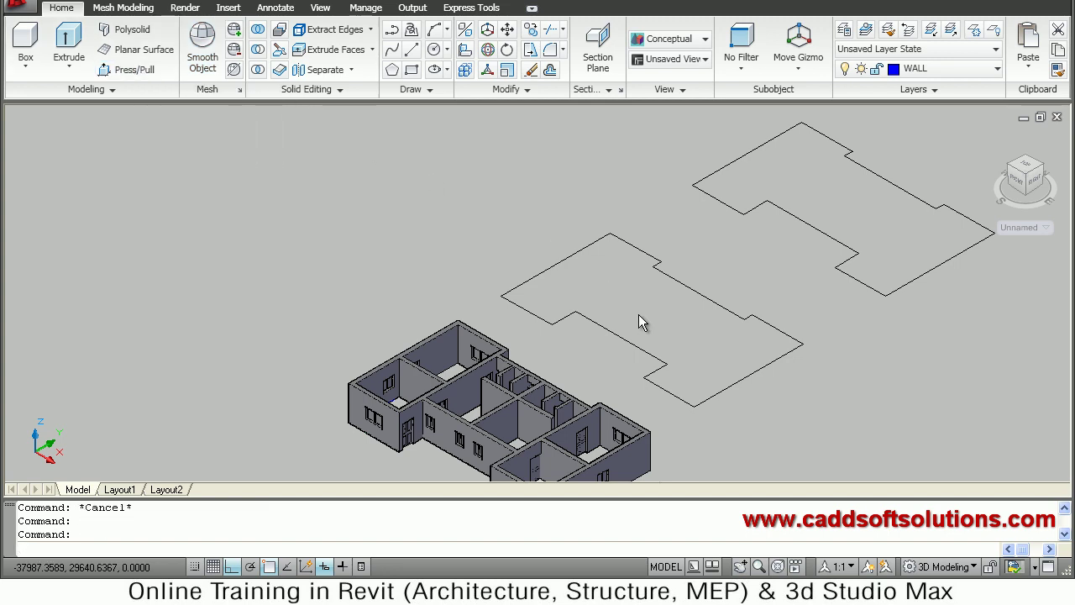
pyautogui.scroll(2, 687, 338)
pyautogui.scroll(3, 696, 341)
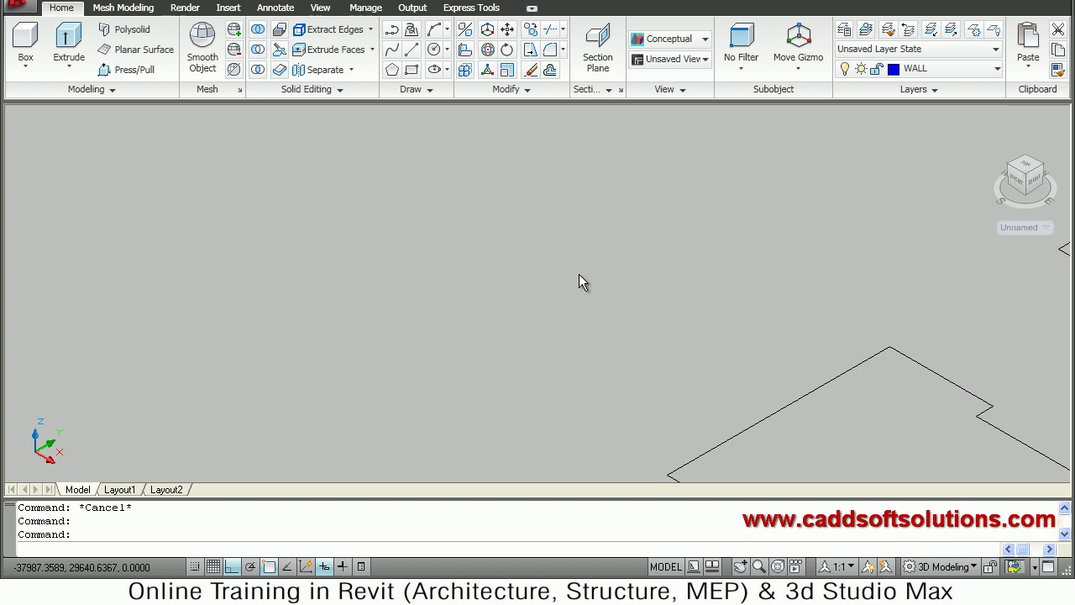
pyautogui.moveTo(695, 366)
pyautogui.mouseDown(button='middle')
pyautogui.moveTo(651, 354)
pyautogui.moveTo(518, 271)
pyautogui.moveTo(443, 209)
pyautogui.moveTo(395, 191)
pyautogui.moveTo(273, 195)
pyautogui.mouseUp(button='middle')
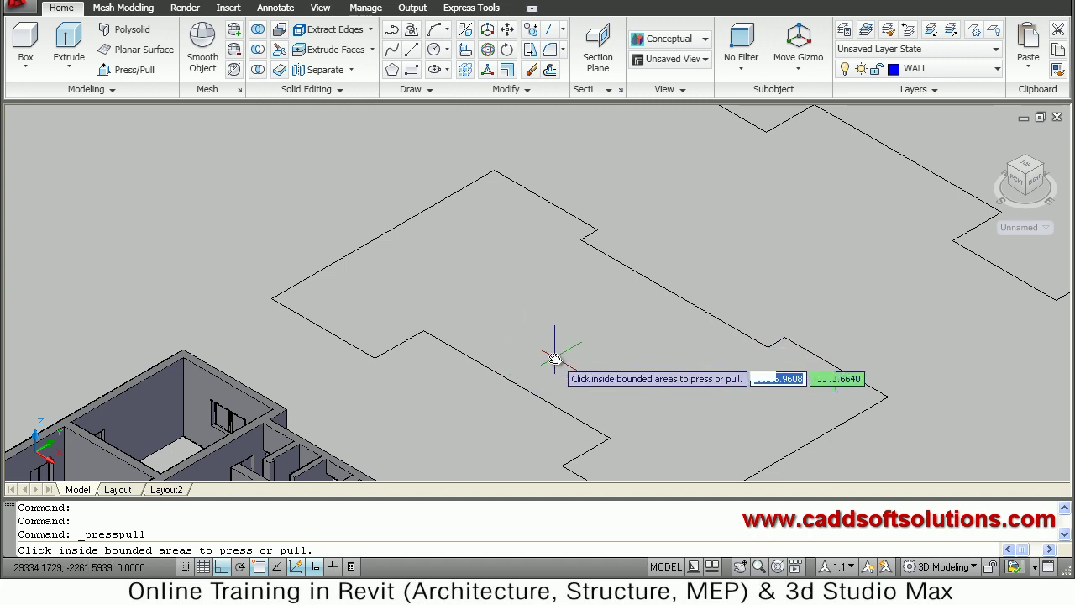
pyautogui.moveTo(547, 363)
pyautogui.mouseDown(button='middle')
pyautogui.moveTo(538, 356)
pyautogui.moveTo(549, 350)
pyautogui.mouseUp(button='middle')
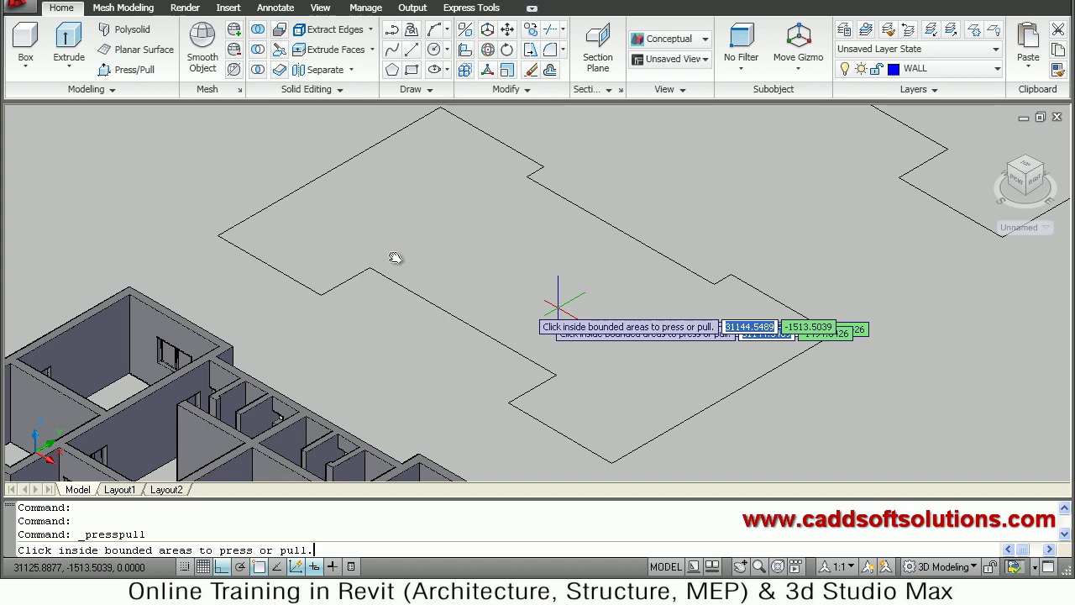
# Extrude the outline polyline nearer the building to a height of 150 as the roof slab.
pyautogui.click(69, 44)
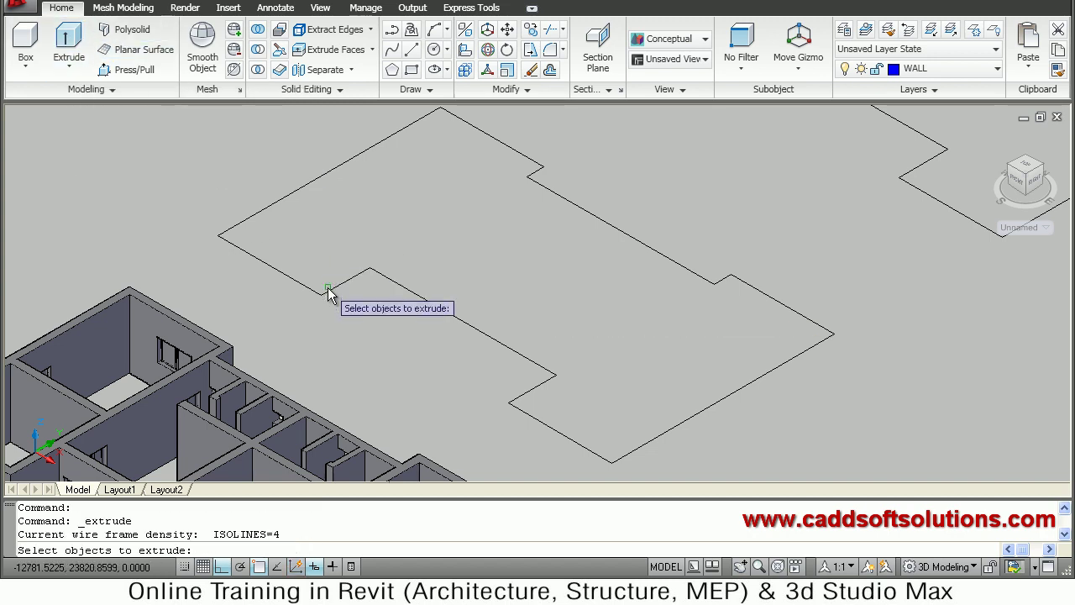
pyautogui.click(326, 293)
pyautogui.press('Return')
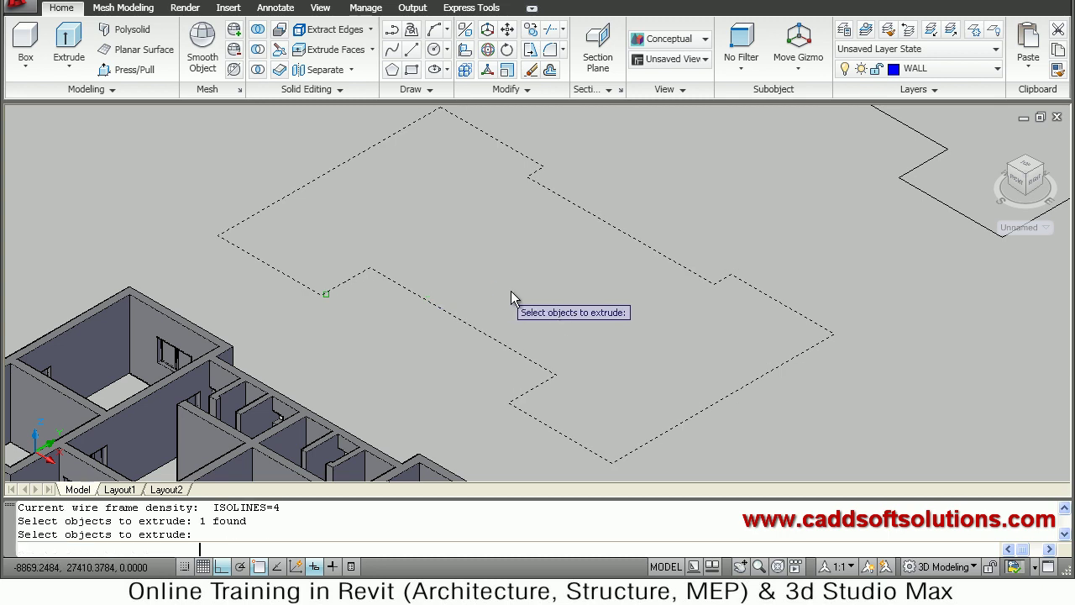
pyautogui.press('Return')
pyautogui.write('150')
pyautogui.press('Return')
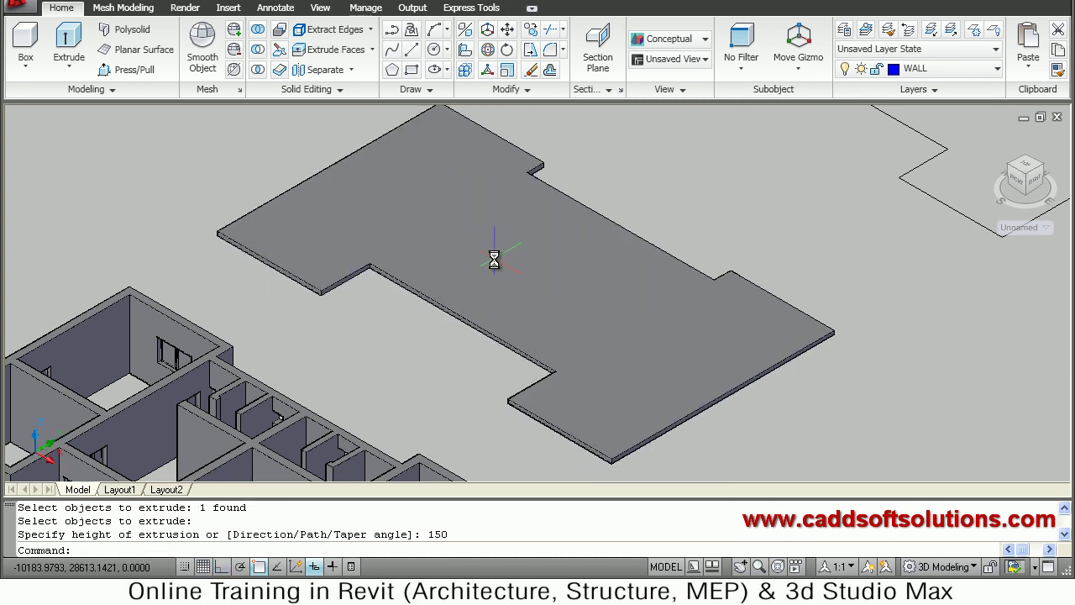
# Offset the copied outline polyline inward by 300.
pyautogui.scroll(-2, 502, 300)
pyautogui.click(527, 286)
pyautogui.moveTo(614, 199); pyautogui.dragTo(455, 307, button='middle')
pyautogui.scroll(2, 611, 250)
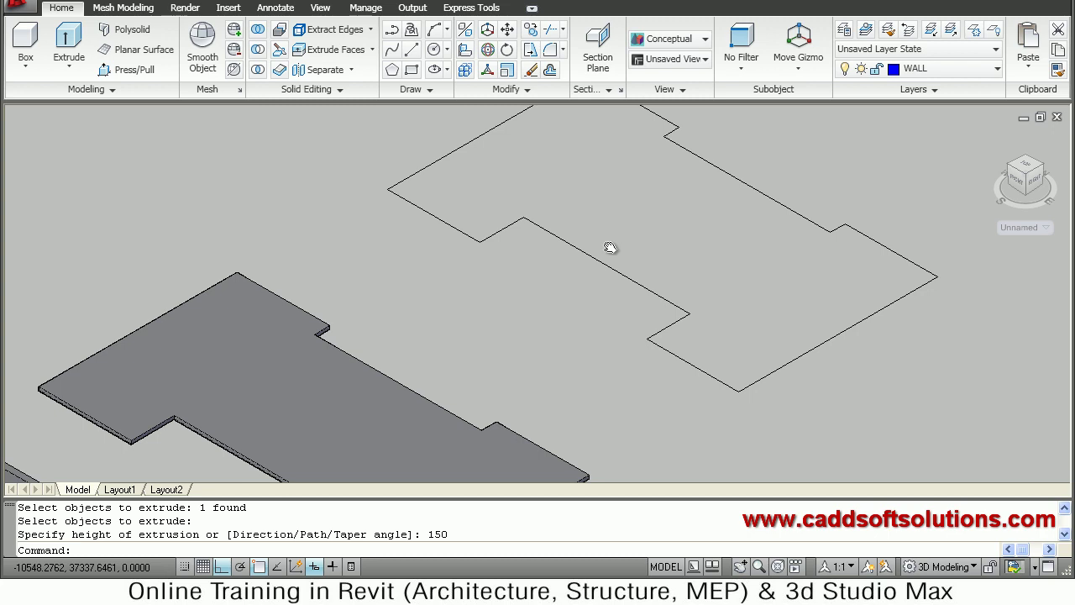
pyautogui.write('o')
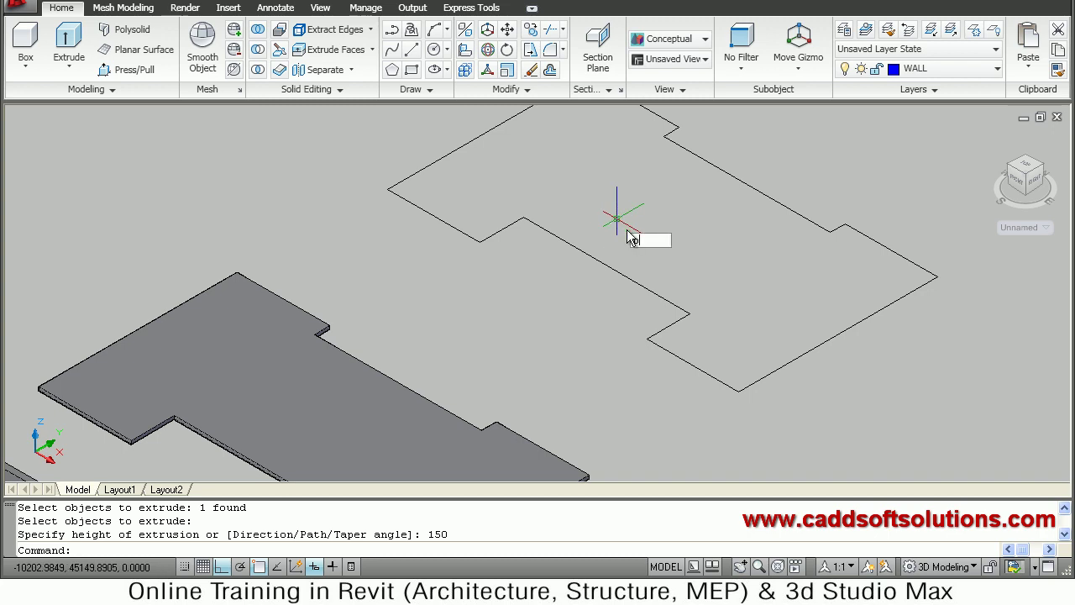
pyautogui.press('Return')
pyautogui.write('300')
pyautogui.press('Return')
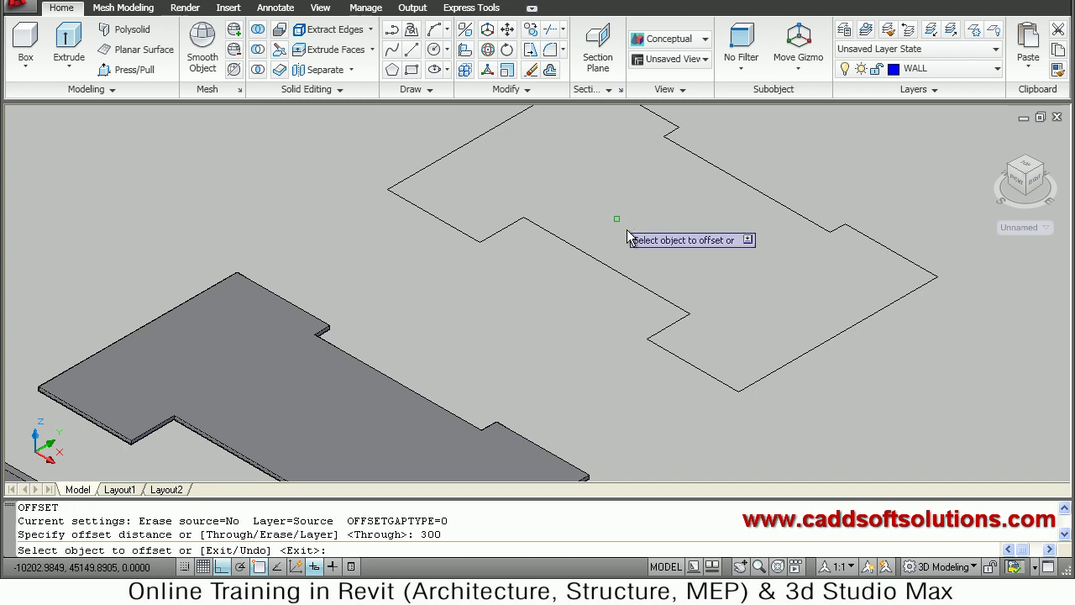
pyautogui.click(604, 268)
pyautogui.click(702, 260)
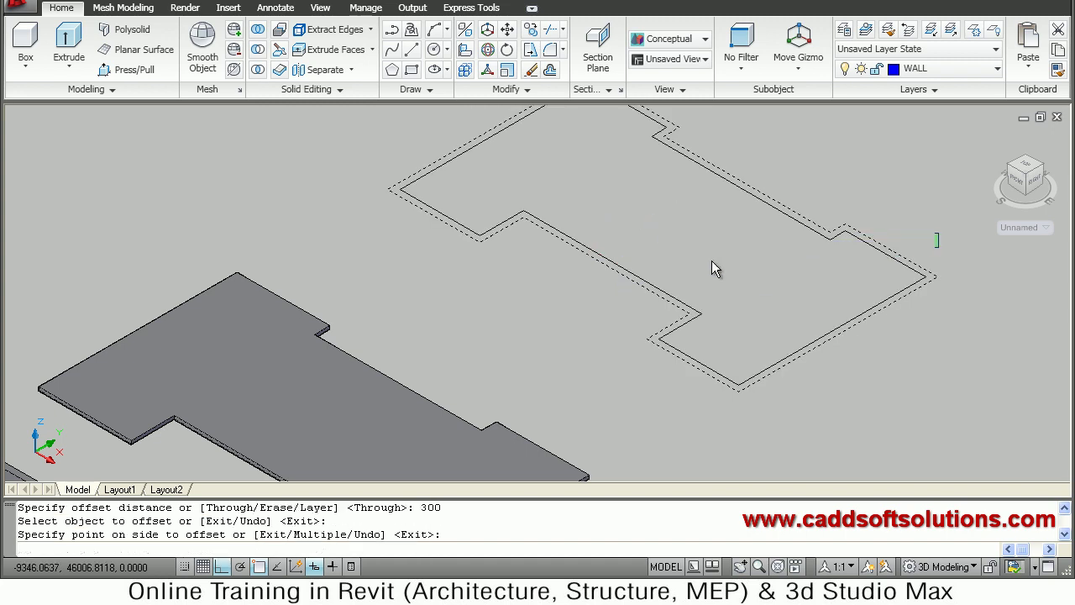
pyautogui.press('Escape')
# Extrude both the outer outline and its inner offset to a height of 1000.
pyautogui.moveTo(644, 247); pyautogui.dragTo(479, 288, button='middle')
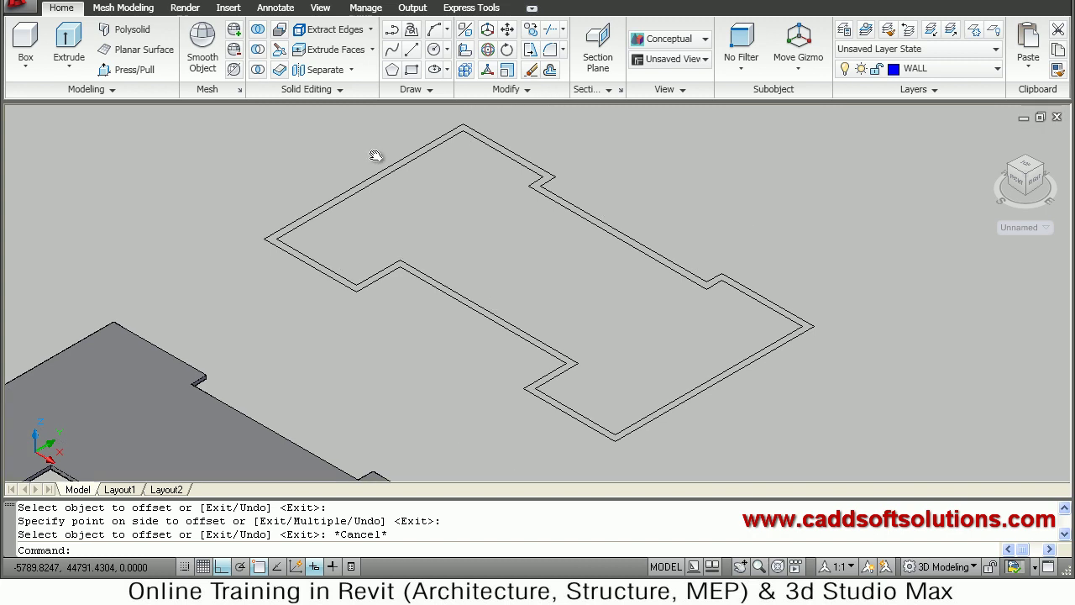
pyautogui.click(67, 40)
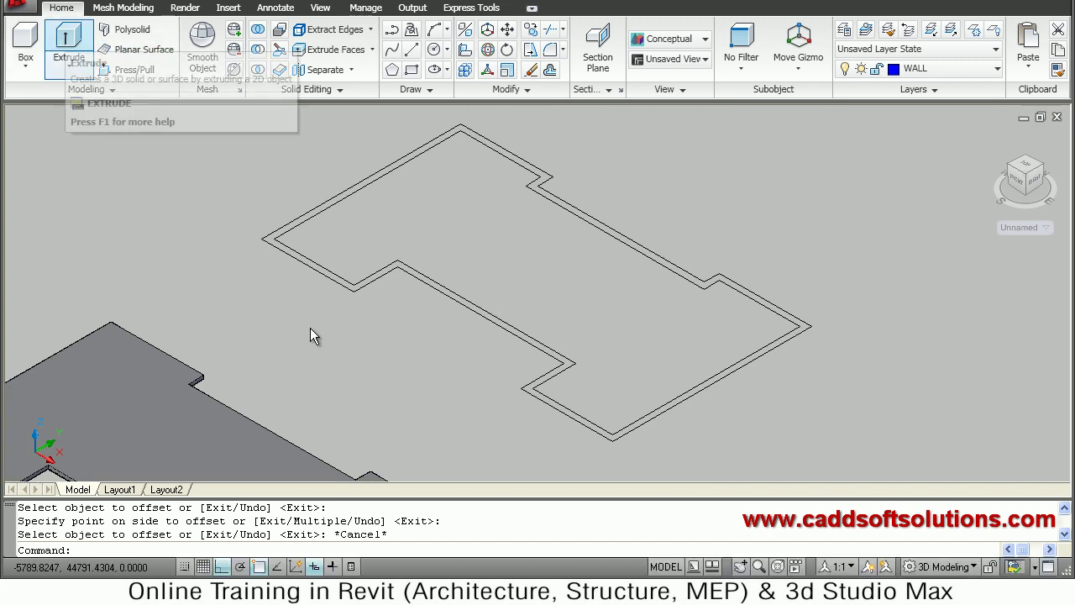
pyautogui.click(331, 279)
pyautogui.click(331, 281)
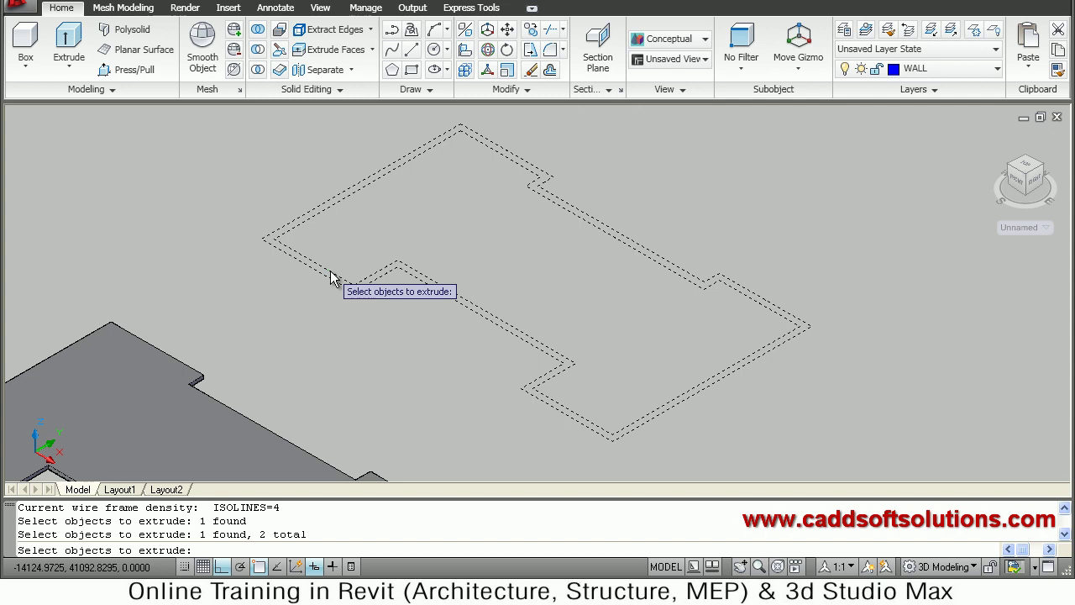
pyautogui.press('Return')
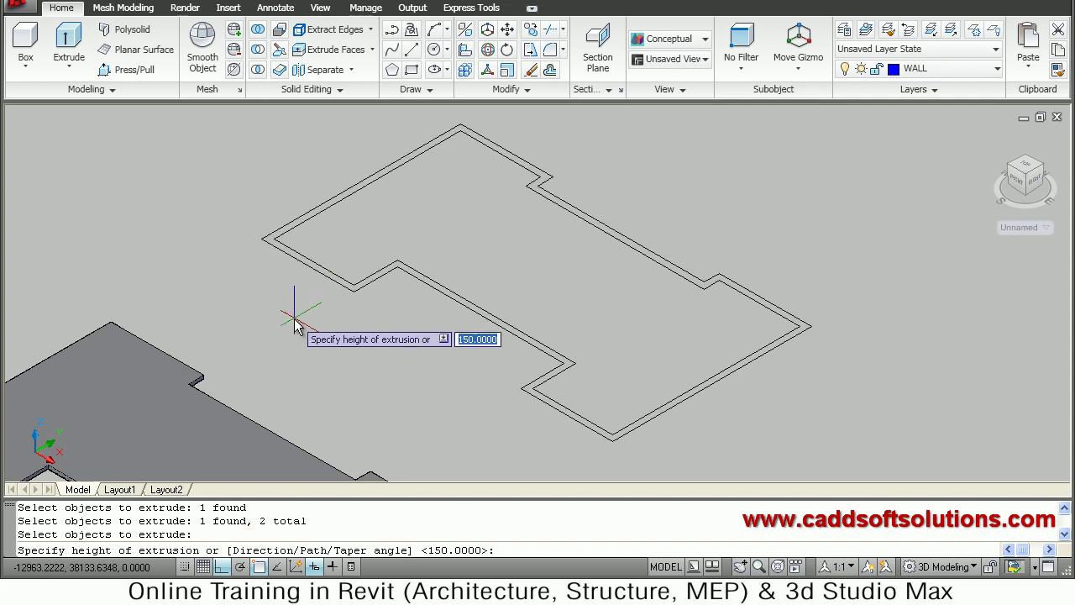
pyautogui.press('Return')
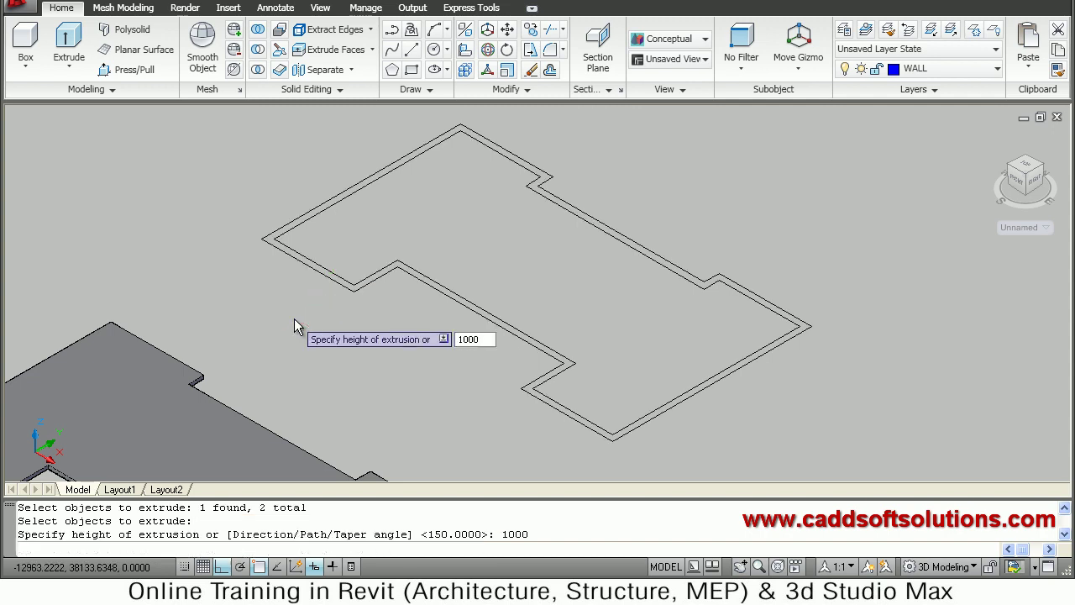
pyautogui.press('Escape')
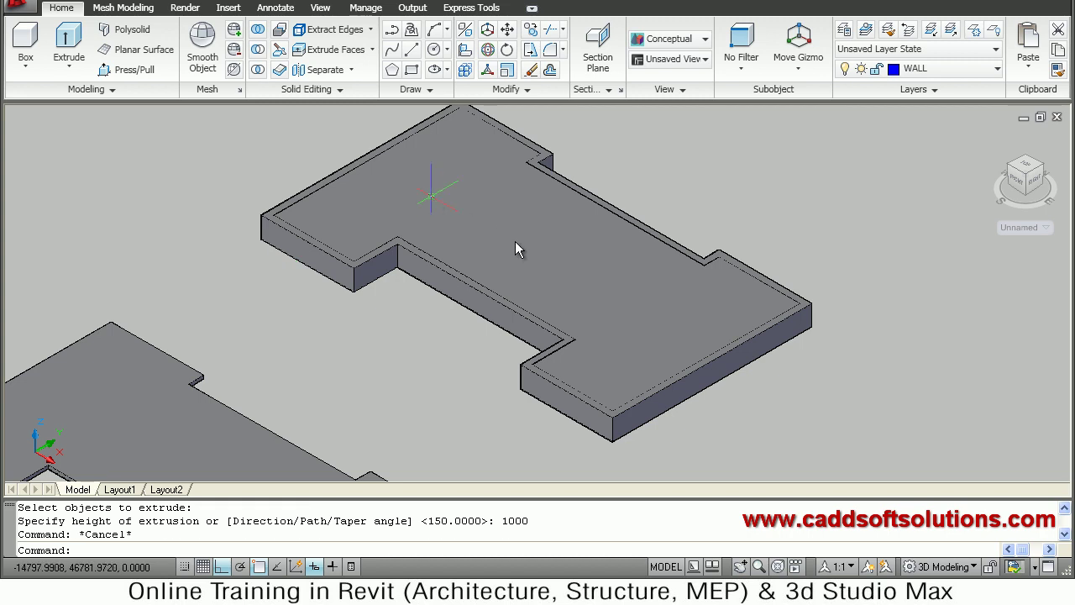
# Subtract the inner extruded solid from the outer one to leave a hollow parapet wall.
pyautogui.click(260, 52)
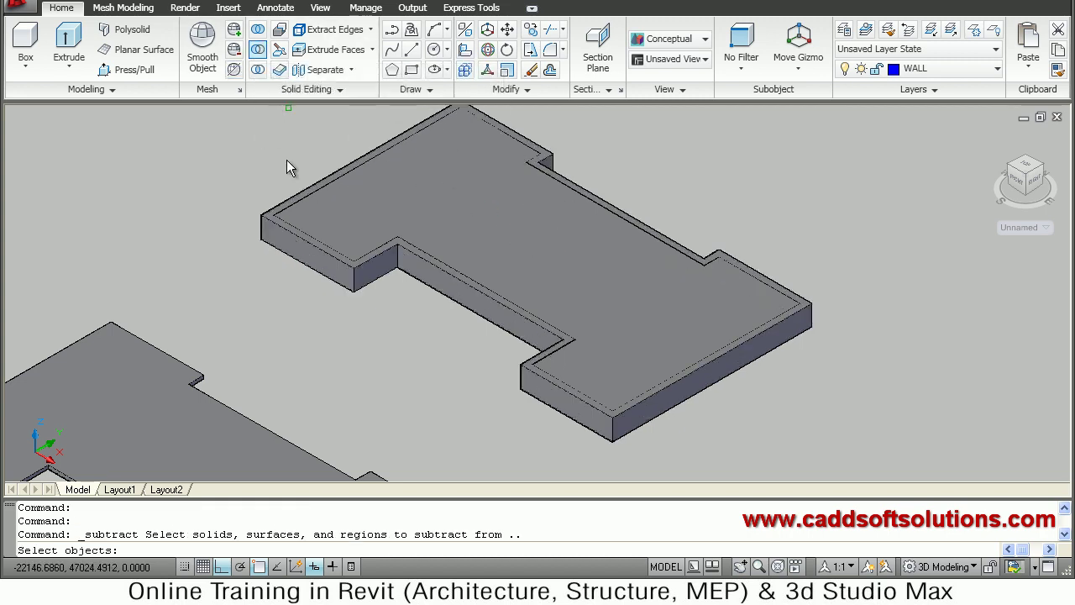
pyautogui.click(321, 268)
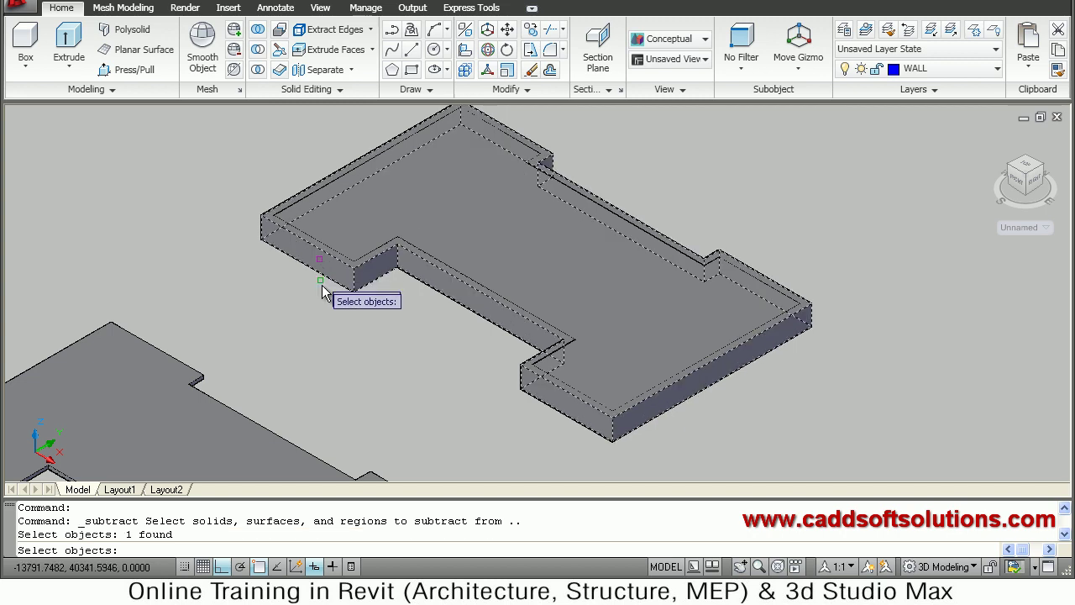
pyautogui.press('Return')
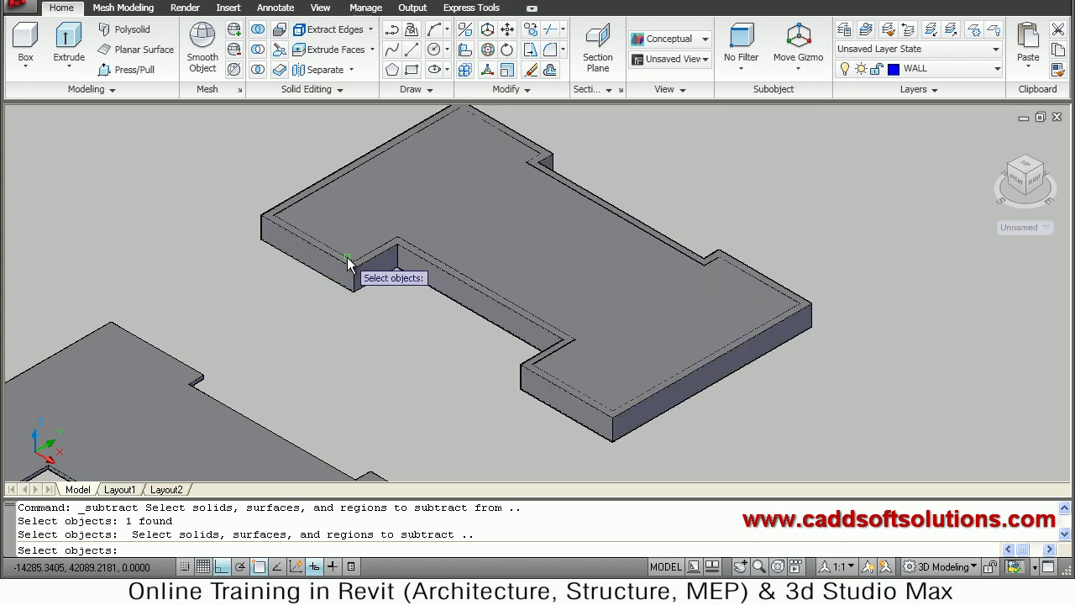
pyautogui.scroll(3, 354, 265)
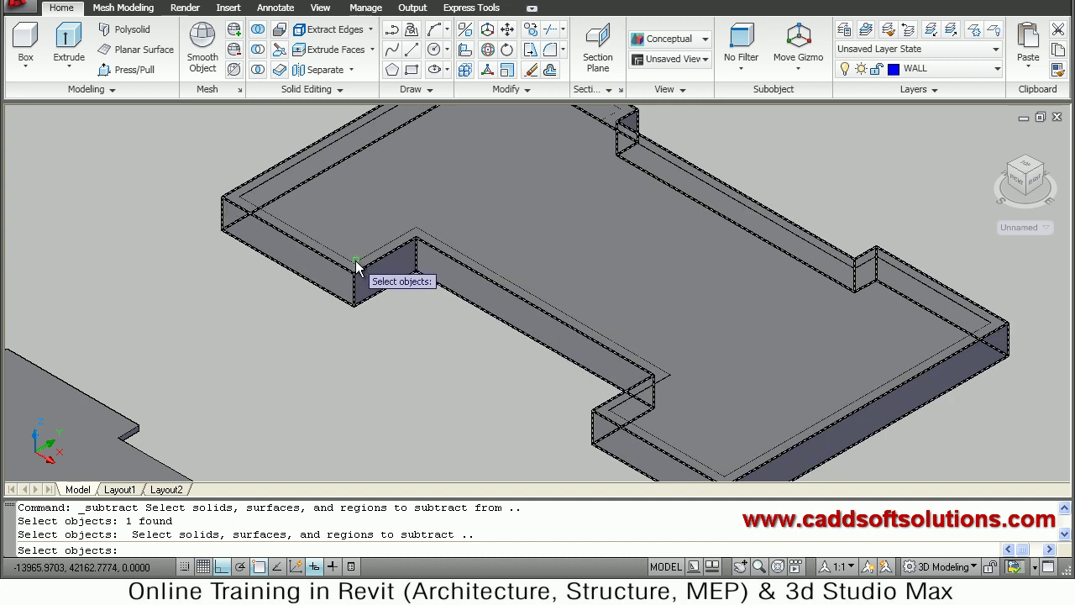
pyautogui.click(357, 265)
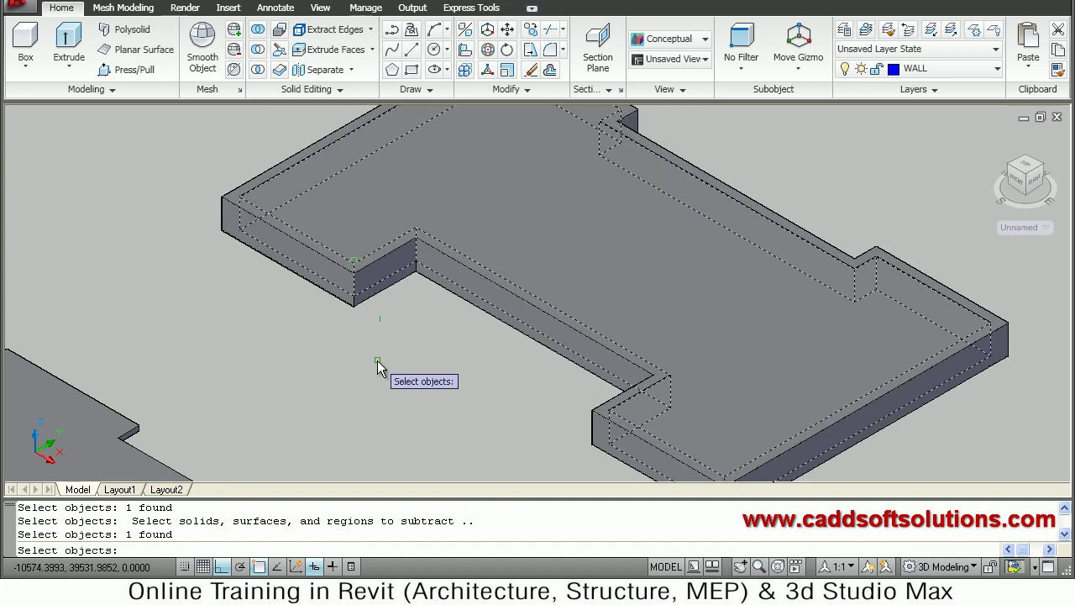
pyautogui.press('Return')
pyautogui.scroll(-5, 432, 288)
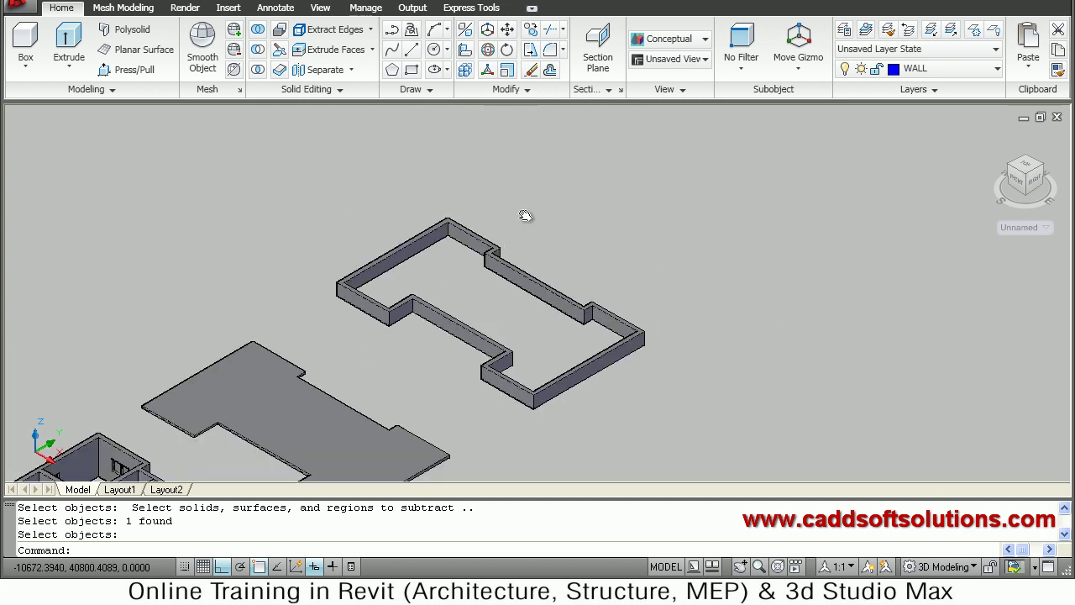
# Move the parapet wall from its lower front corner onto the matching front corner of the roof slab.
pyautogui.moveTo(524, 216); pyautogui.dragTo(532, 195, button='middle')
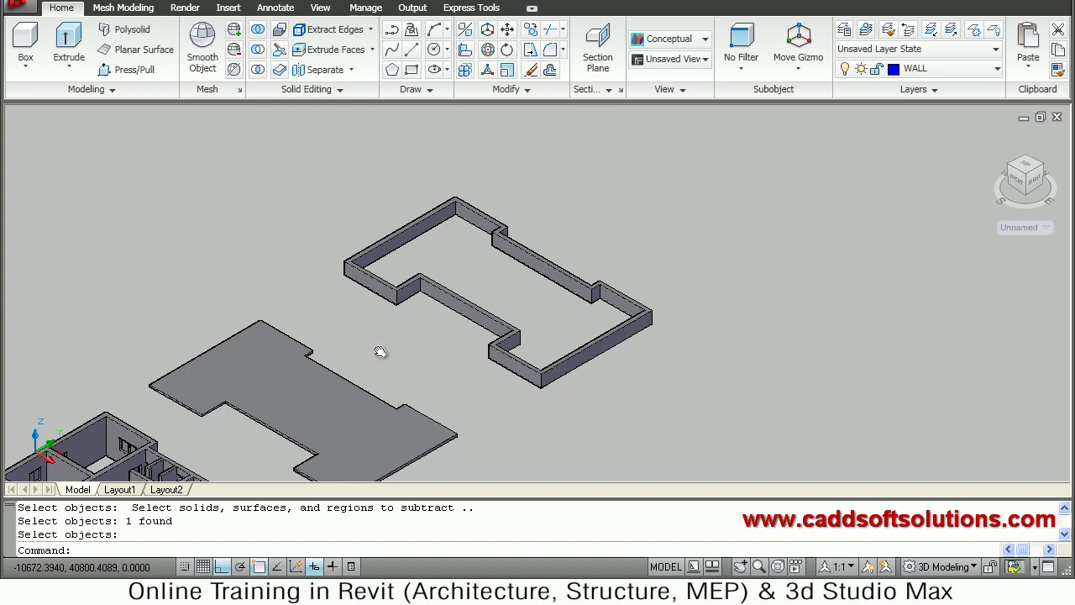
pyautogui.moveTo(380, 351); pyautogui.dragTo(429, 303, button='middle')
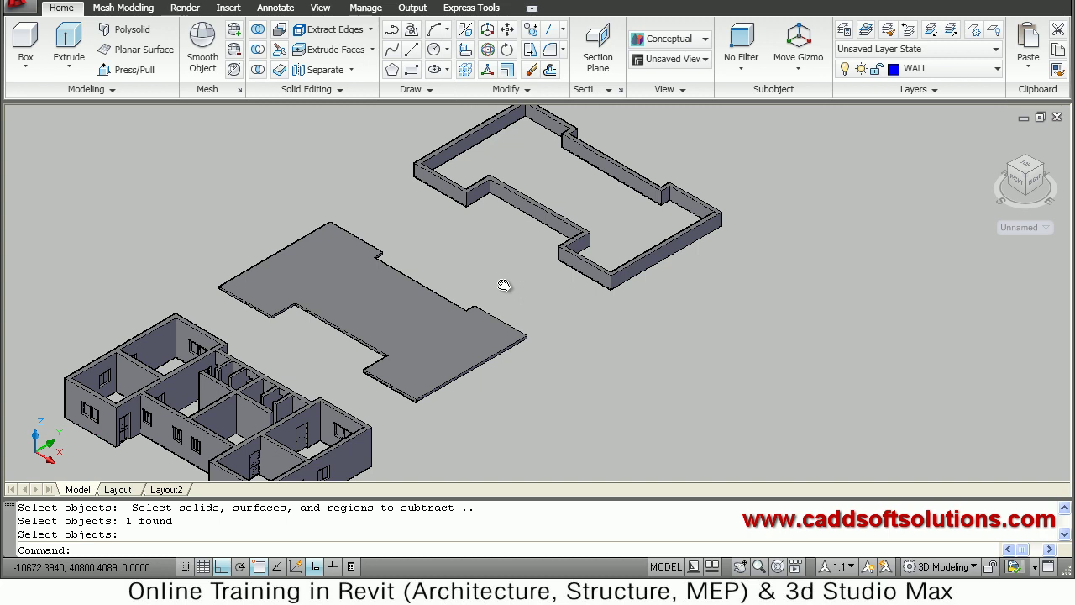
pyautogui.moveTo(752, 577); pyautogui.dragTo(871, 579, button='middle')
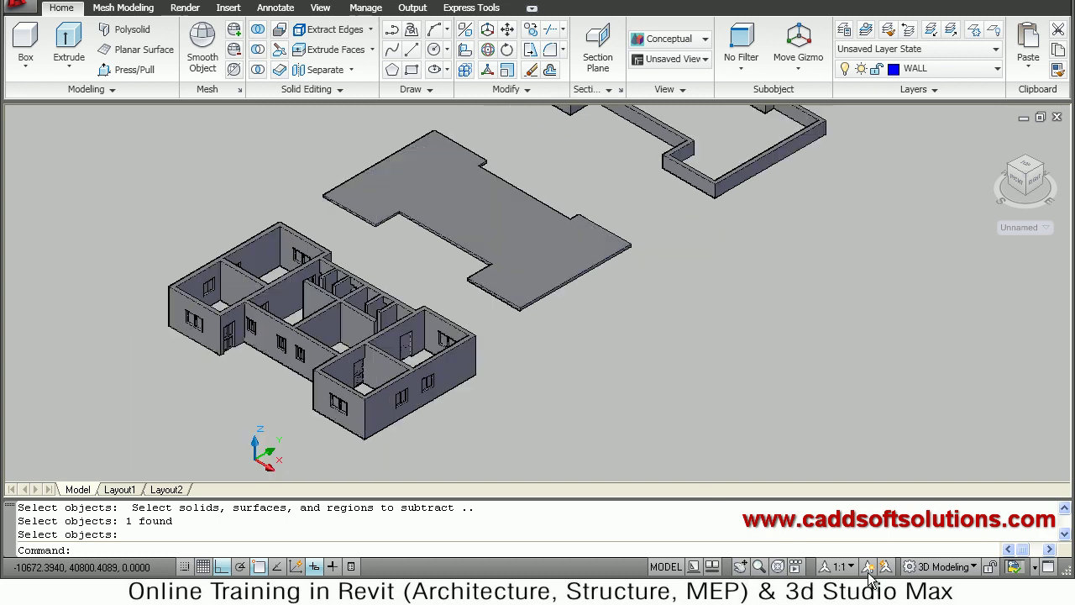
pyautogui.press('Escape')
pyautogui.write('m')
pyautogui.press('Return')
pyautogui.click(459, 280)
pyautogui.click(463, 256)
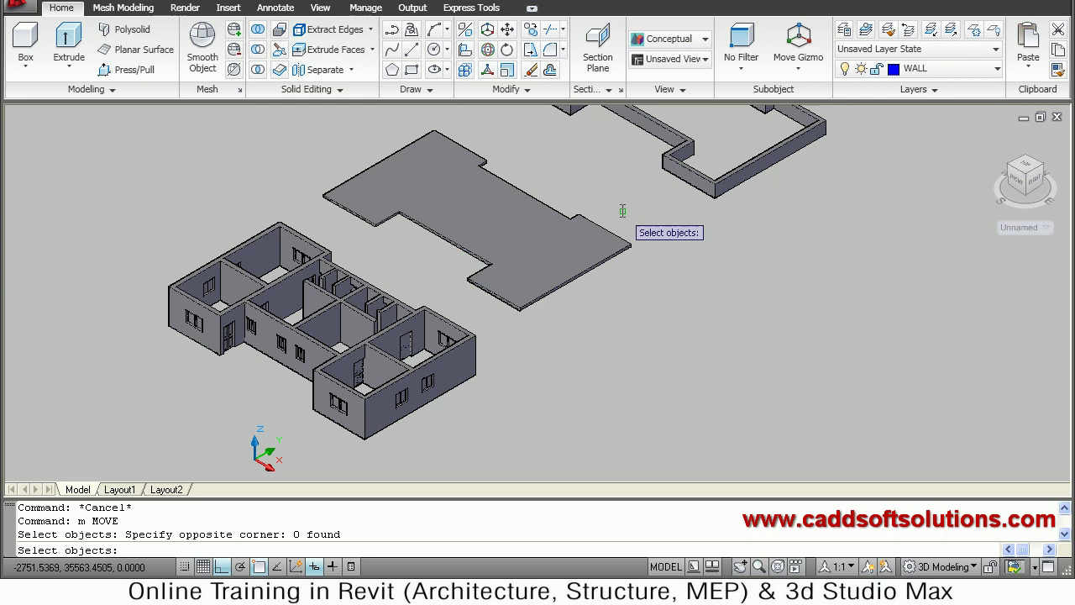
pyautogui.click(710, 178)
pyautogui.press('Return')
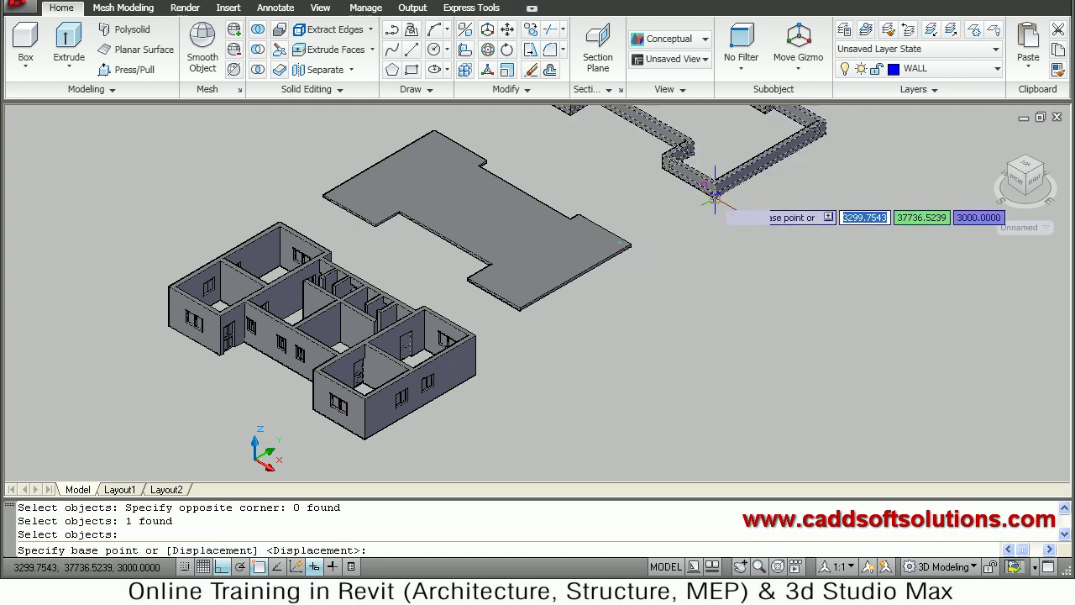
pyautogui.click(714, 195)
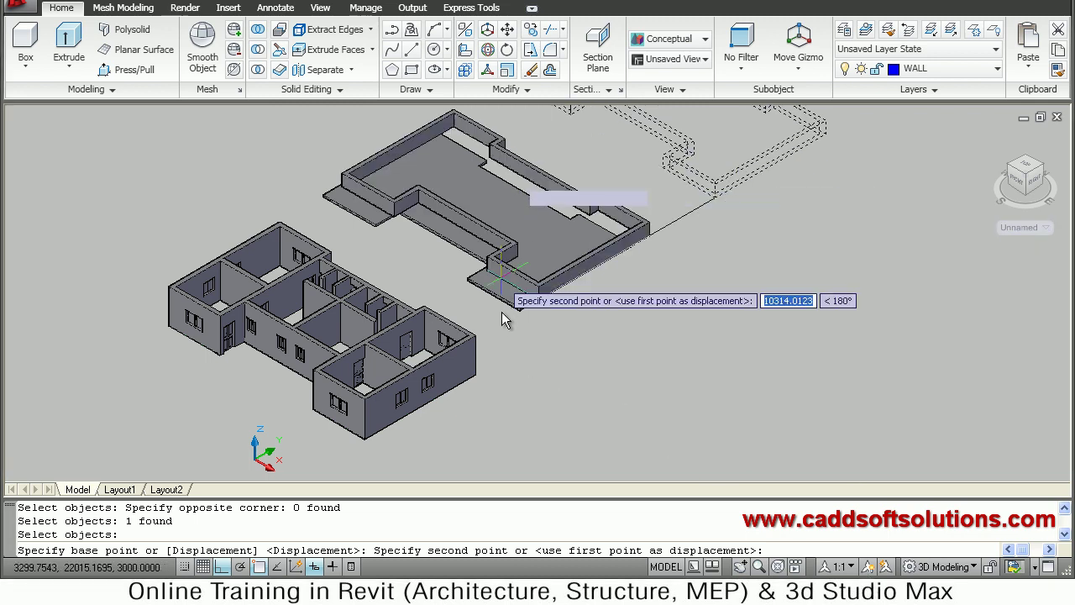
pyautogui.scroll(4, 521, 312)
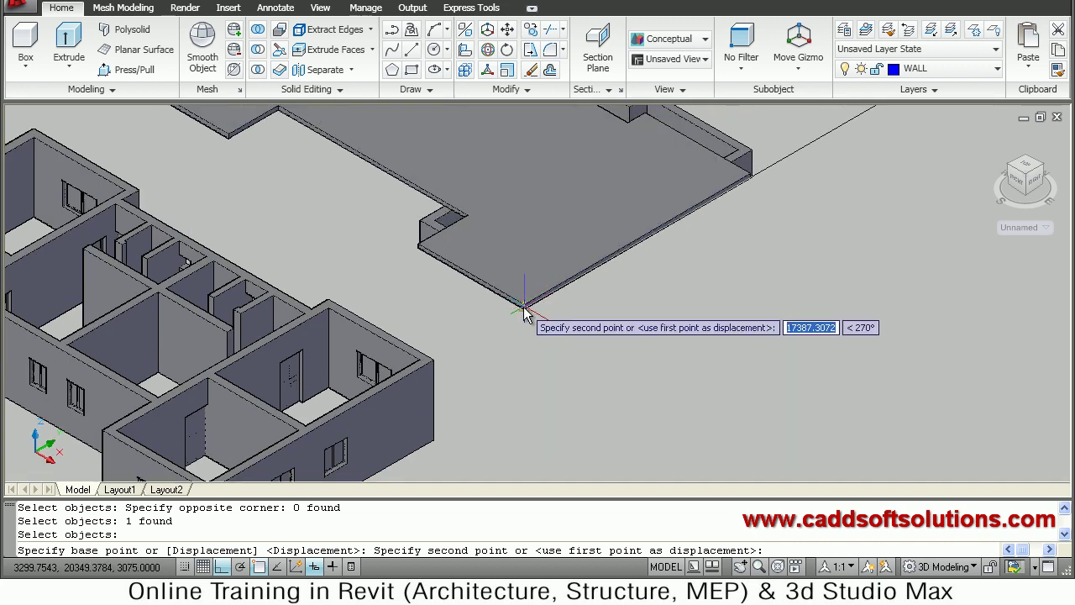
pyautogui.click(524, 310)
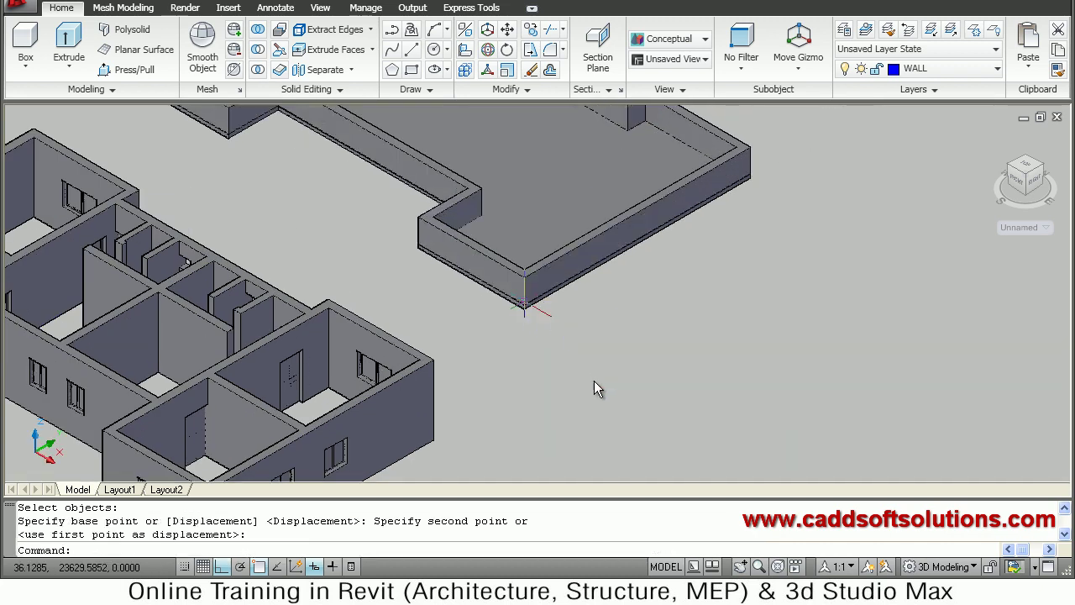
# Move the roof slab and parapet wall together, using the slab's lower front corner as base point, toward the building's matching front corner.
pyautogui.scroll(-2, 604, 396)
pyautogui.moveTo(550, 314)
pyautogui.mouseDown(button='middle')
pyautogui.moveTo(552, 291)
pyautogui.moveTo(552, 309)
pyautogui.mouseUp(button='middle')
pyautogui.write('m')
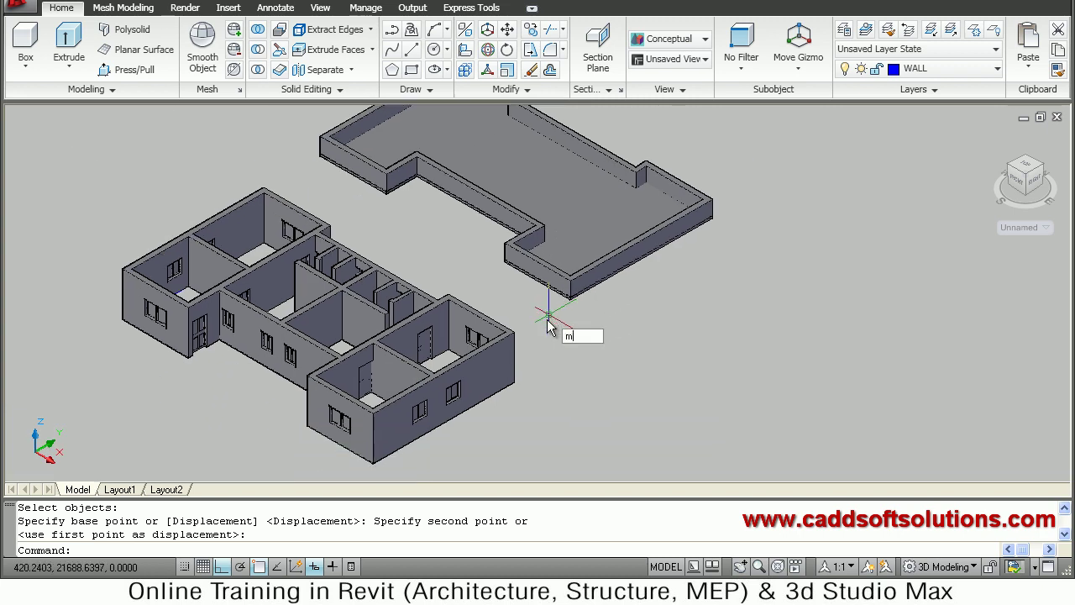
pyautogui.press('Return')
pyautogui.click(579, 310)
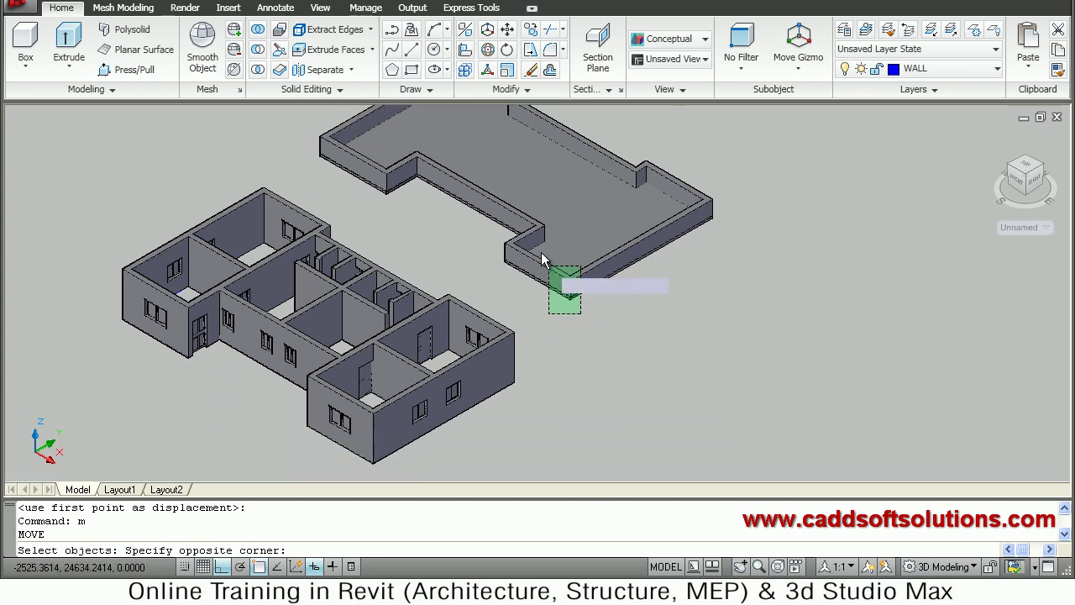
pyautogui.click(546, 267)
pyautogui.press('Return')
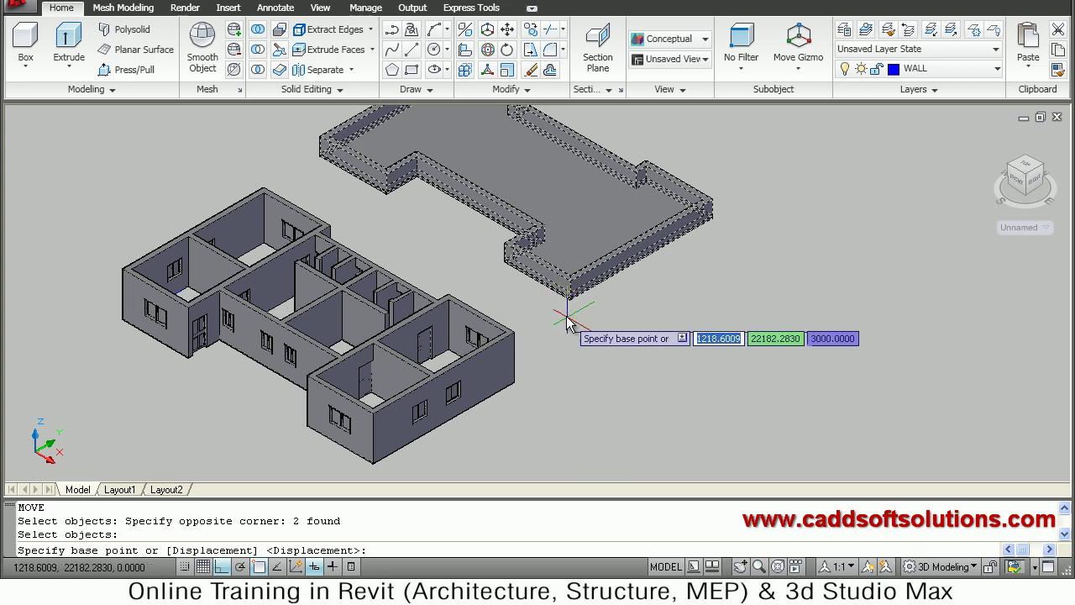
pyautogui.scroll(2, 567, 317)
pyautogui.scroll(2, 567, 317)
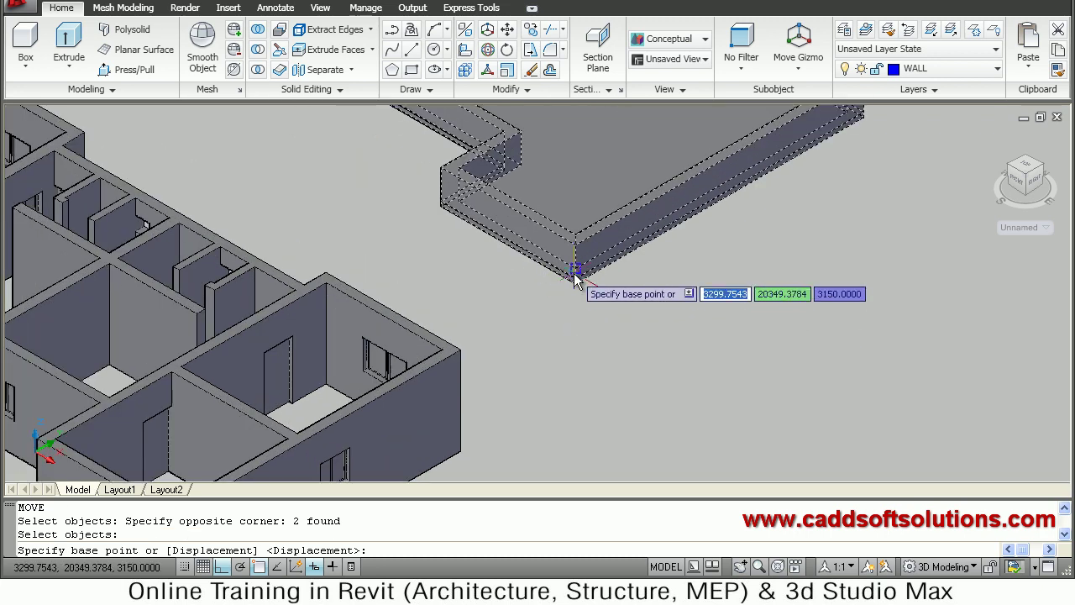
pyautogui.click(575, 288)
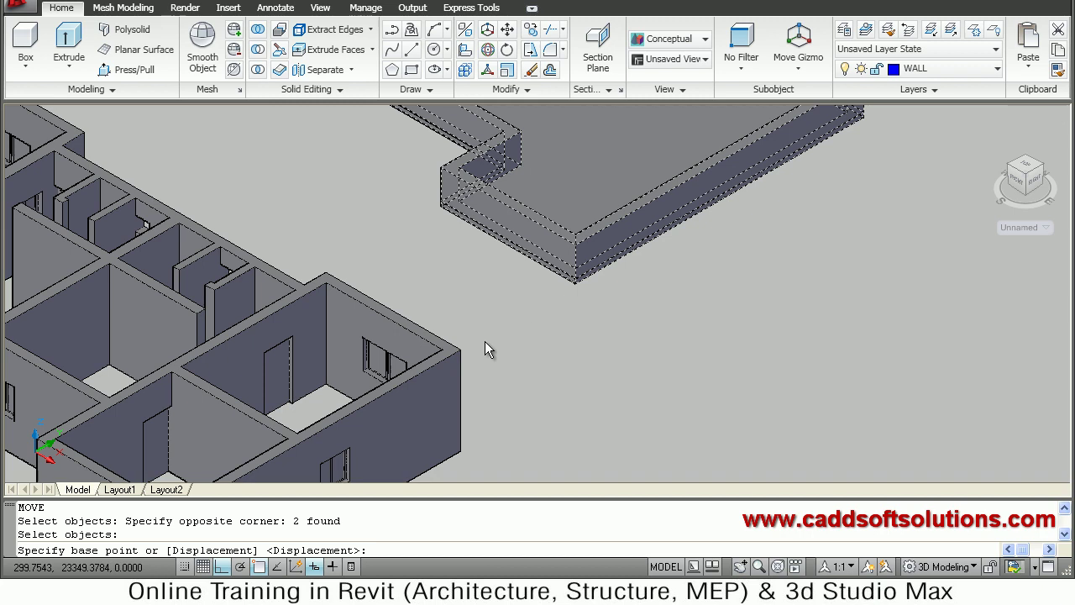
pyautogui.moveTo(484, 307); pyautogui.dragTo(576, 217, button='middle')
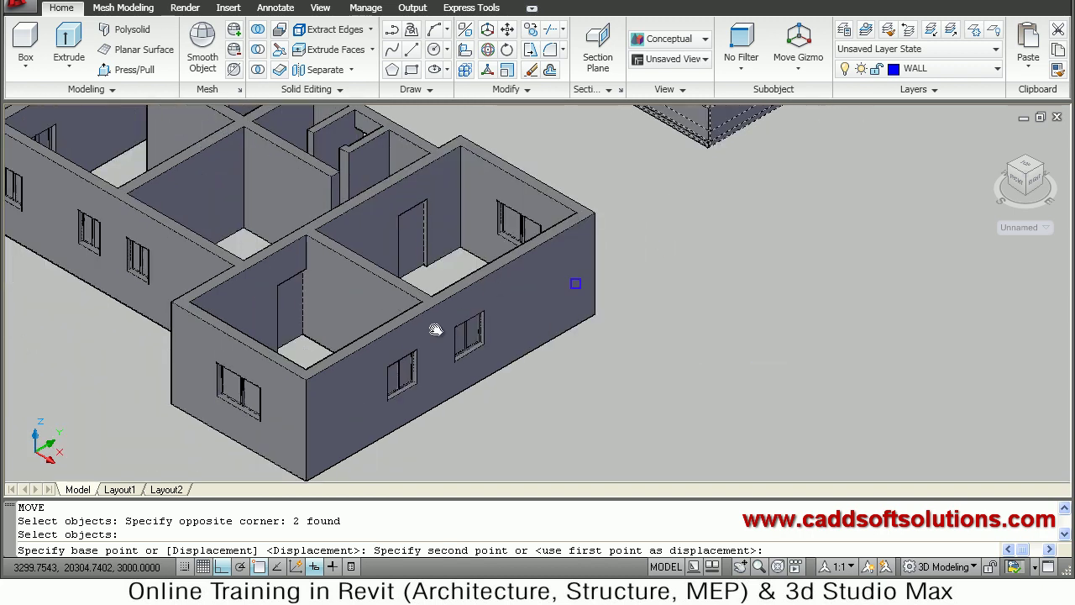
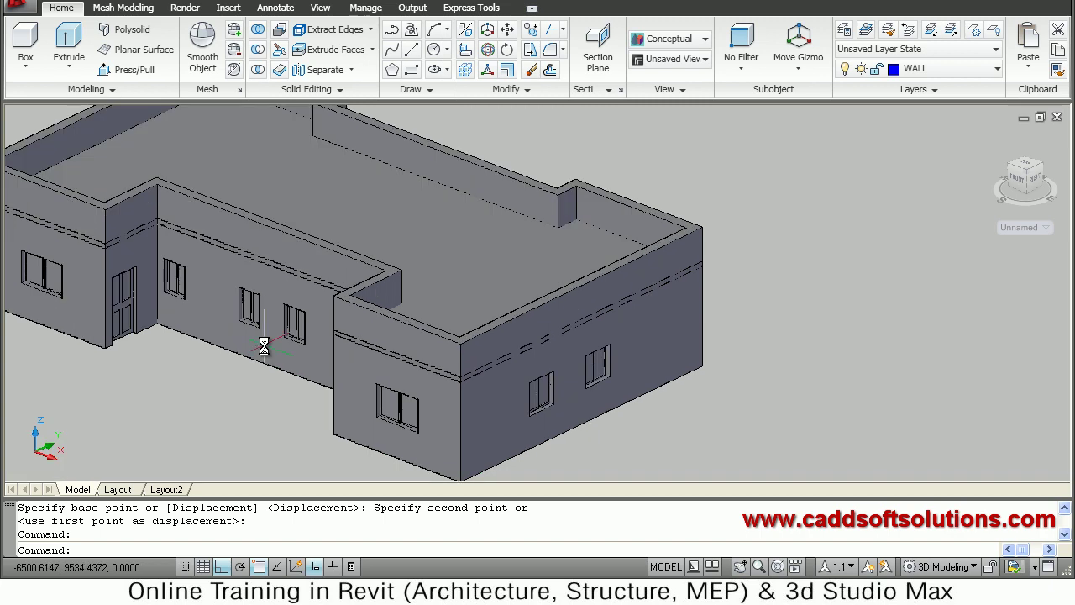
# Hide the Layers tool group and display the Properties tool group in the ribbon.
pyautogui.moveTo(345, 347); pyautogui.dragTo(483, 369, button='middle')
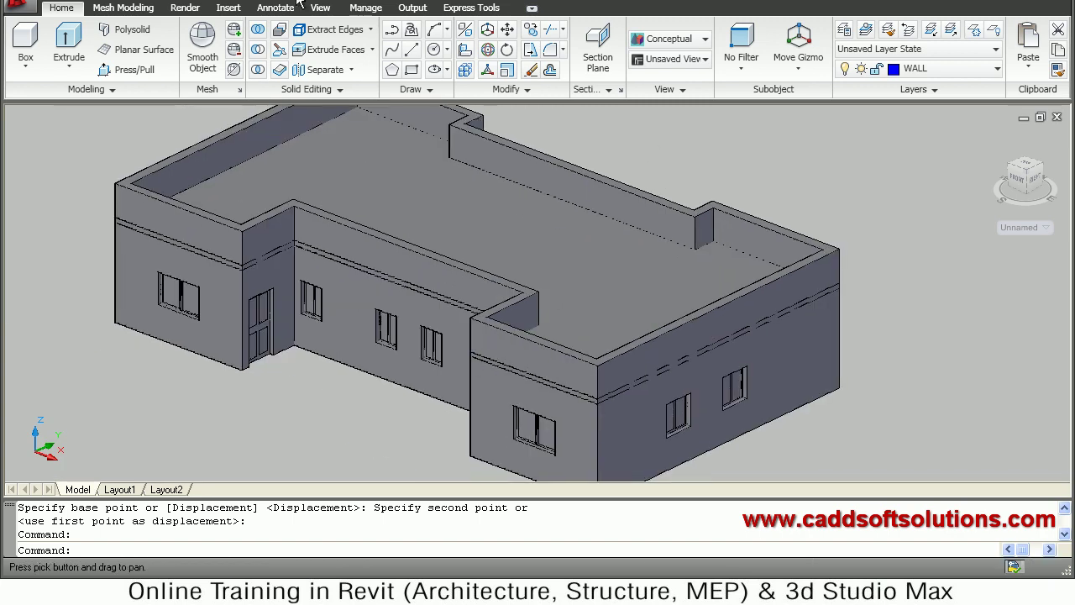
pyautogui.rightClick(73, 13)
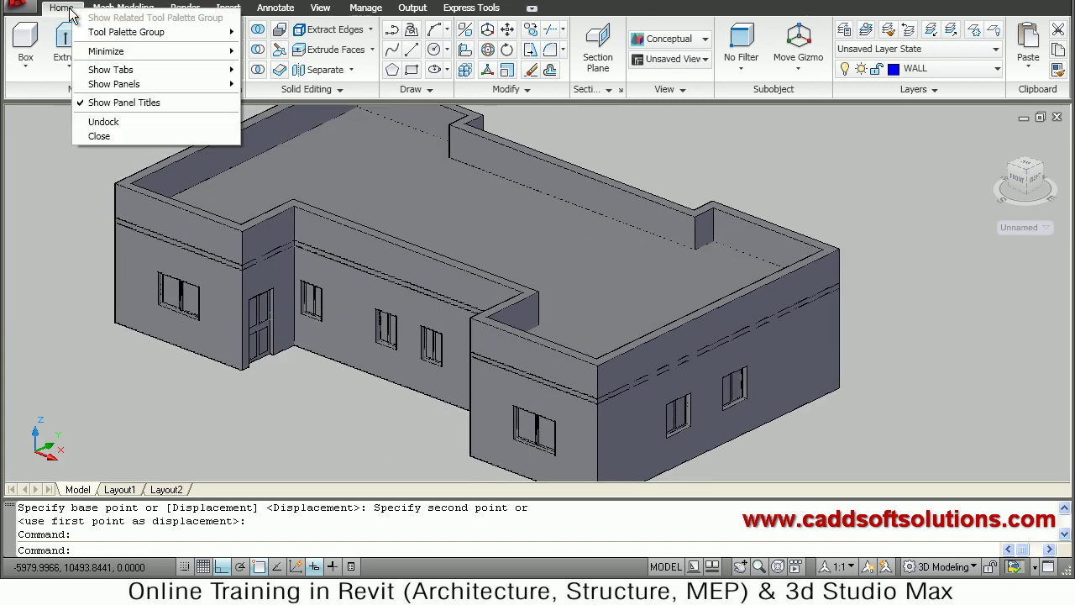
pyautogui.moveTo(113, 84)
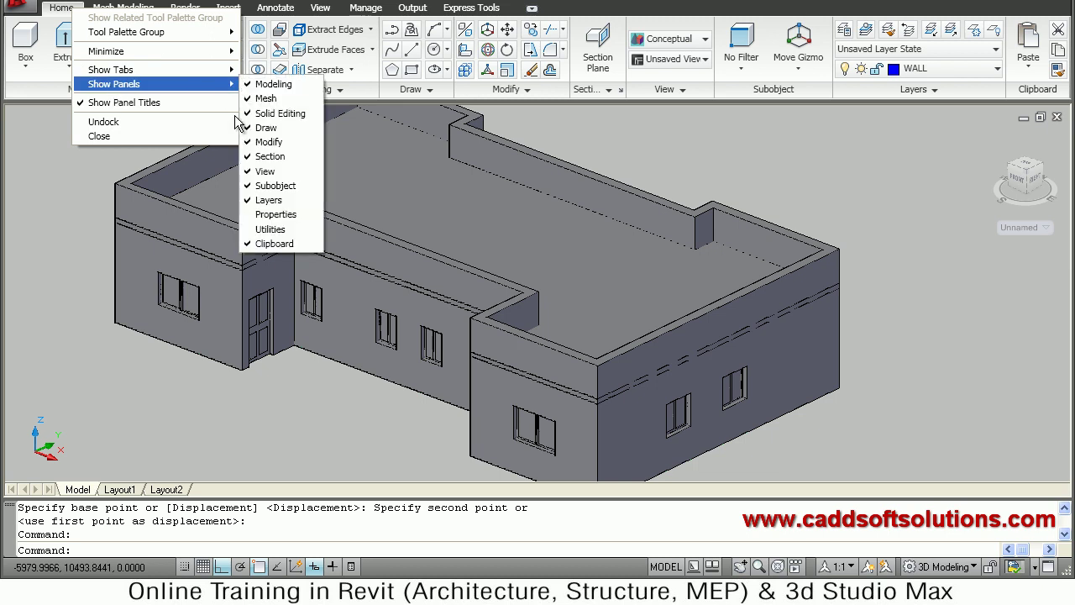
pyautogui.click(262, 203)
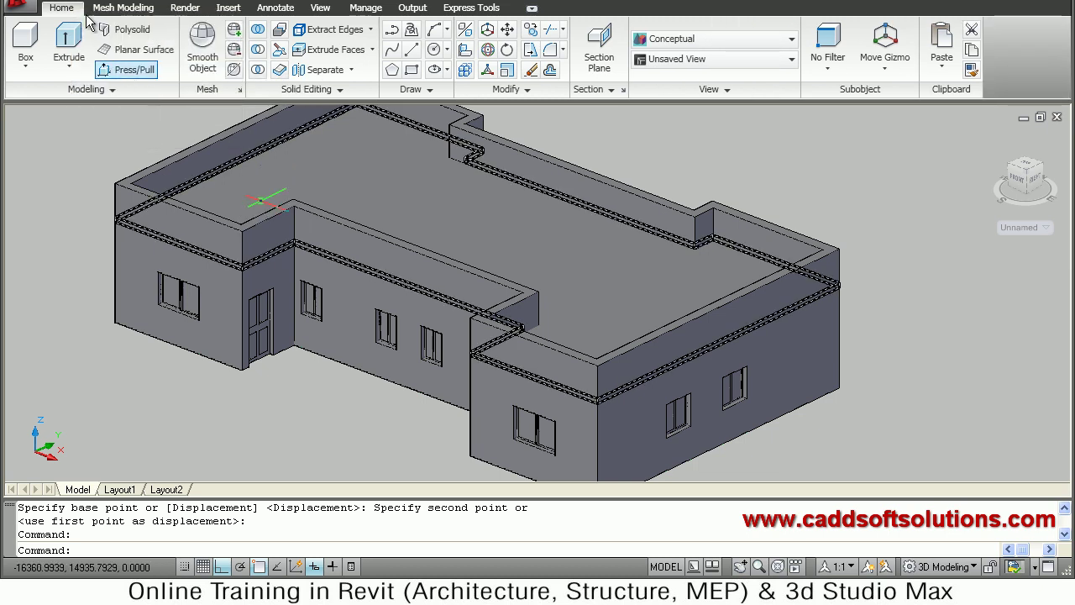
pyautogui.rightClick(55, 10)
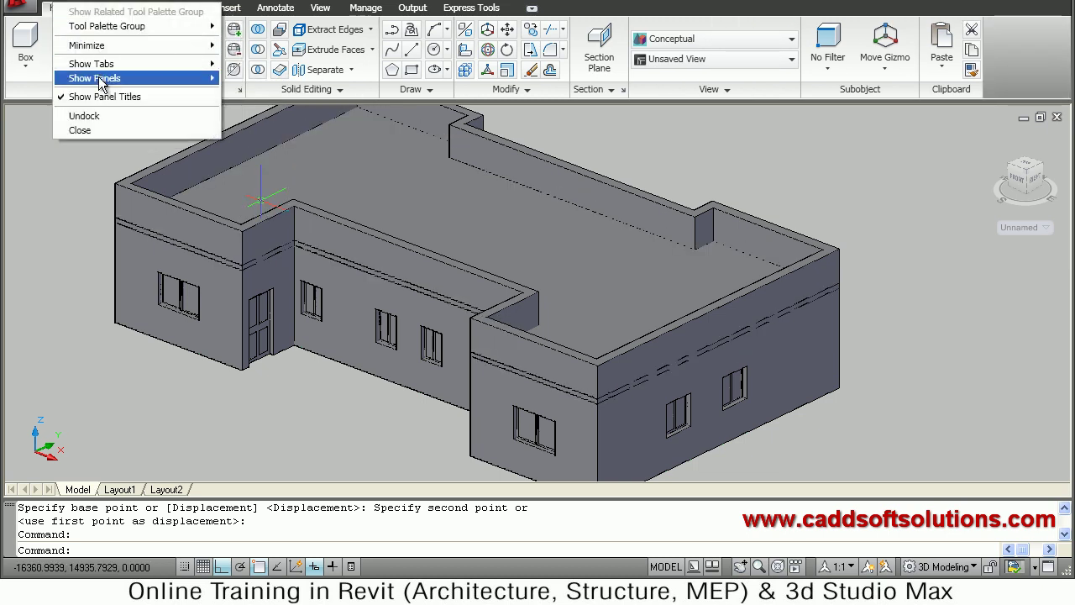
pyautogui.moveTo(101, 80)
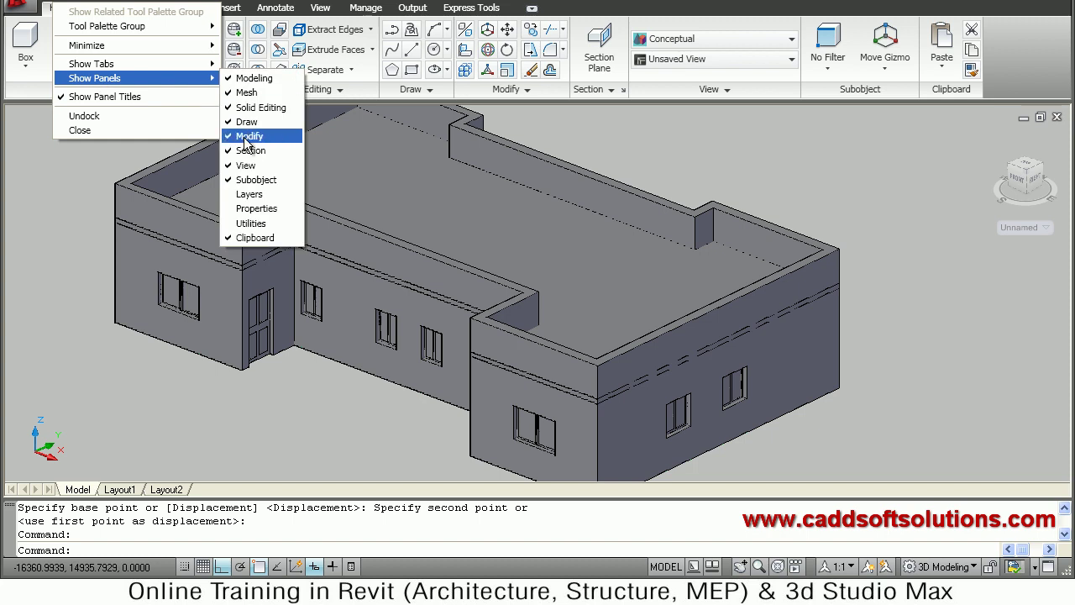
pyautogui.click(248, 213)
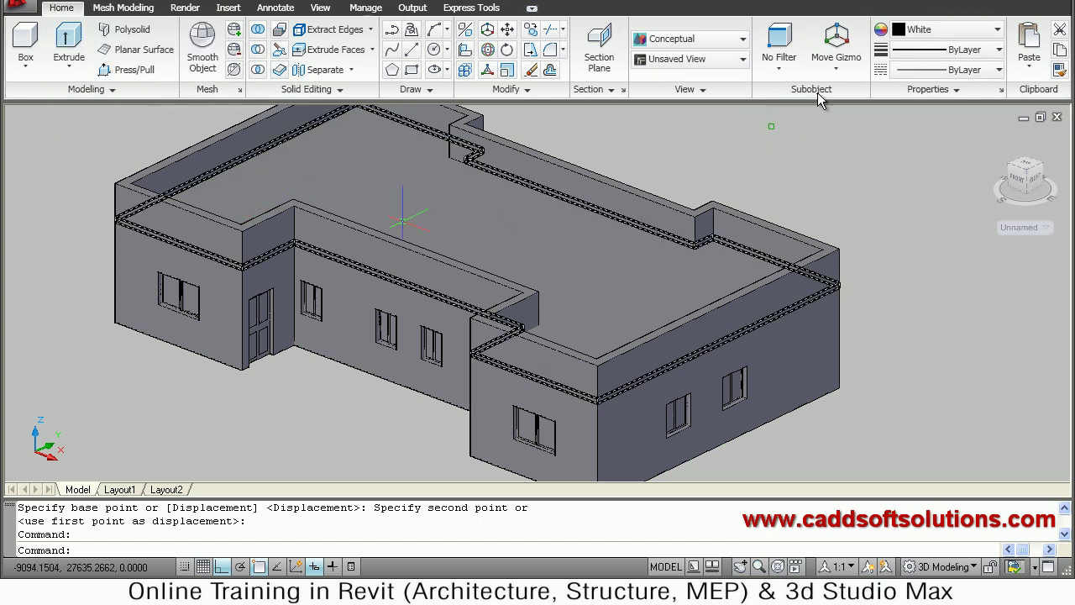
# Change the colour of the building's wall solid to Red and clear the selection.
pyautogui.click(490, 449)
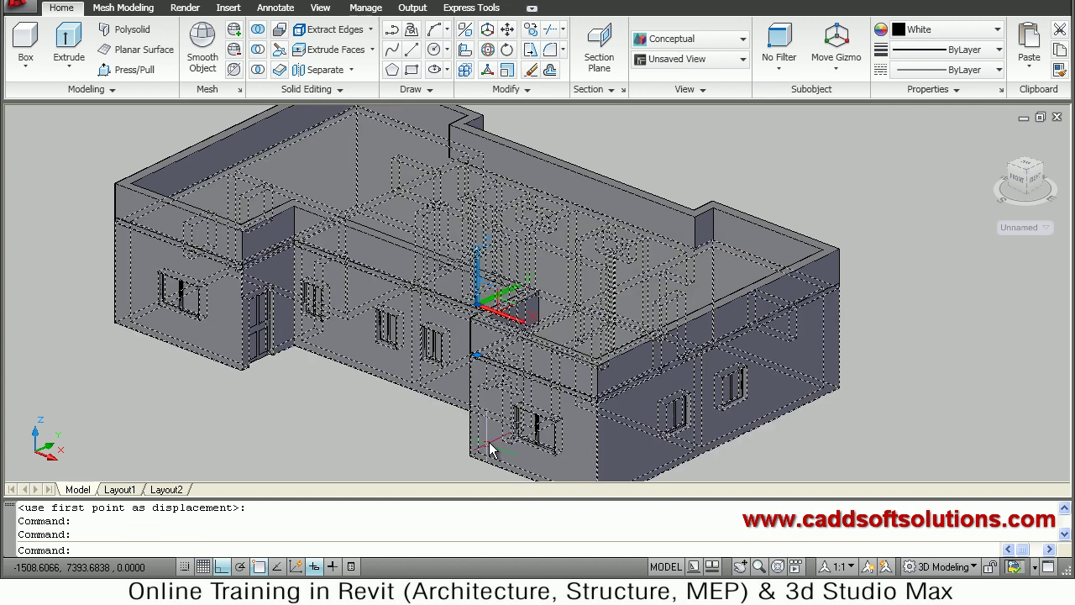
pyautogui.doubleClick(933, 32)
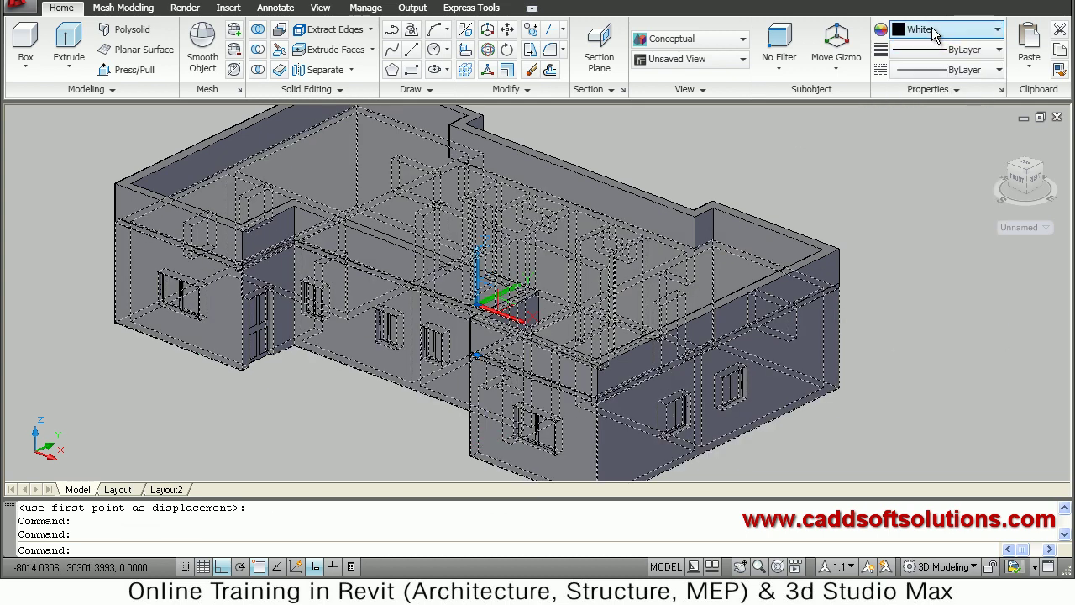
pyautogui.click(932, 32)
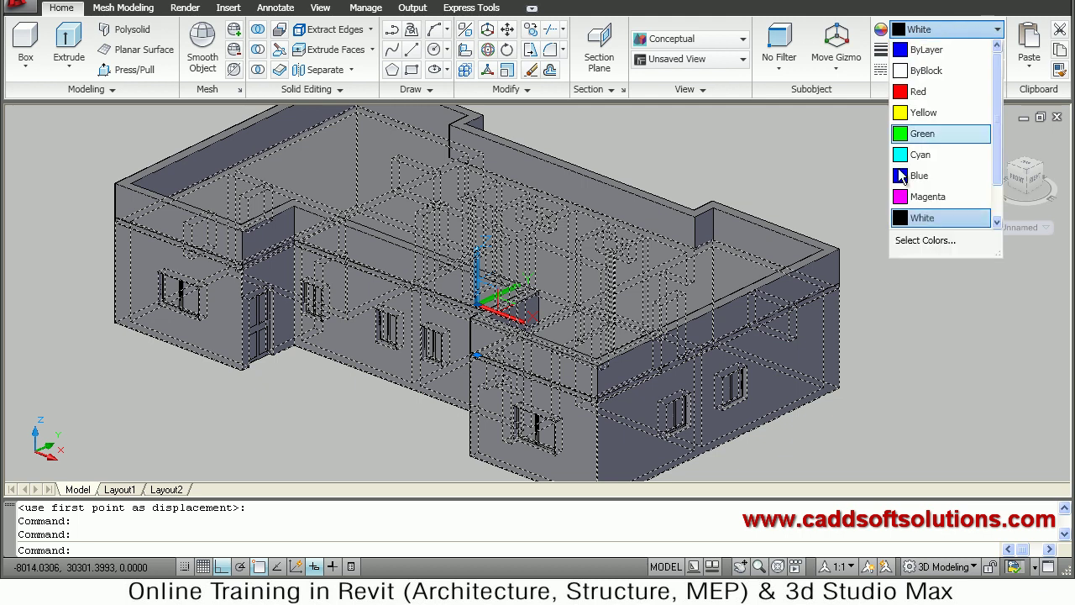
pyautogui.click(948, 91)
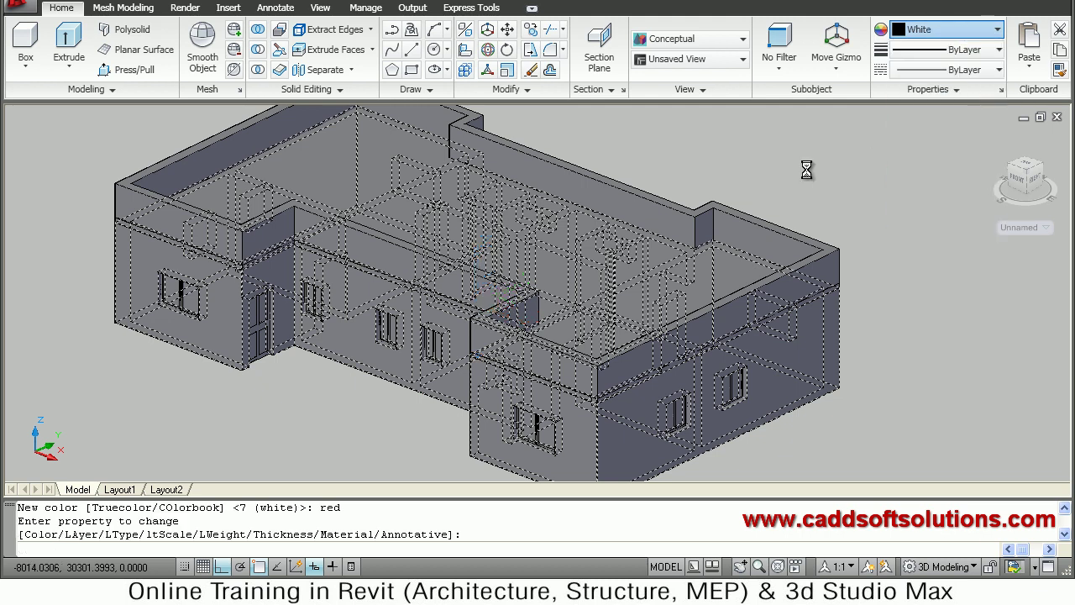
pyautogui.press('Return')
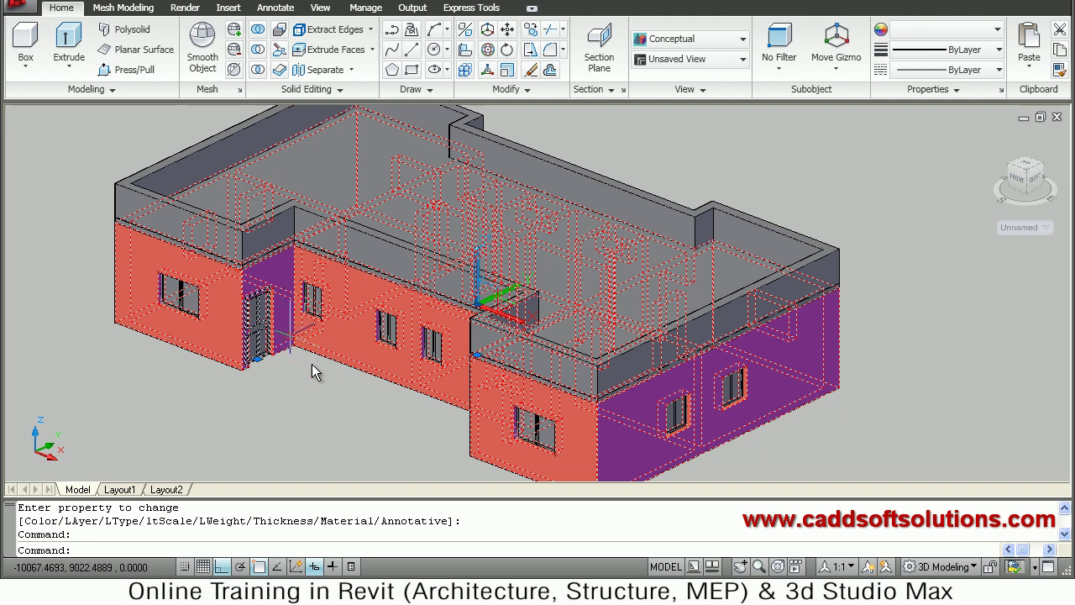
pyautogui.press('Escape')
pyautogui.press('Escape')
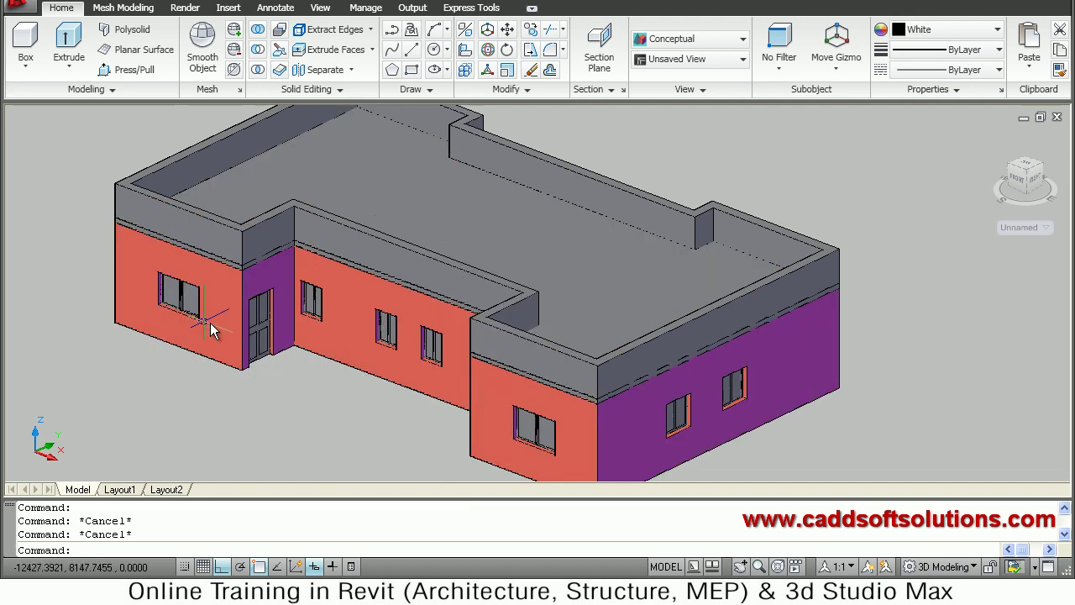
# Change the colour of the entrance door beside the recessed front wall to Yellow.
pyautogui.keyDown('ctrl'); pyautogui.click(257, 330); pyautogui.keyUp('ctrl')
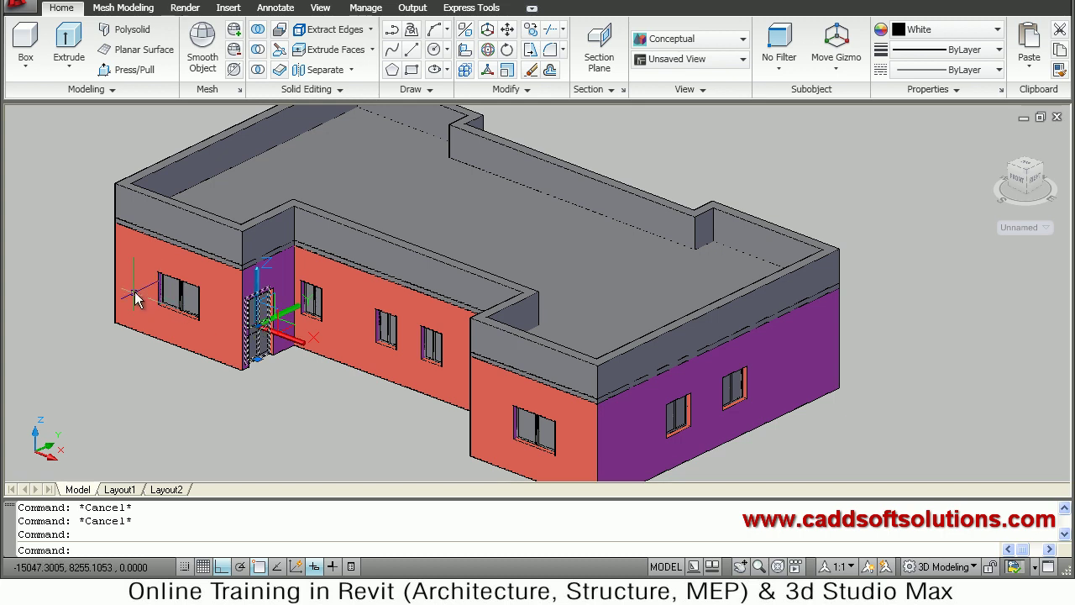
pyautogui.scroll(2, 185, 293)
pyautogui.scroll(2, 209, 292)
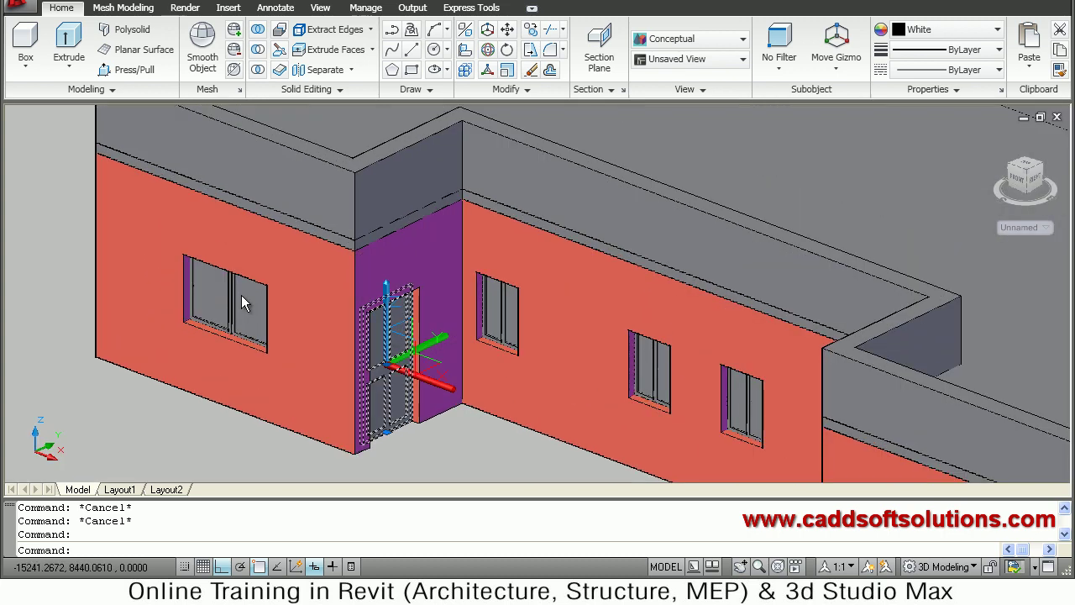
pyautogui.keyDown('ctrl'); pyautogui.click(599, 163); pyautogui.keyUp('ctrl')
pyautogui.click(933, 30)
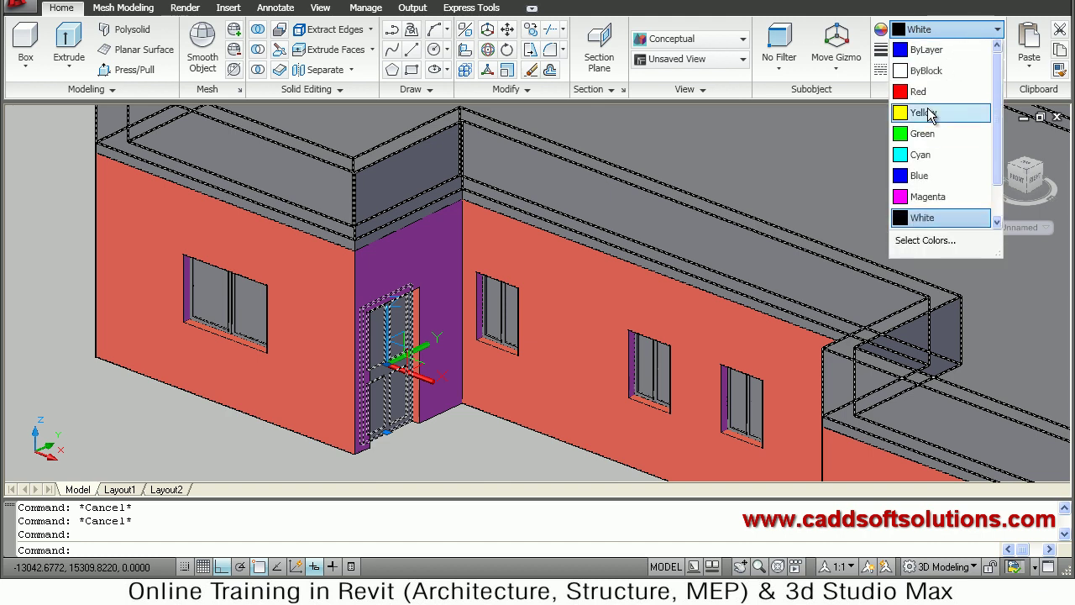
pyautogui.click(924, 110)
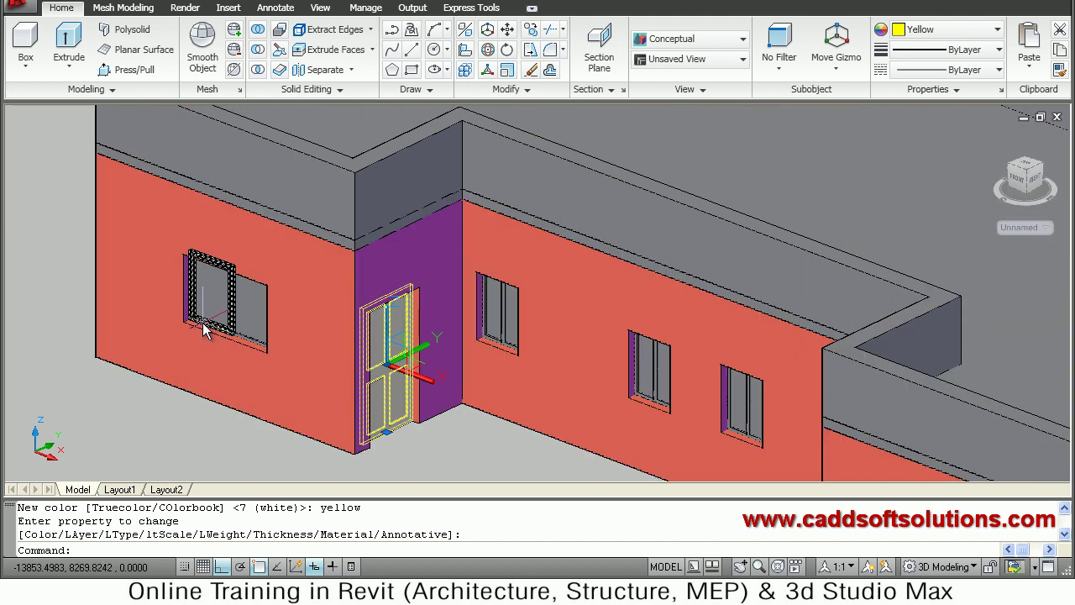
pyautogui.click(233, 328)
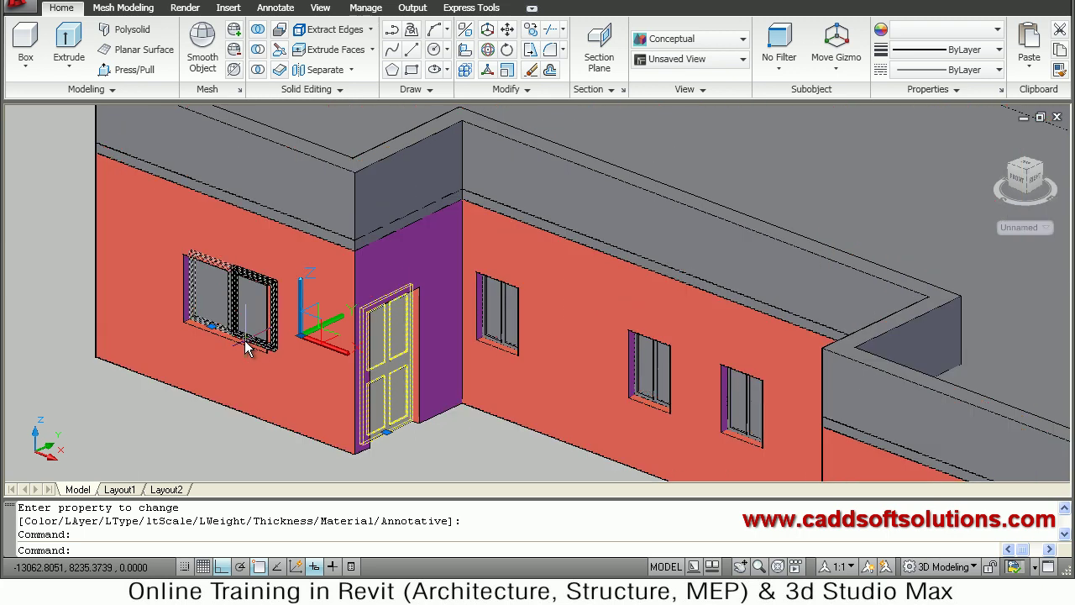
pyautogui.click(248, 349)
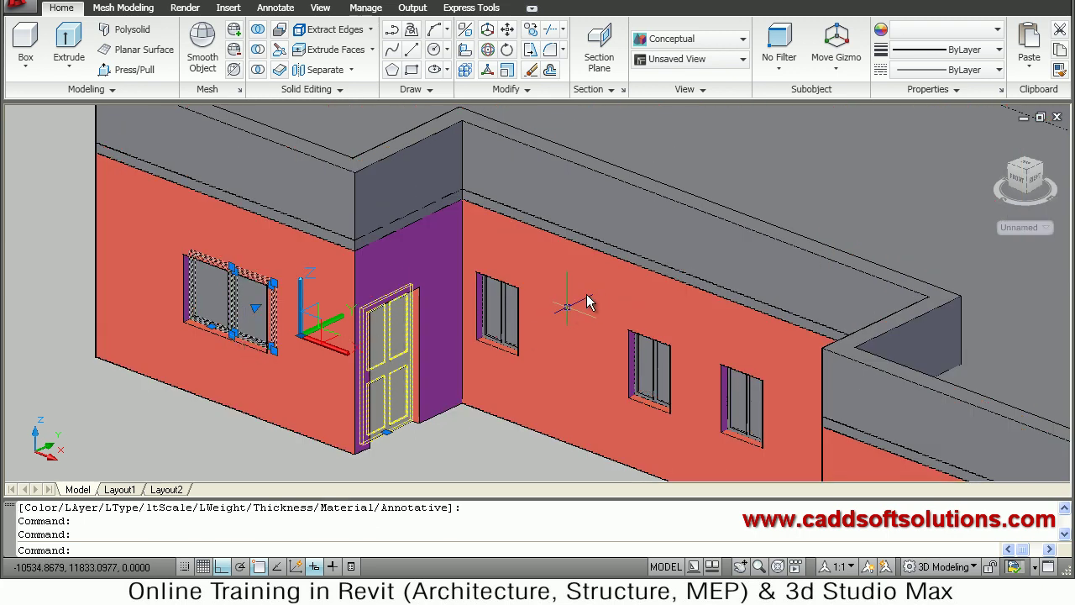
pyautogui.click(503, 323)
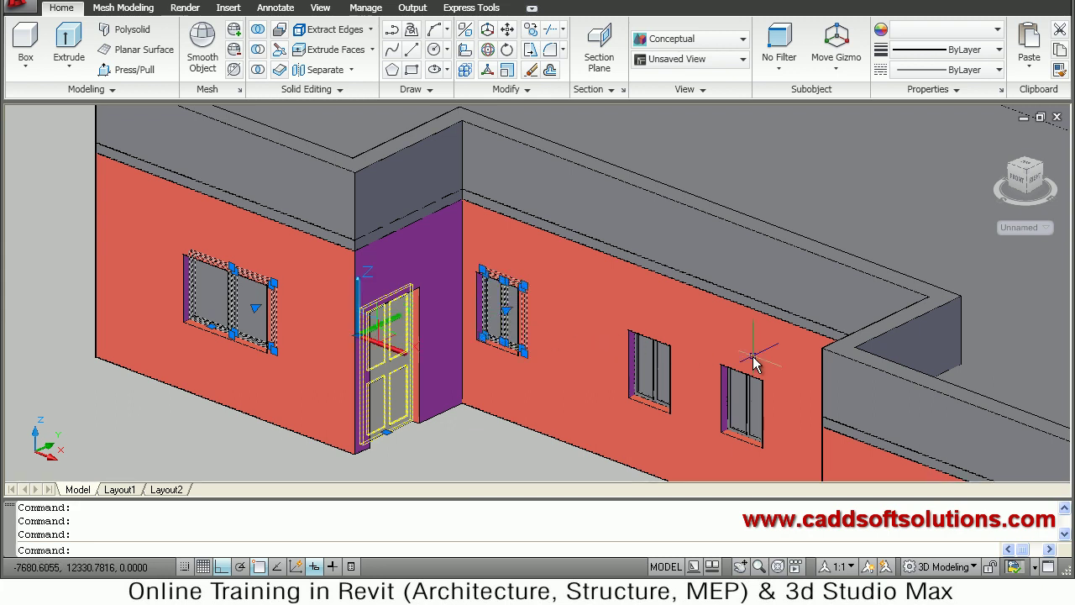
pyautogui.click(714, 385)
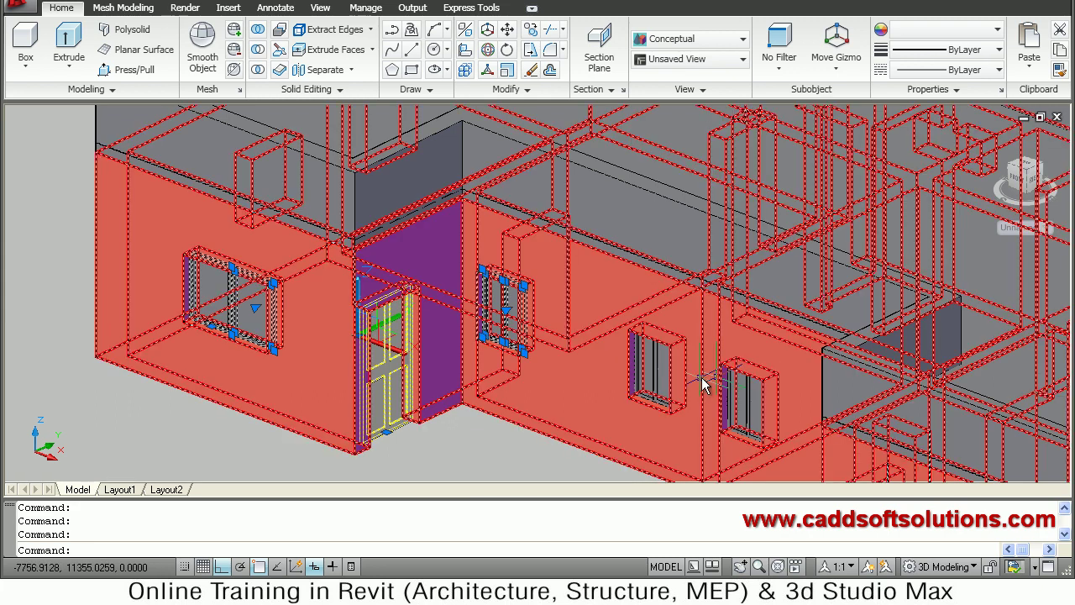
pyautogui.moveTo(468, 311); pyautogui.dragTo(453, 322, button='middle')
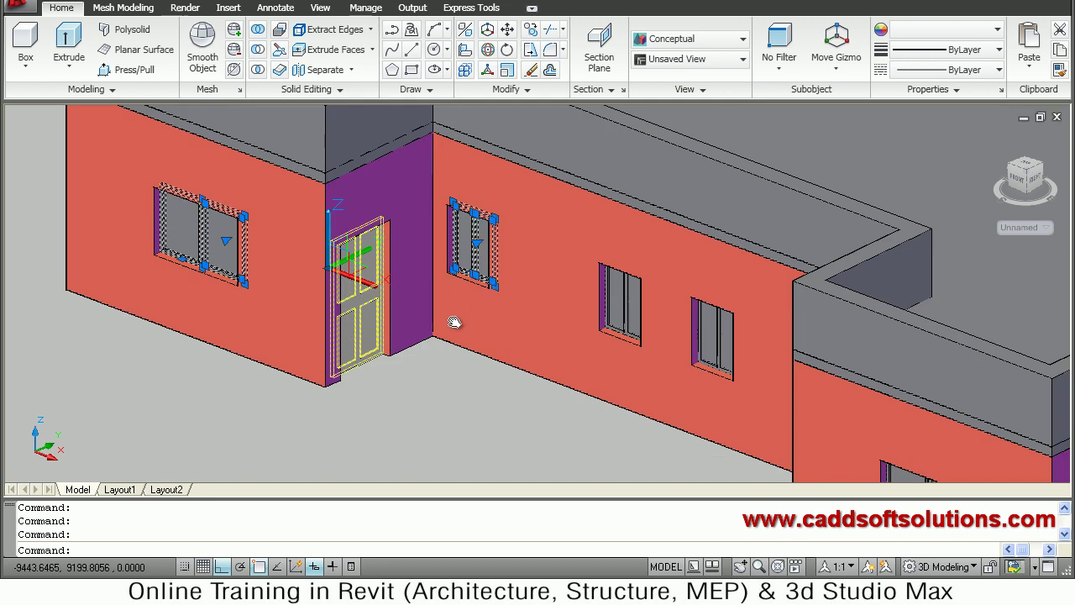
pyautogui.moveTo(393, 369); pyautogui.dragTo(391, 364, button='middle')
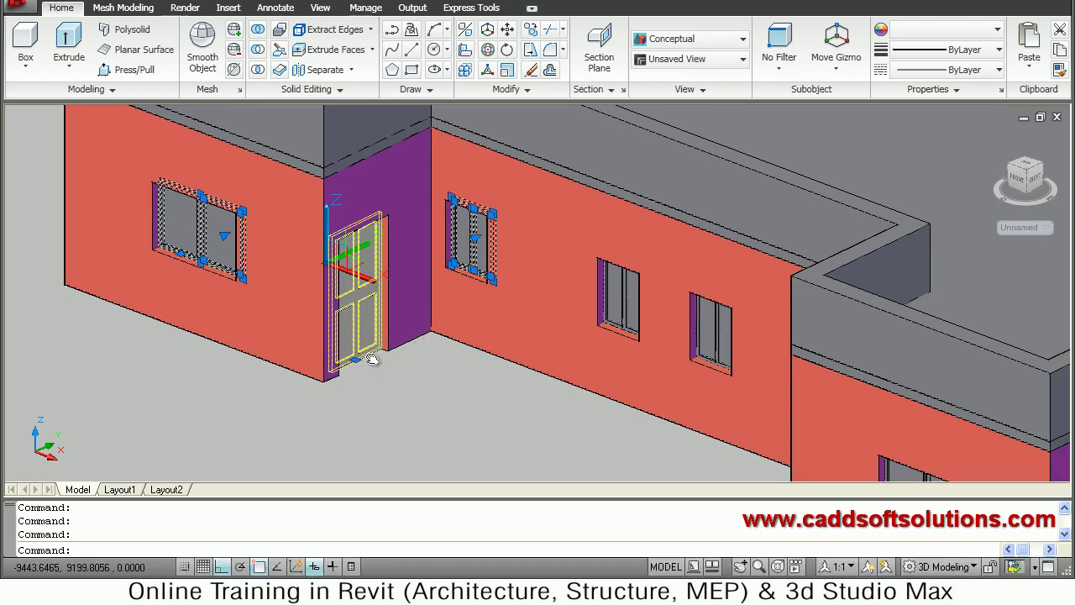
pyautogui.press('Escape')
pyautogui.press('Escape')
pyautogui.press('Escape')
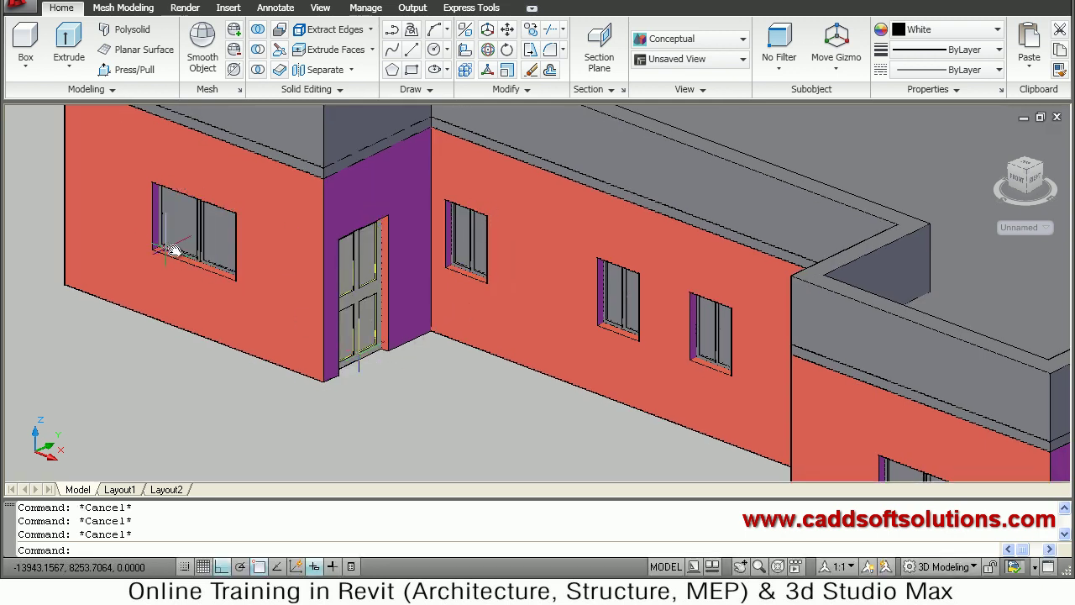
# Set the colour of the wide window beside the door and the three windows in the recessed front wall to Blue.
pyautogui.click(178, 255)
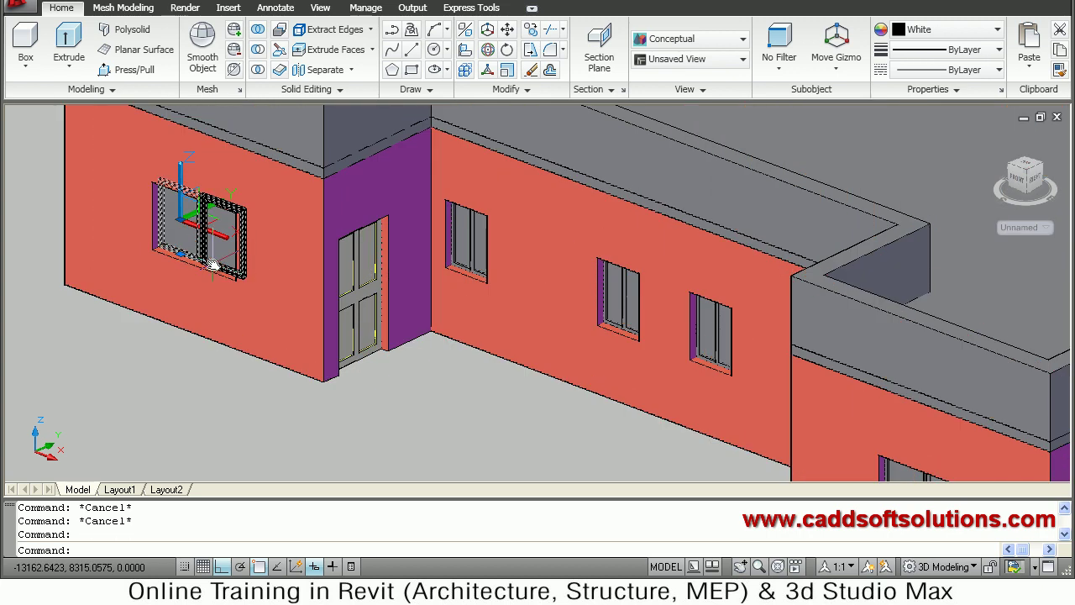
pyautogui.click(212, 263)
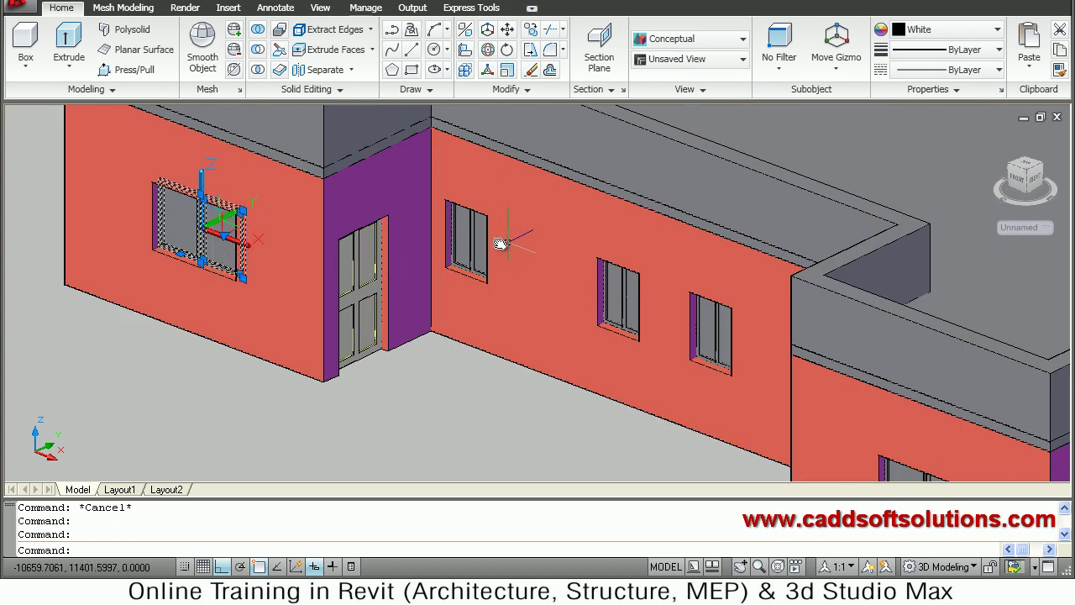
pyautogui.click(471, 248)
pyautogui.click(470, 248)
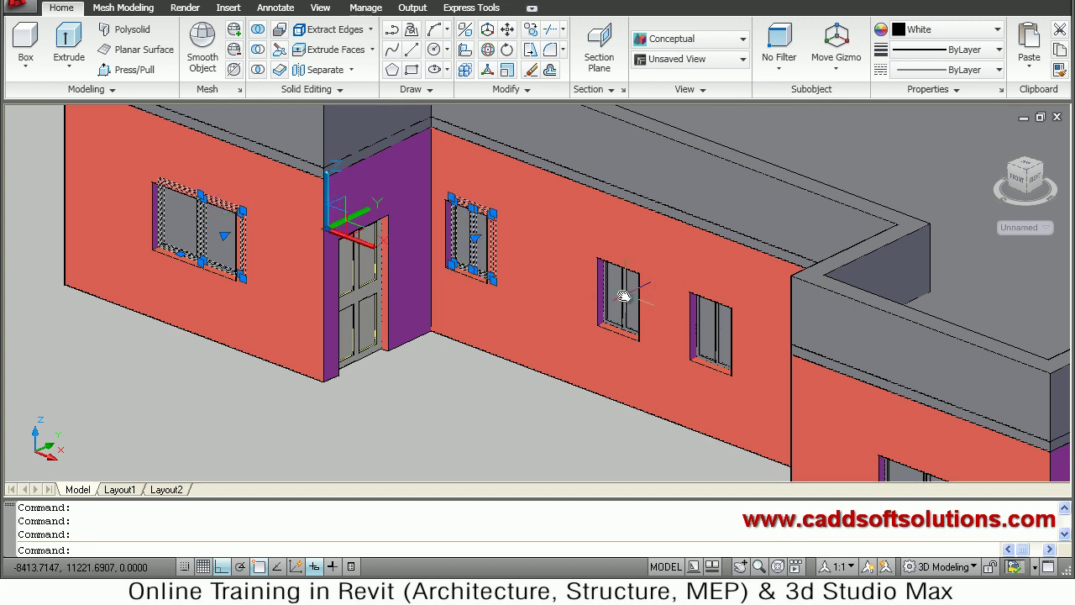
pyautogui.click(621, 297)
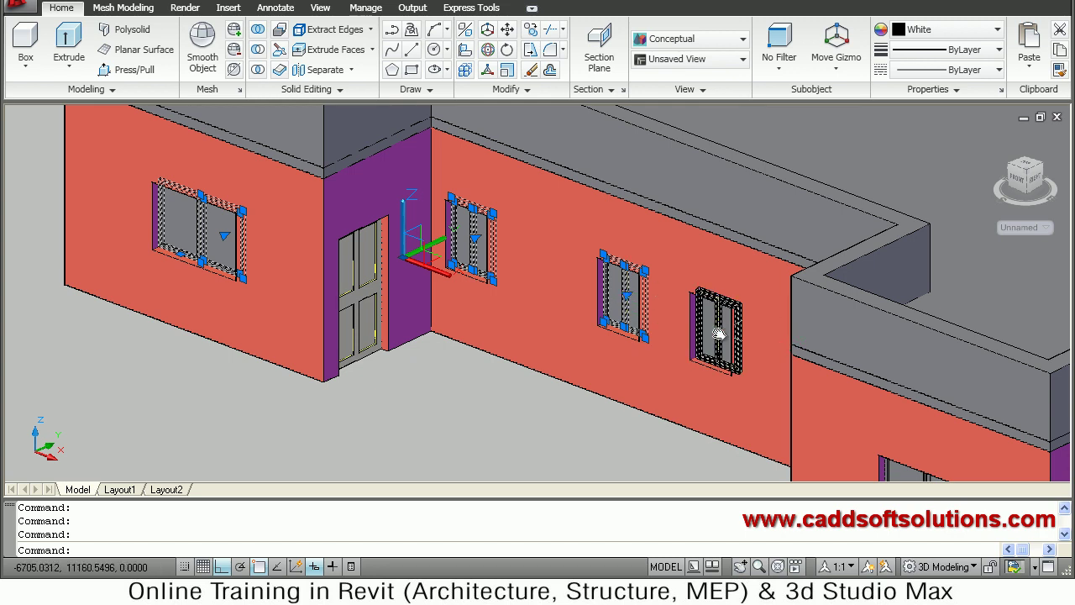
pyautogui.click(735, 340)
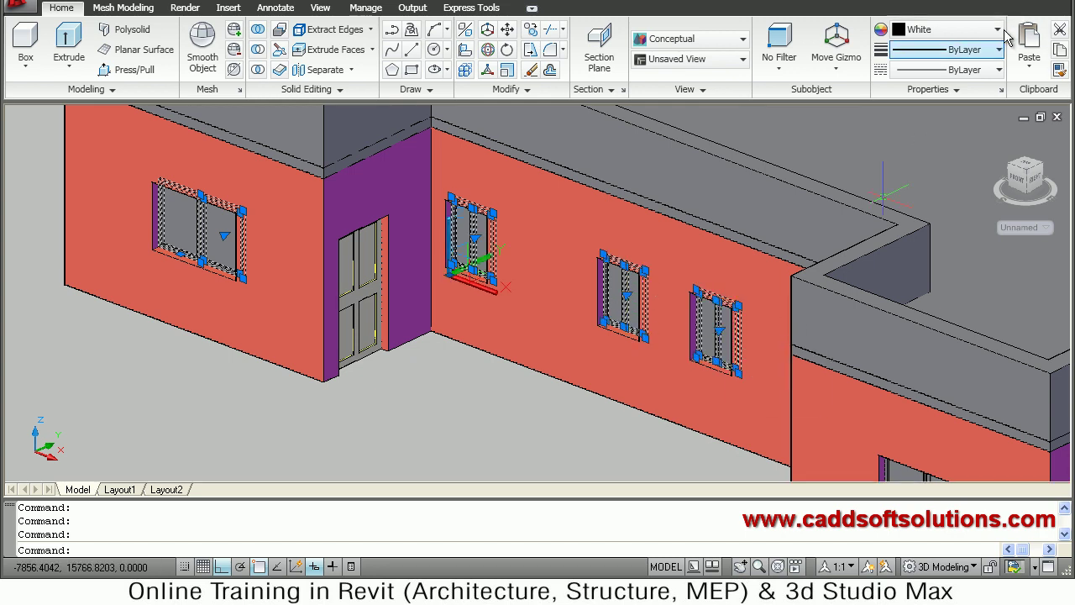
pyautogui.click(920, 29)
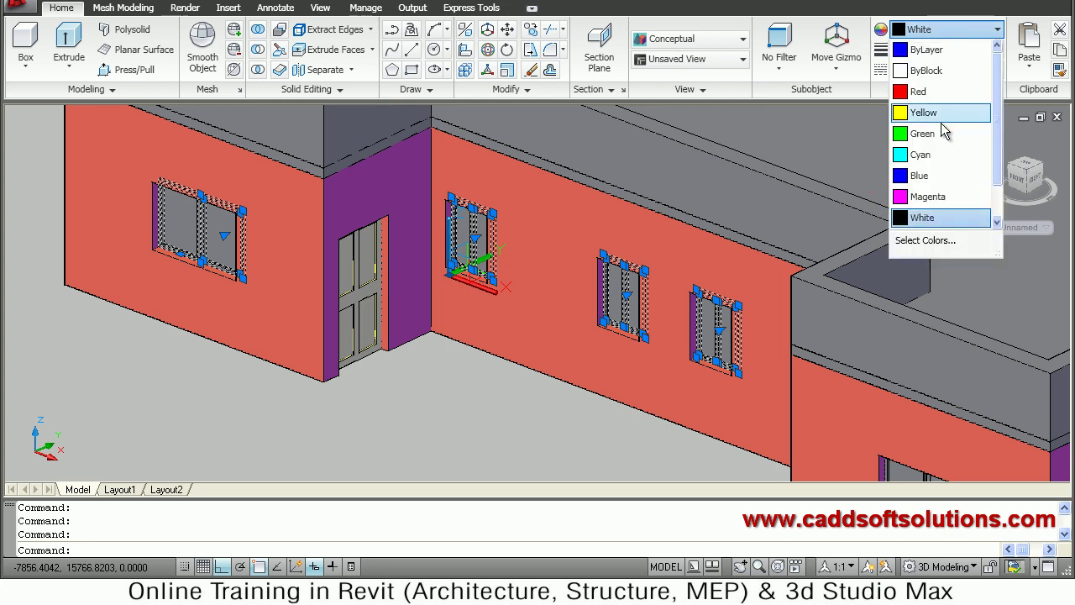
pyautogui.click(915, 175)
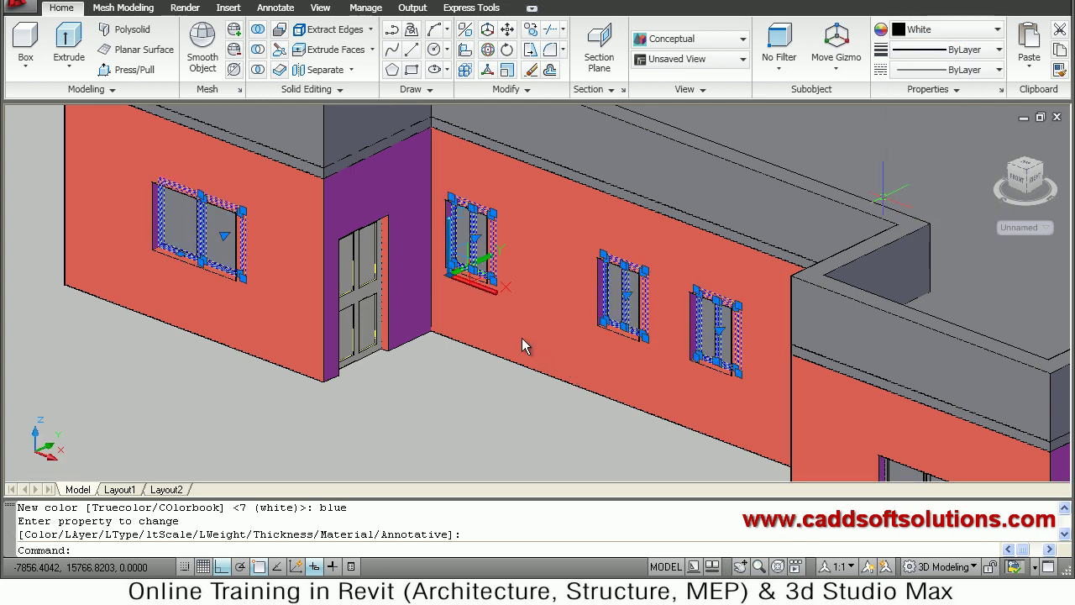
pyautogui.press('Escape')
# Set the colour of the window frame in the projecting front wall and the nearest side-wall window frame to Blue.
pyautogui.moveTo(539, 351); pyautogui.dragTo(325, 137, button='middle')
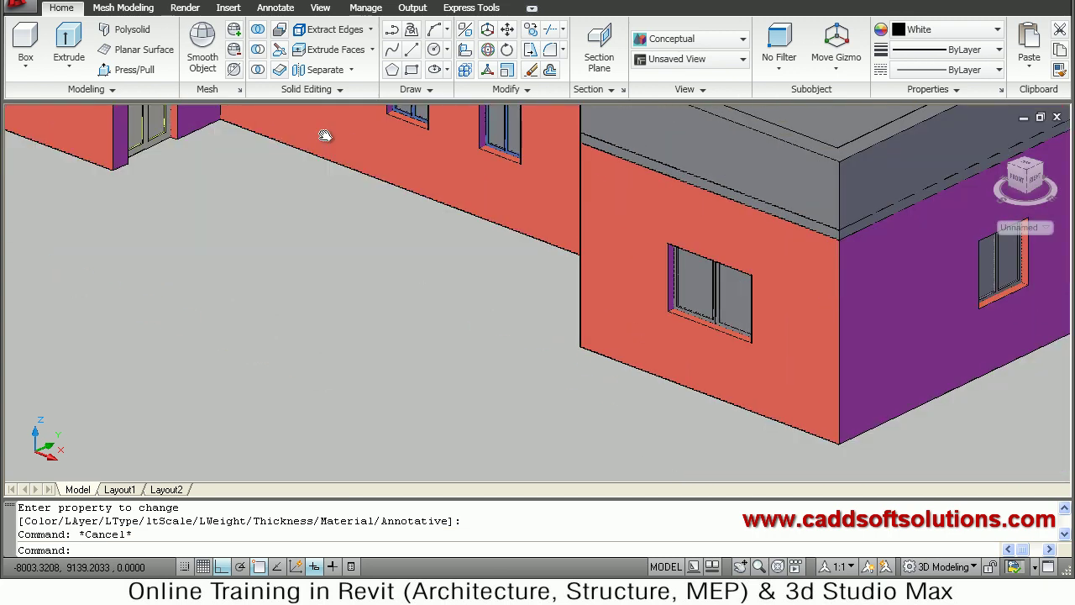
pyautogui.click(715, 314)
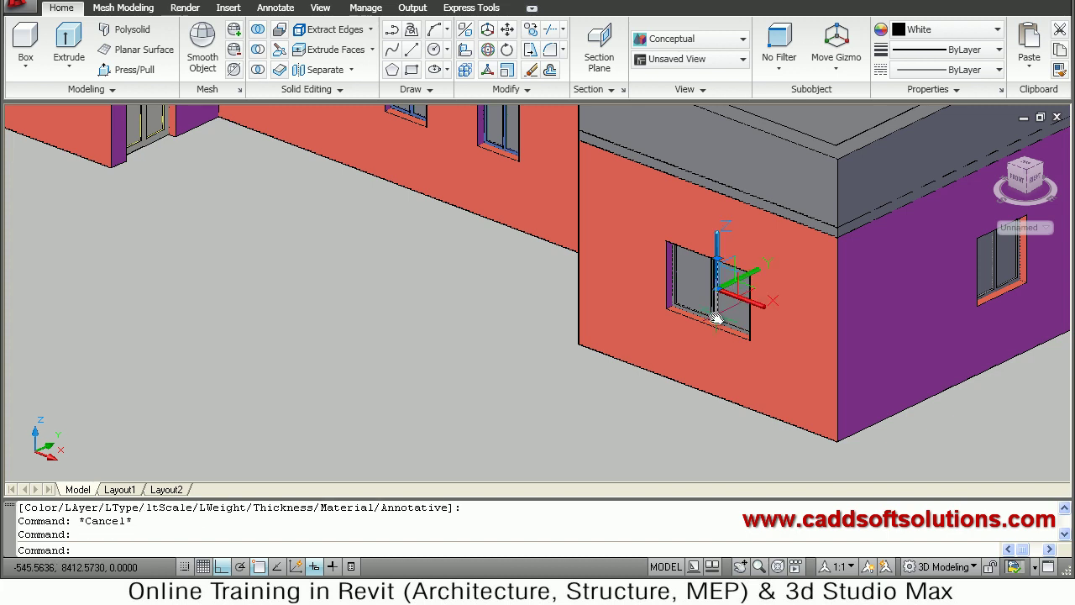
pyautogui.press('Escape')
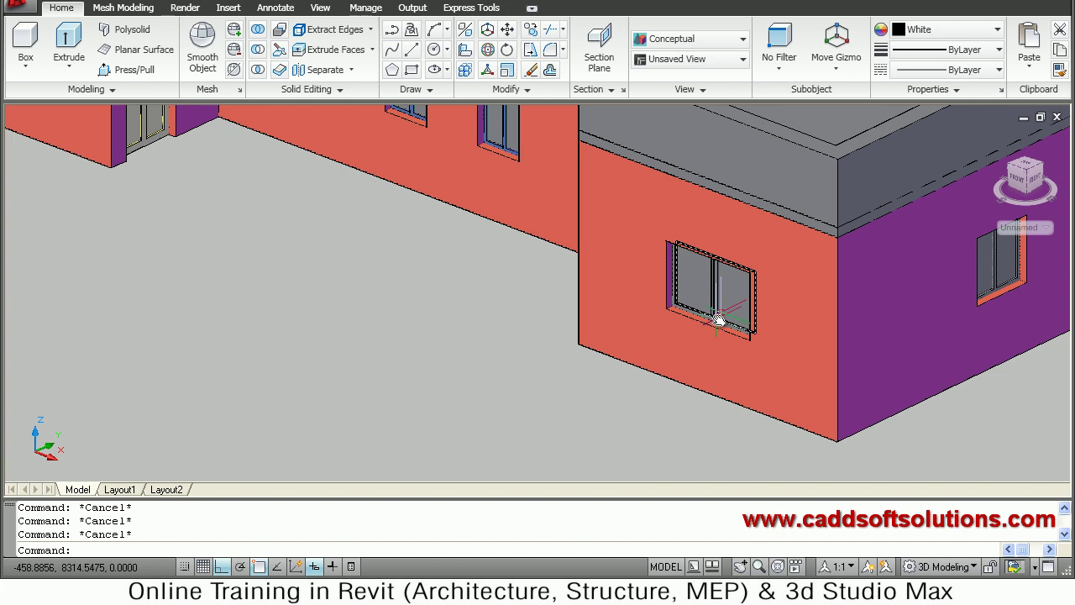
pyautogui.keyDown('ctrl'); pyautogui.click(720, 317); pyautogui.keyUp('ctrl')
pyautogui.keyDown('ctrl'); pyautogui.click(714, 315); pyautogui.keyUp('ctrl')
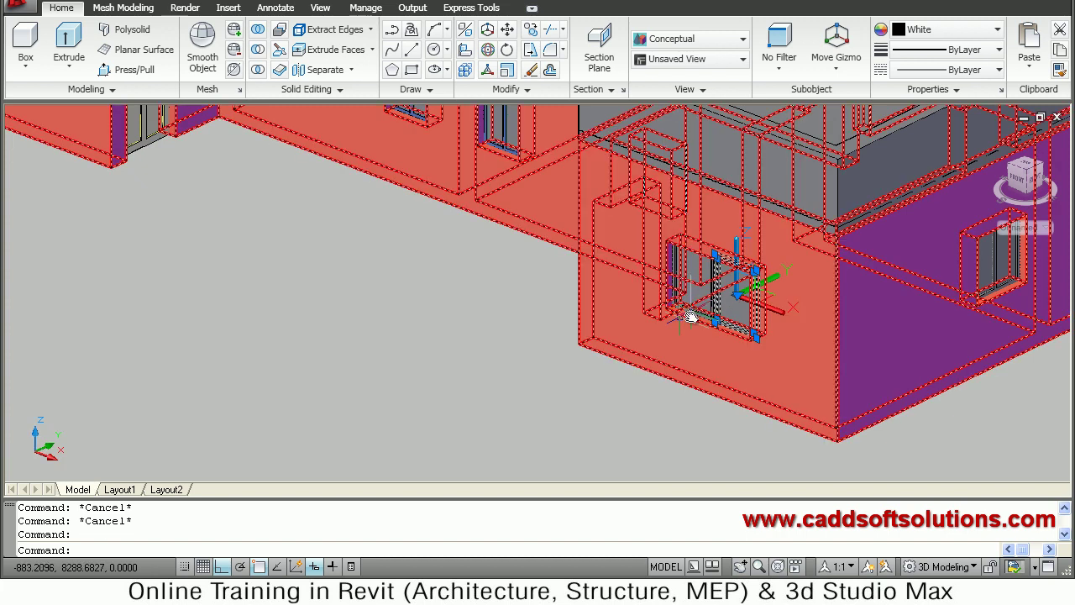
pyautogui.keyDown('ctrl'); pyautogui.click(689, 314); pyautogui.keyUp('ctrl')
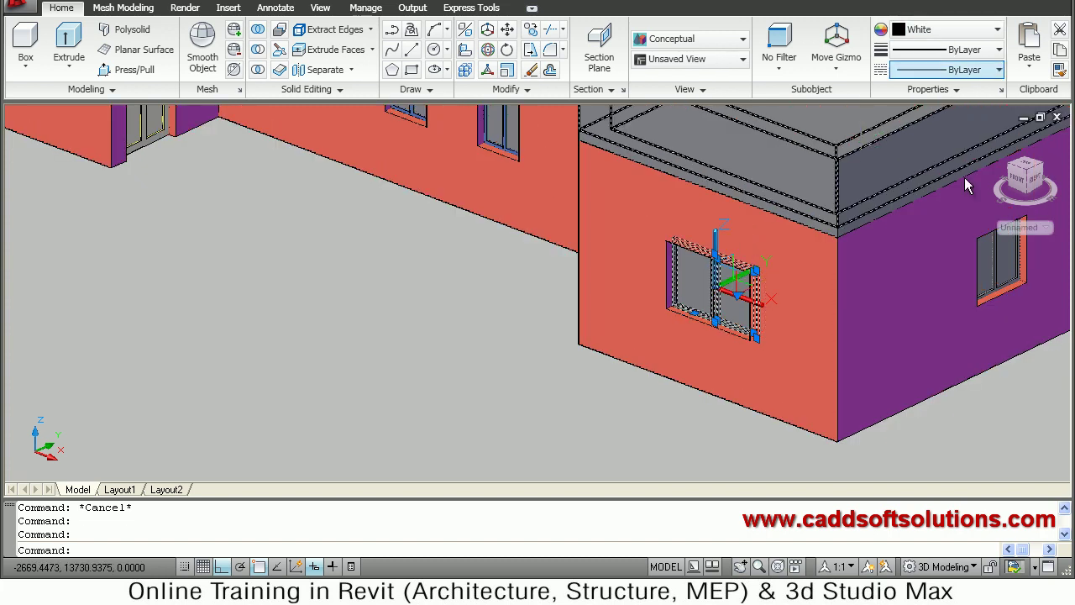
pyautogui.keyDown('ctrl'); pyautogui.click(996, 284); pyautogui.keyUp('ctrl')
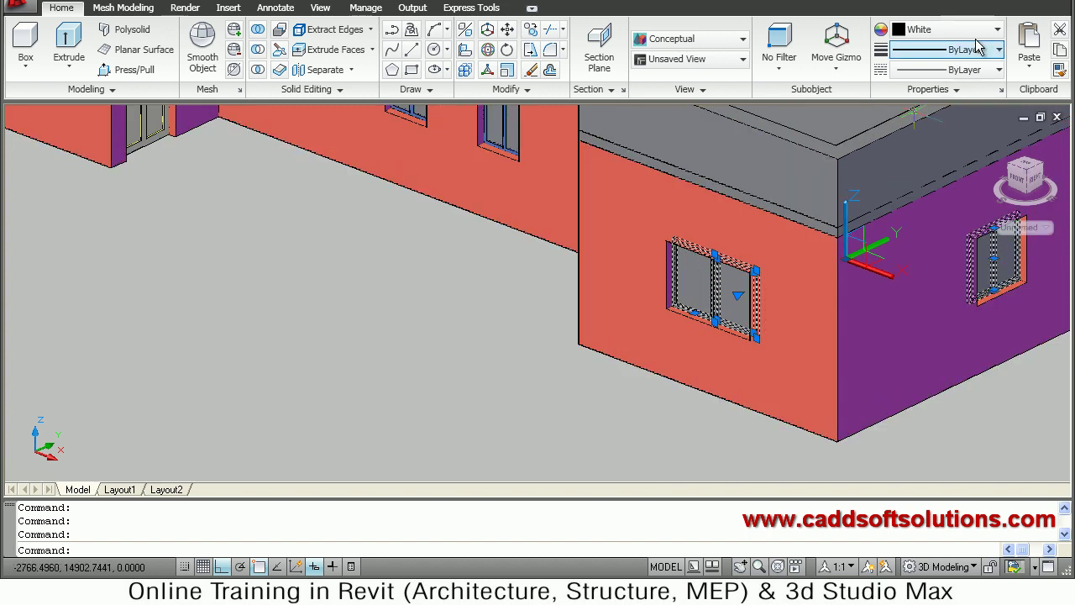
pyautogui.click(914, 29)
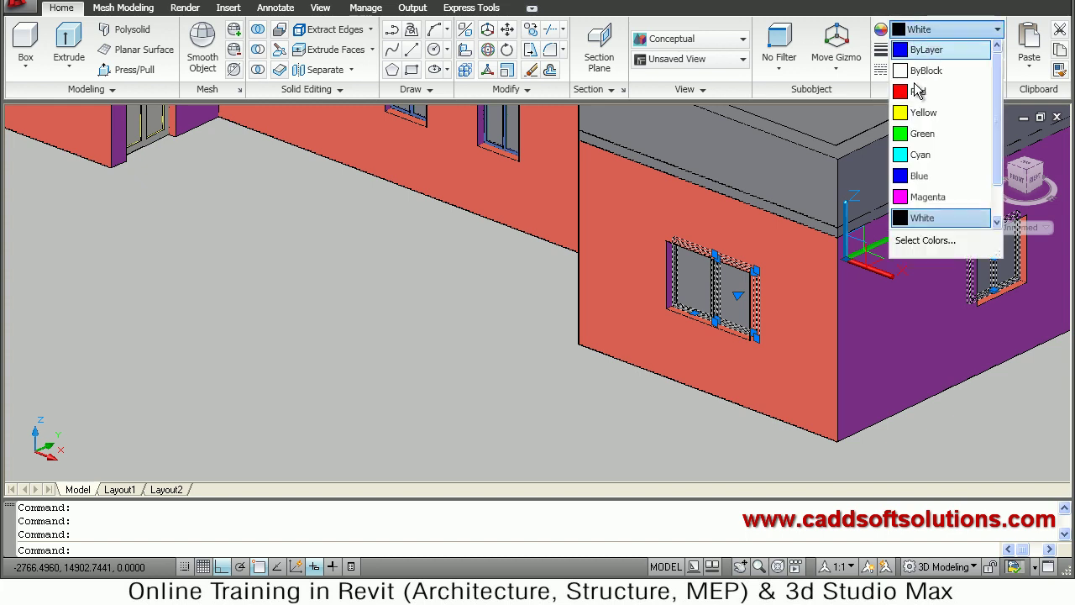
pyautogui.click(919, 175)
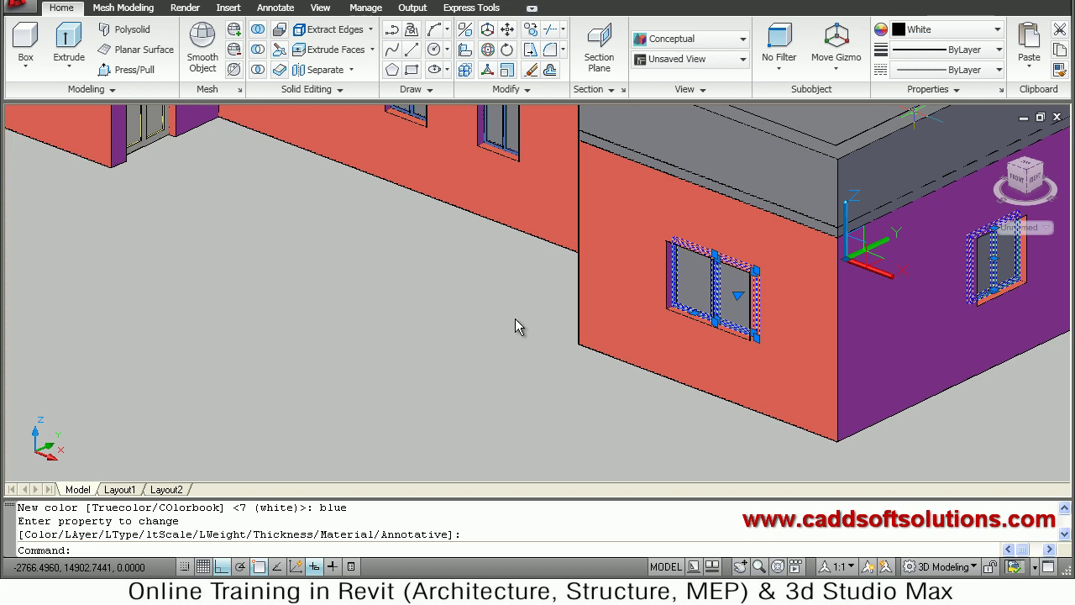
pyautogui.moveTo(481, 270); pyautogui.dragTo(648, 421, button='middle')
pyautogui.click(302, 252)
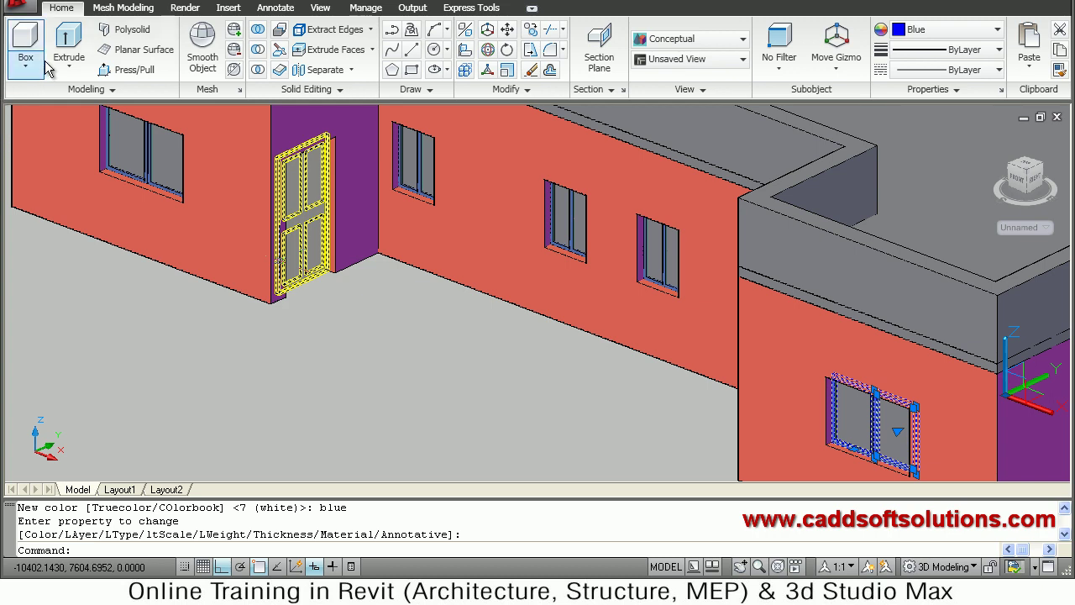
pyautogui.click(137, 154)
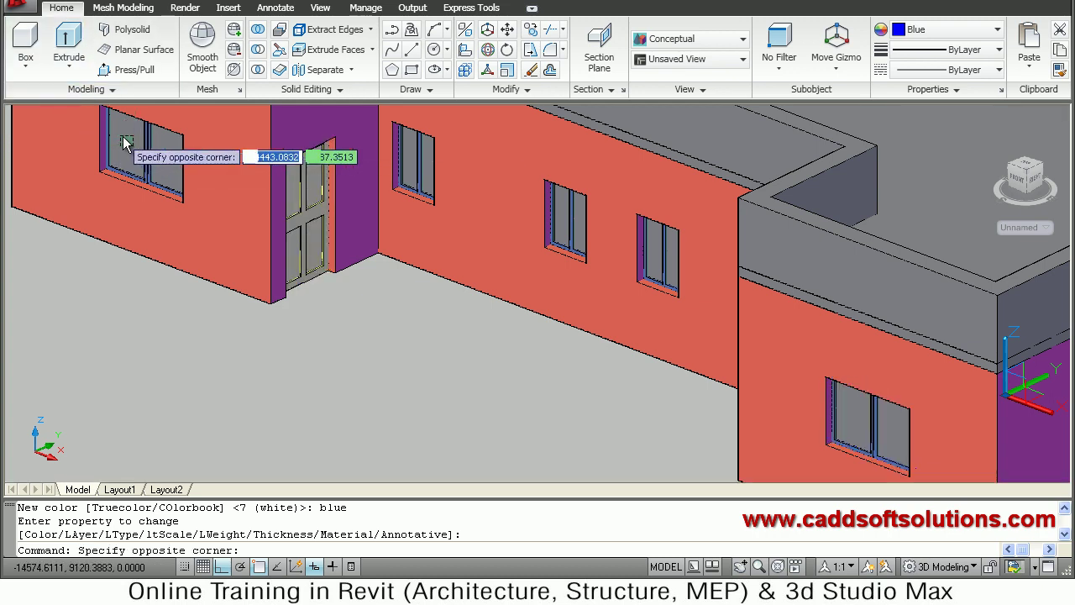
pyautogui.click(126, 154)
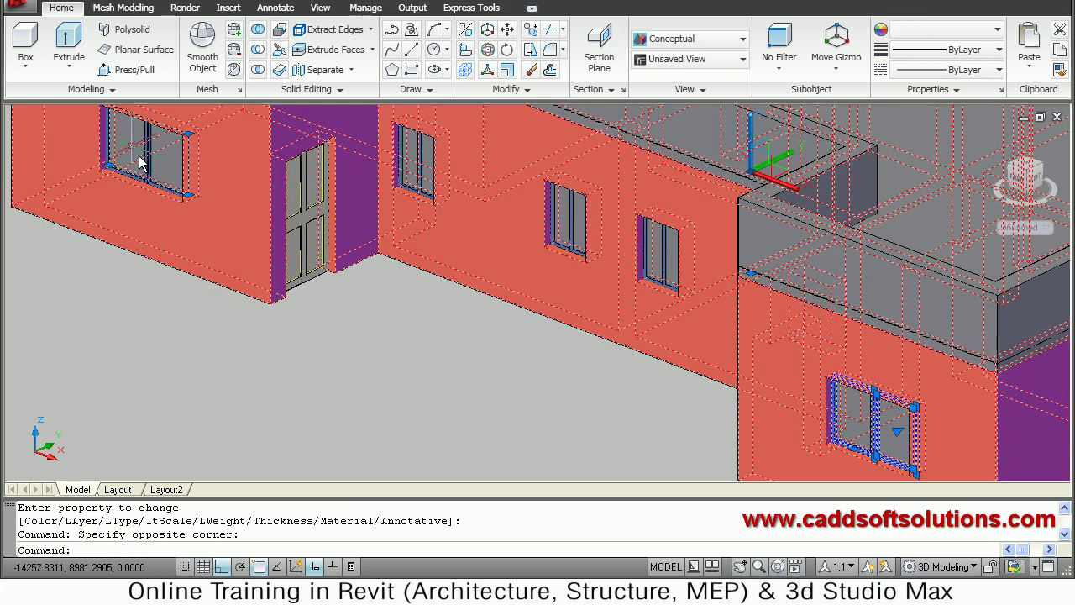
pyautogui.press('Escape')
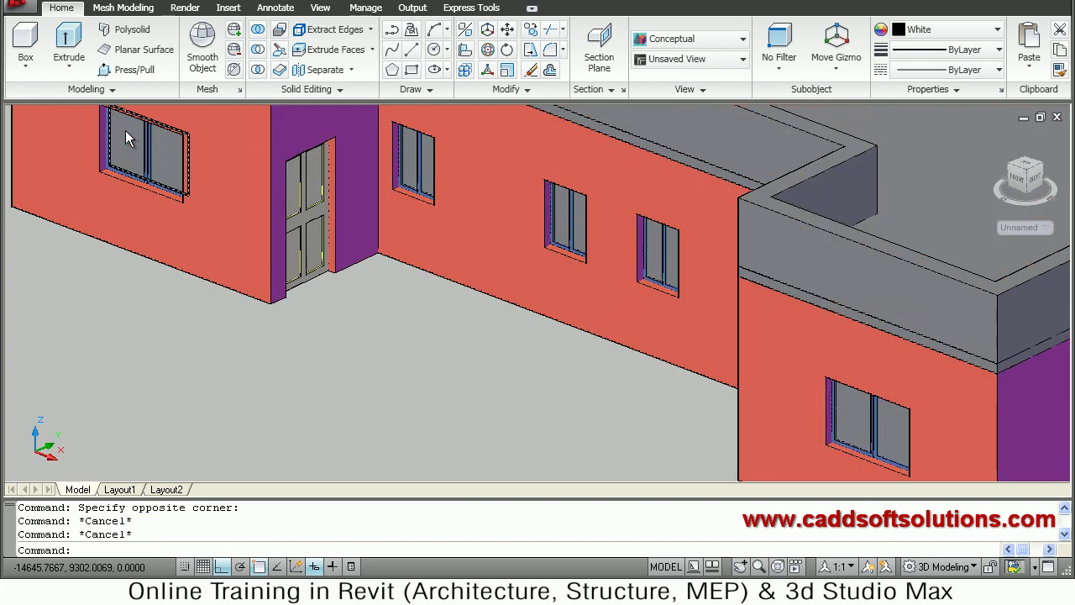
pyautogui.press('Escape')
# Set the glass panes of the five front windows to index colour 54 and clear the selection.
pyautogui.click(125, 132)
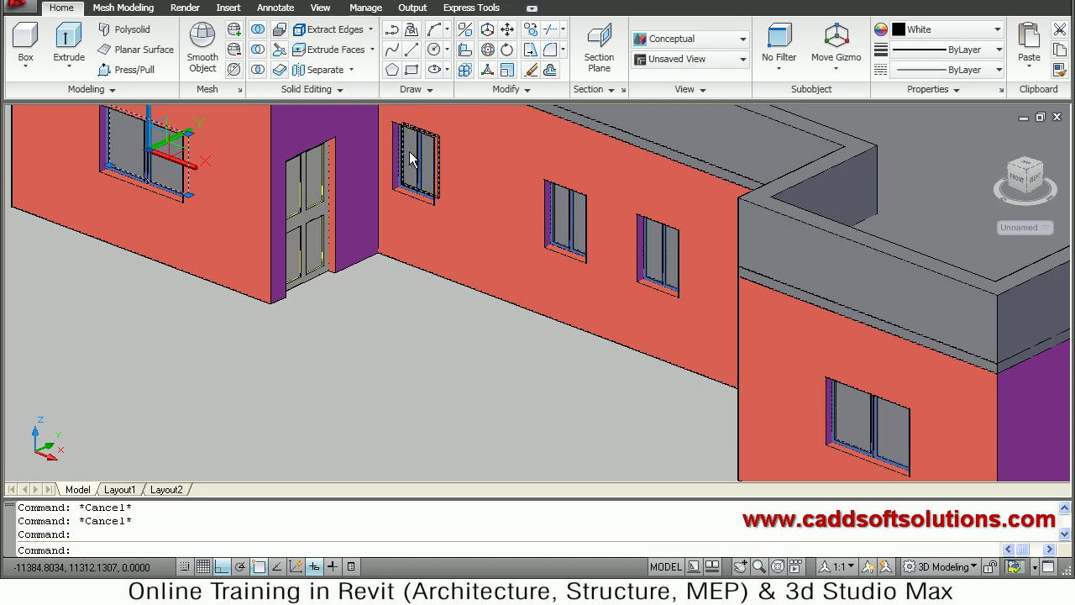
pyautogui.click(414, 161)
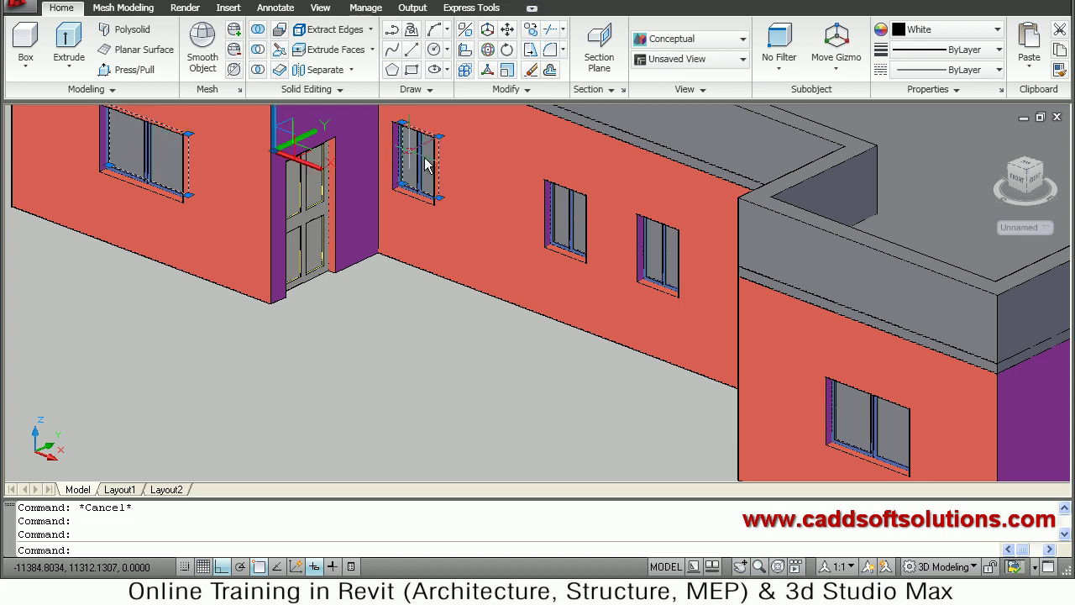
pyautogui.click(590, 225)
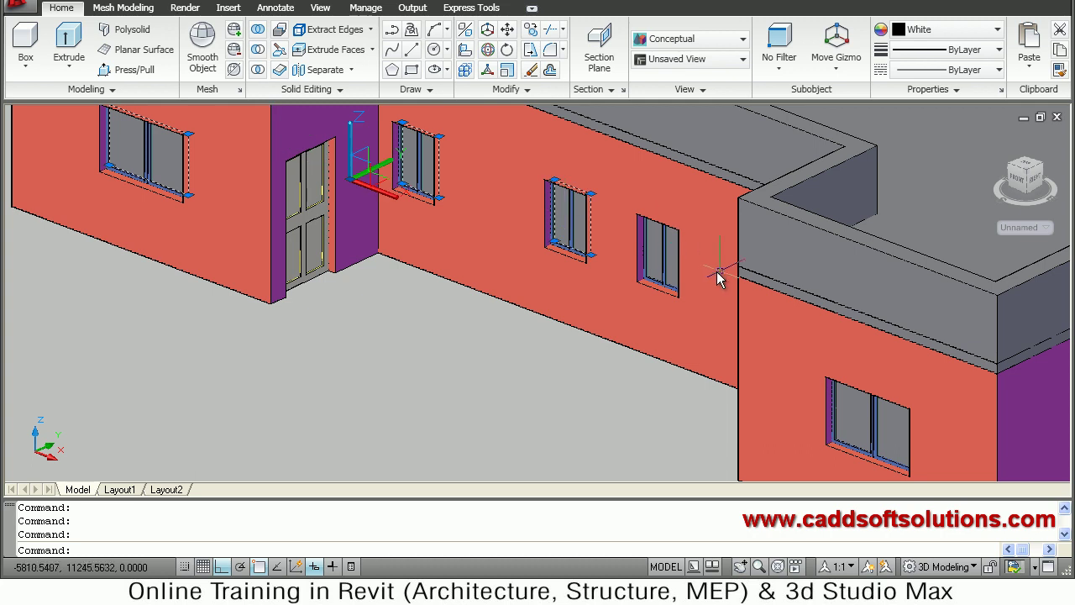
pyautogui.click(658, 269)
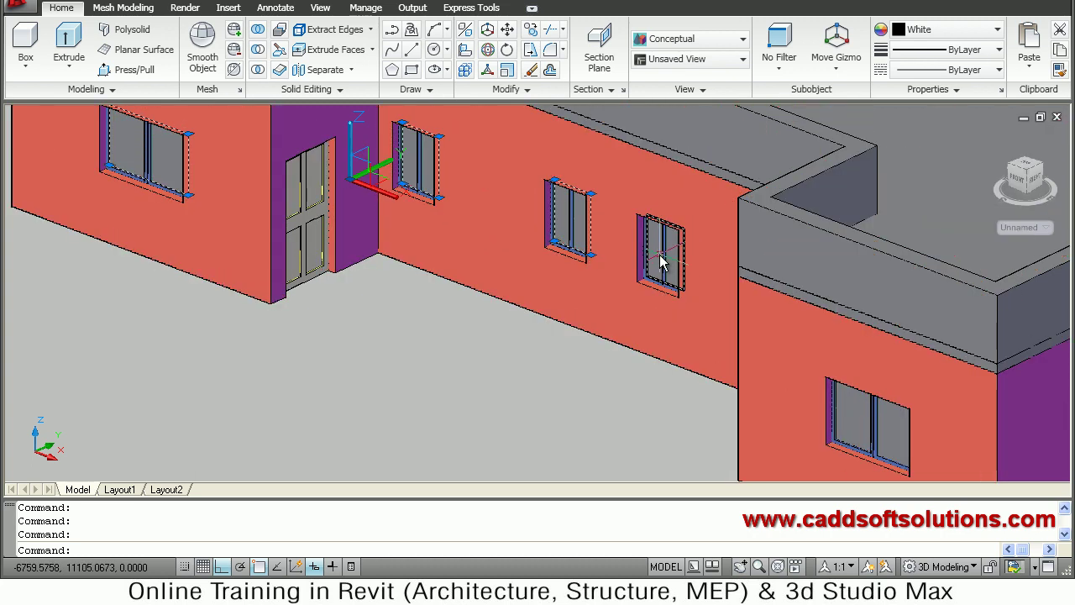
pyautogui.click(661, 257)
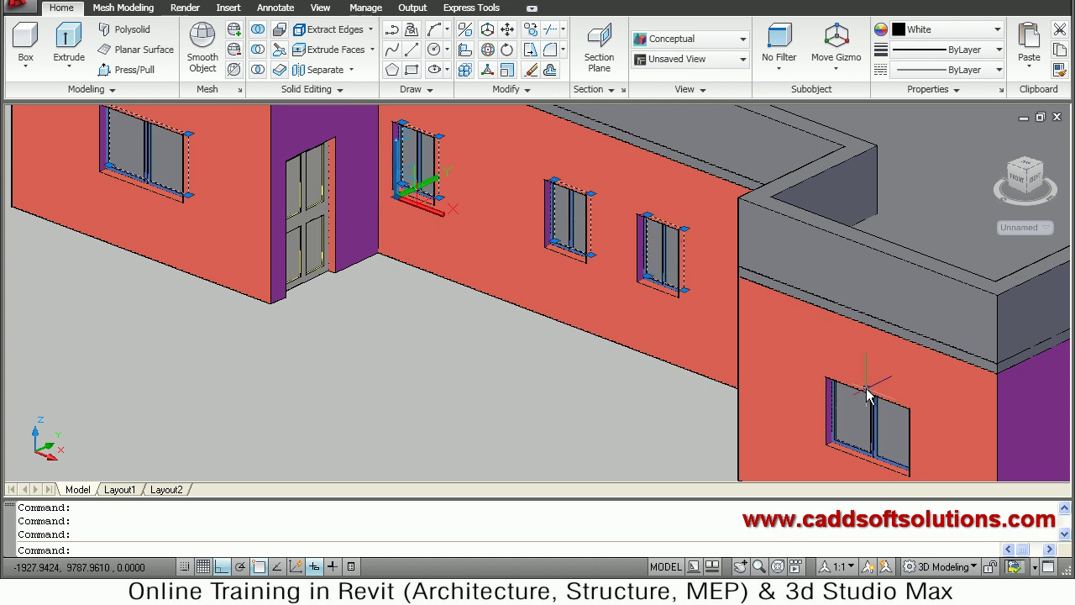
pyautogui.click(848, 422)
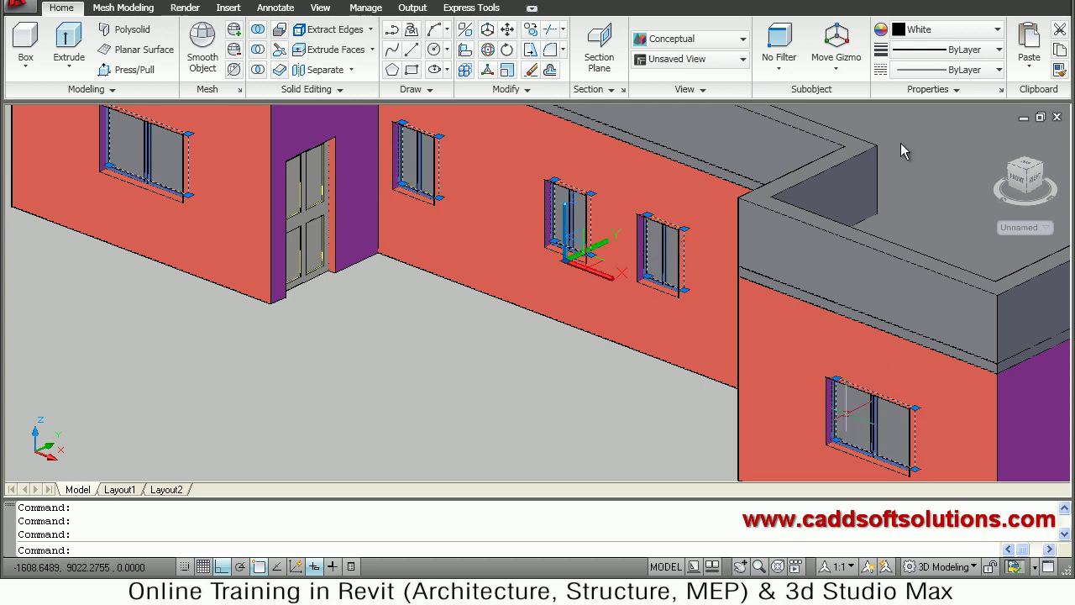
pyautogui.click(937, 30)
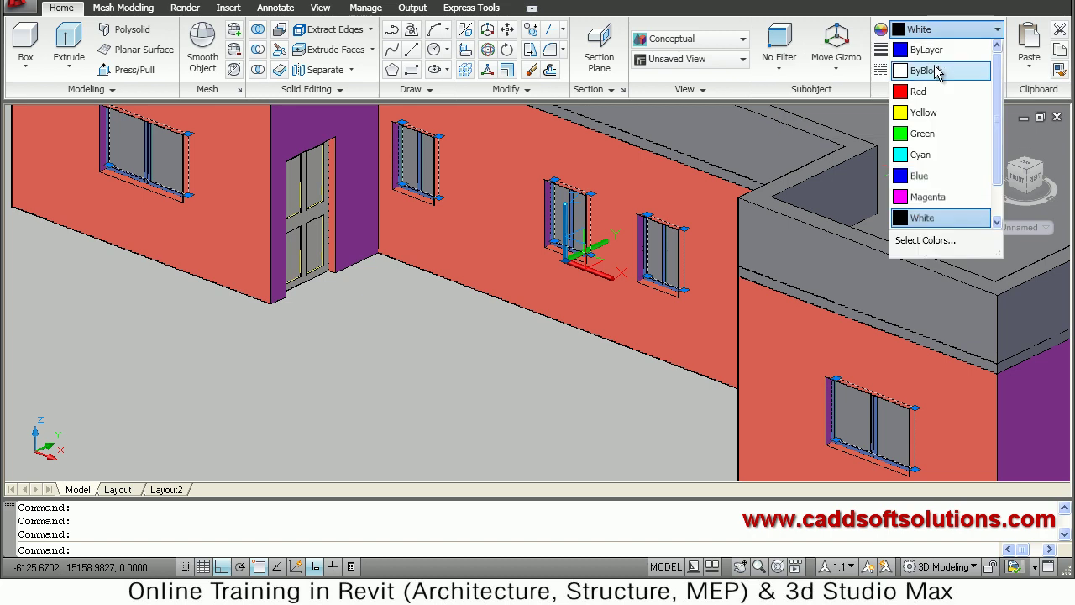
pyautogui.click(911, 242)
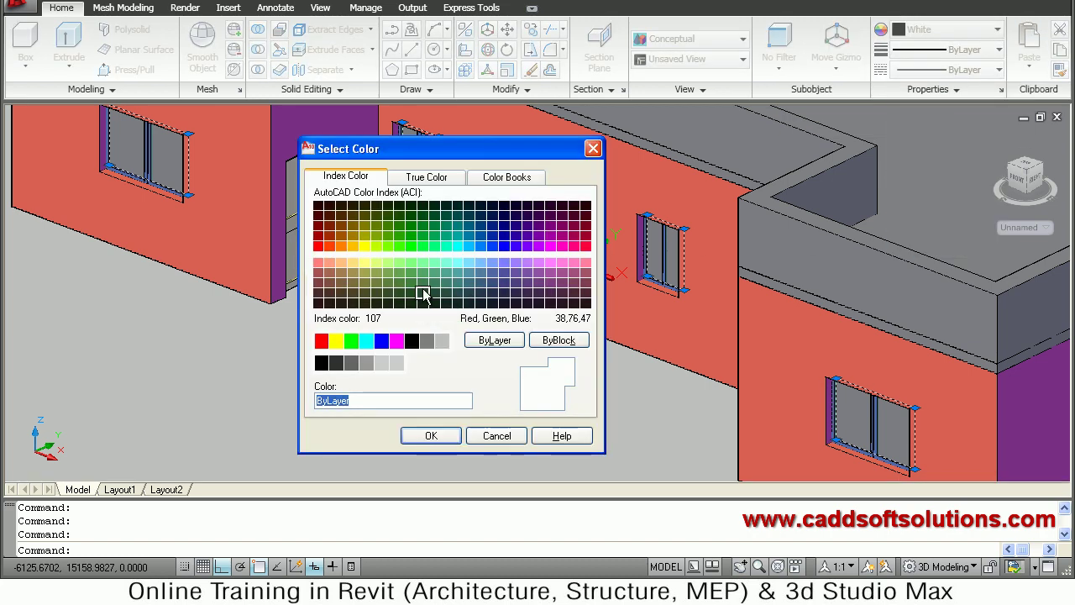
pyautogui.click(360, 231)
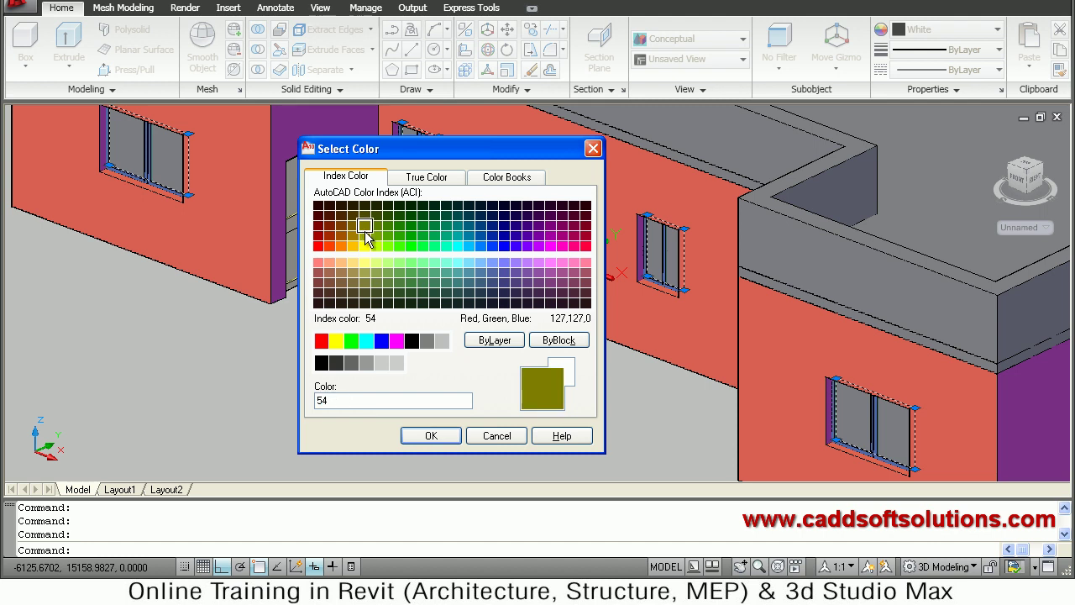
pyautogui.click(434, 435)
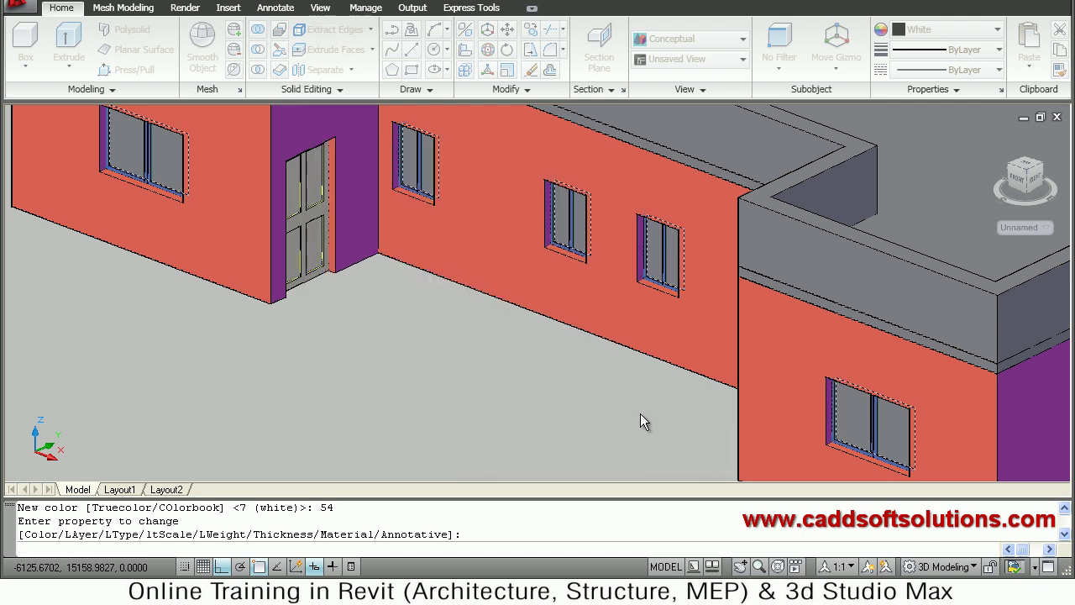
pyautogui.press('Escape')
pyautogui.press('Escape')
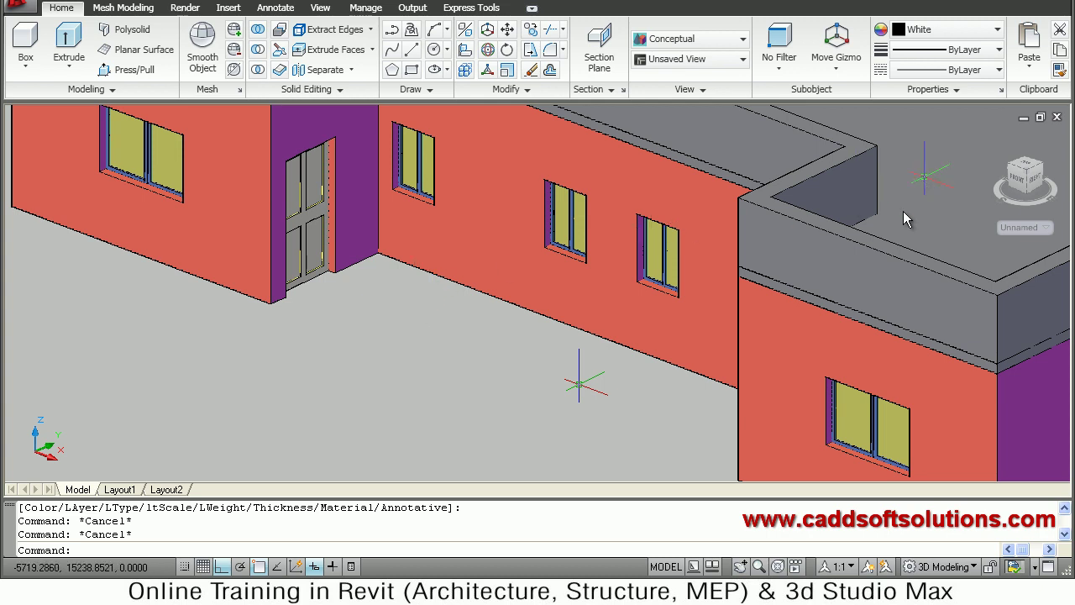
# Change the colour of the parapet solid around the roof to index colour 84.
pyautogui.click(862, 281)
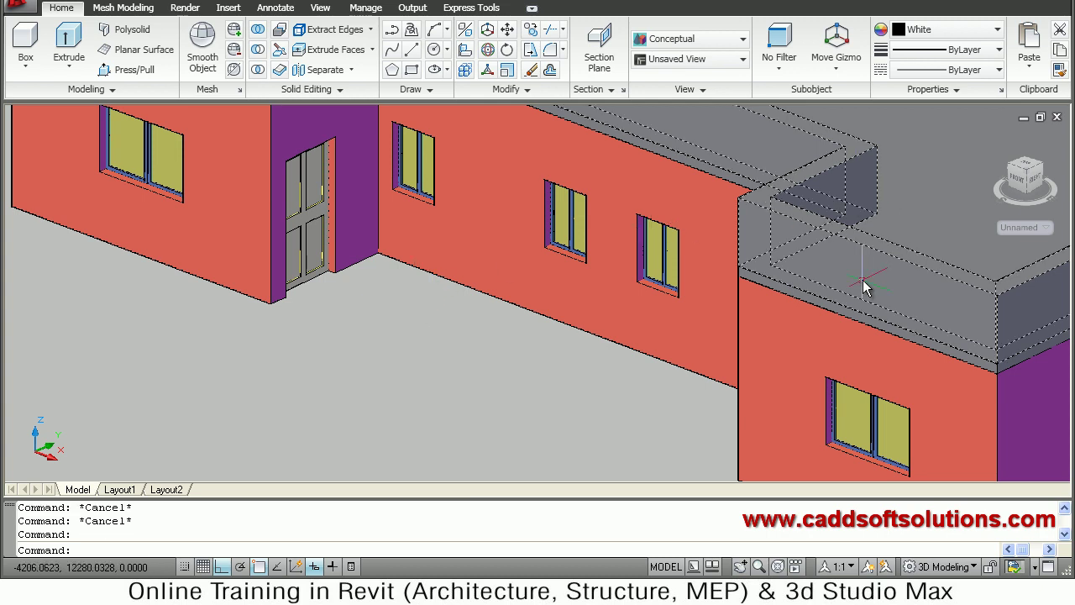
pyautogui.click(948, 32)
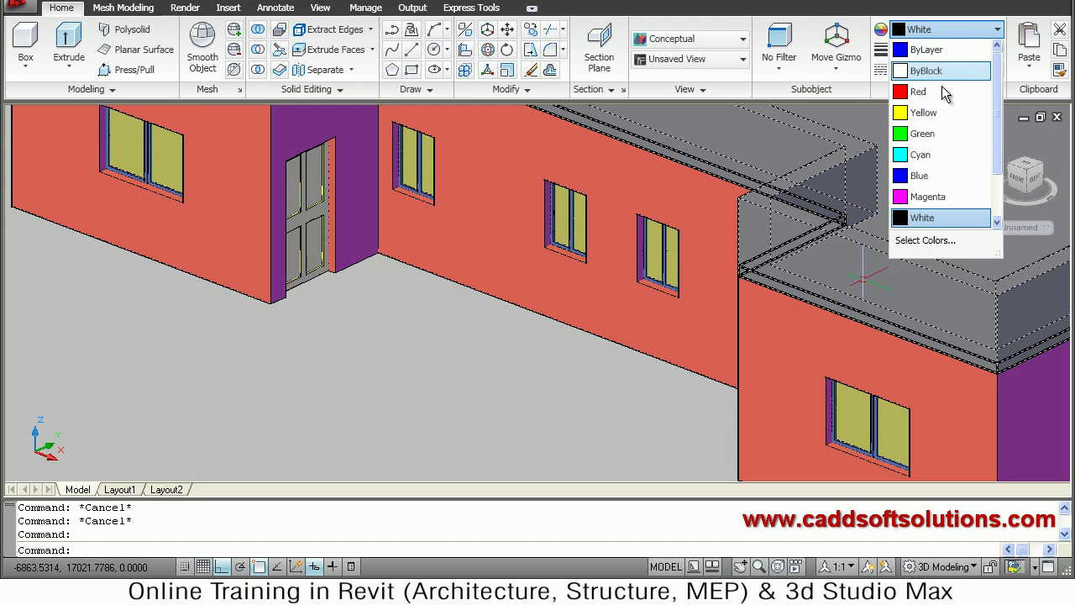
pyautogui.click(934, 242)
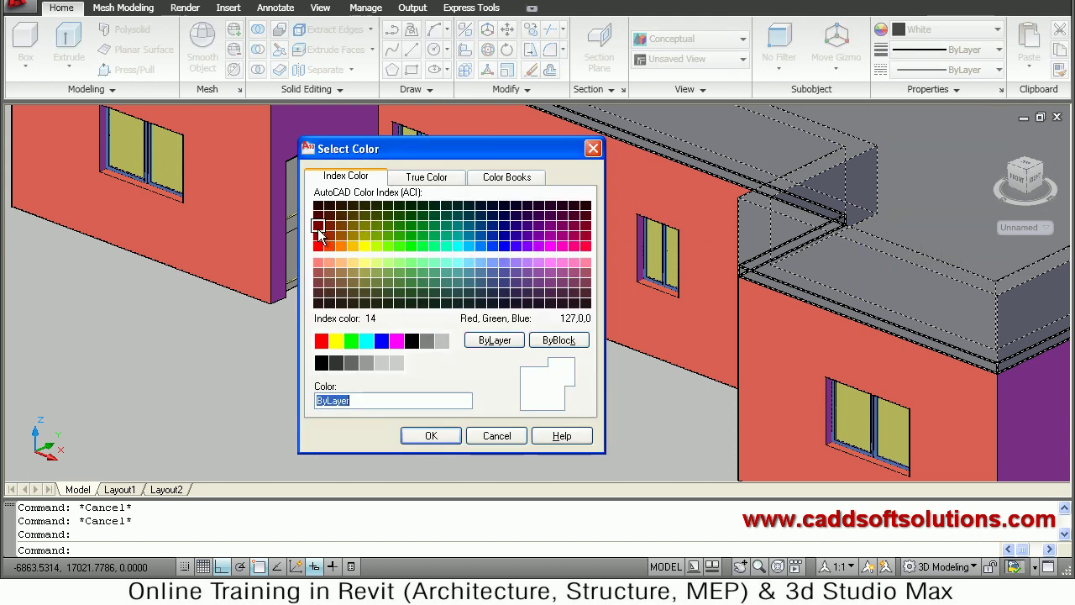
pyautogui.click(319, 228)
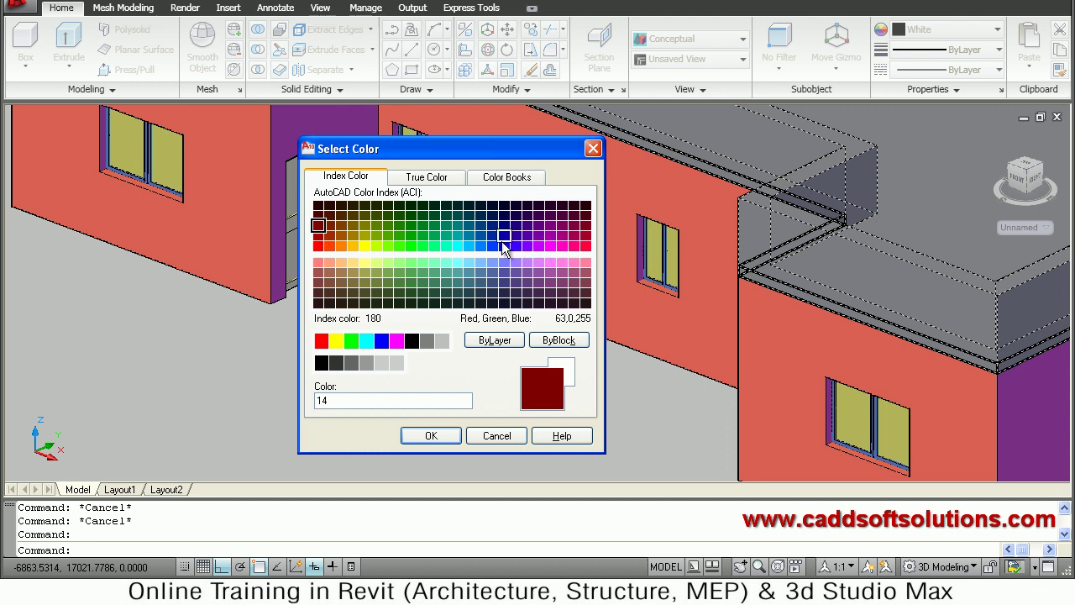
pyautogui.click(400, 227)
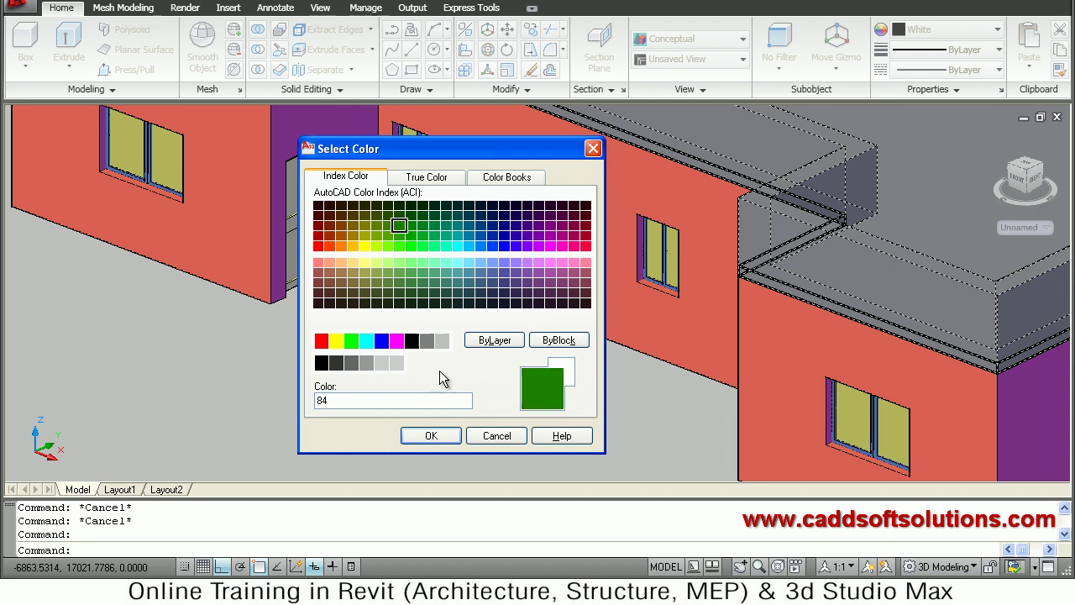
pyautogui.click(433, 434)
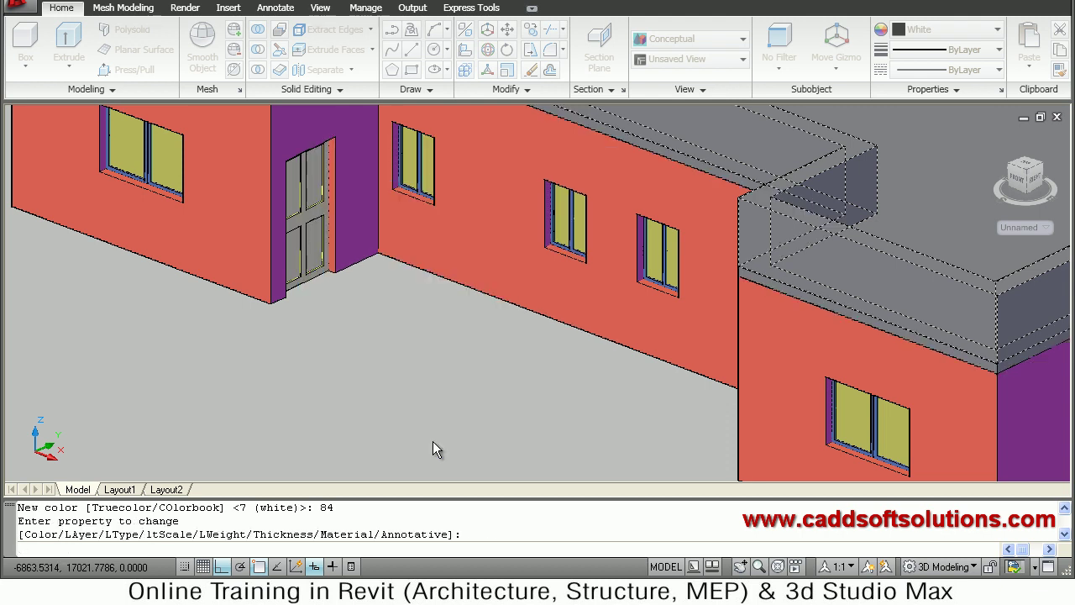
pyautogui.press('Return')
pyautogui.press('Escape')
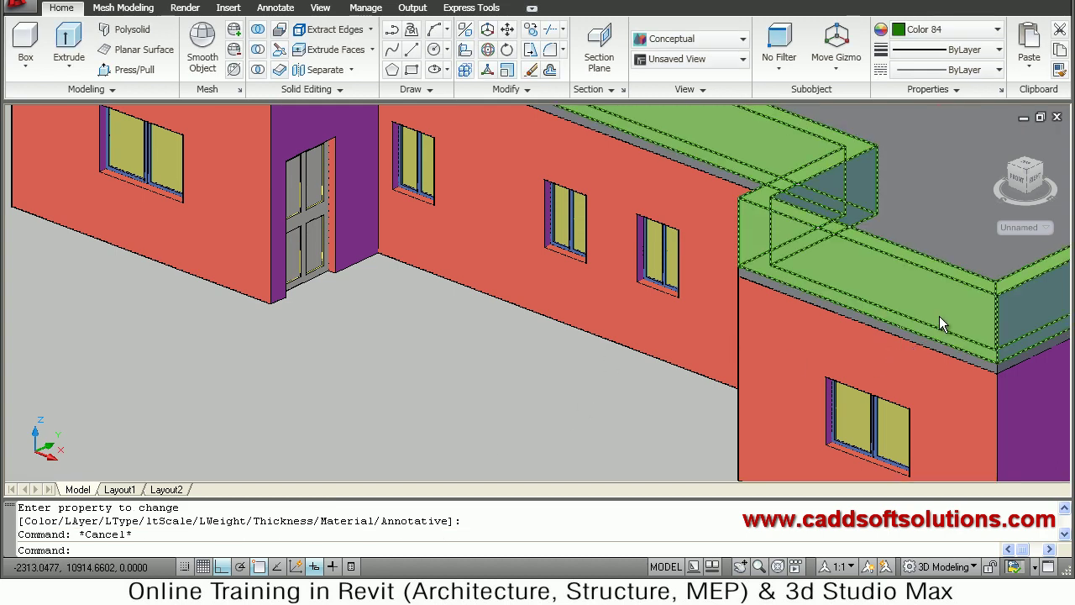
# Change the colour of the roof slab beneath the parapet to index colour 172 and clear the selection.
pyautogui.click(895, 333)
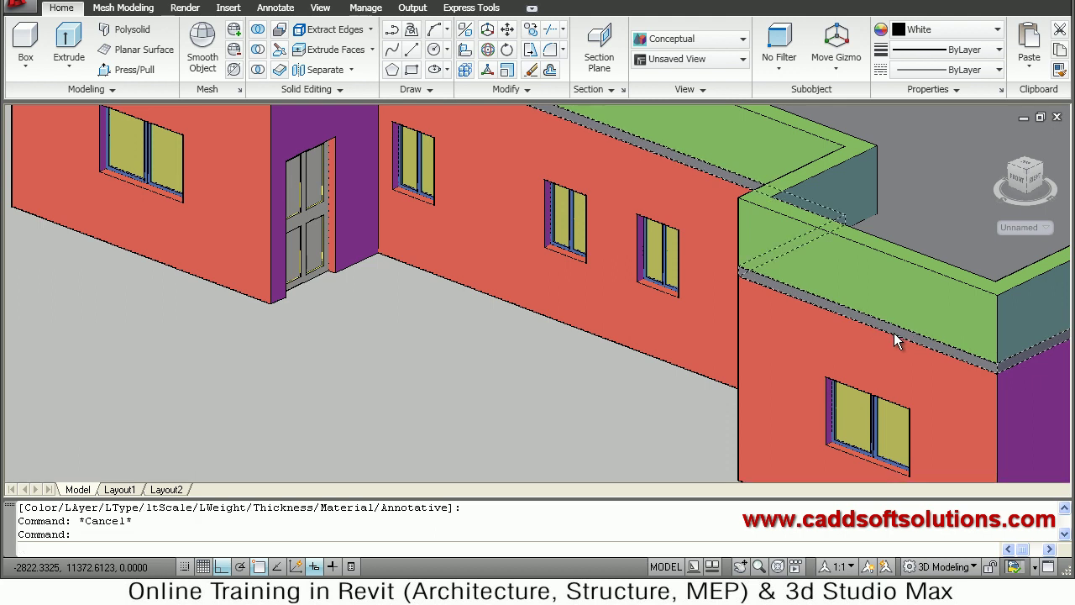
pyautogui.click(941, 31)
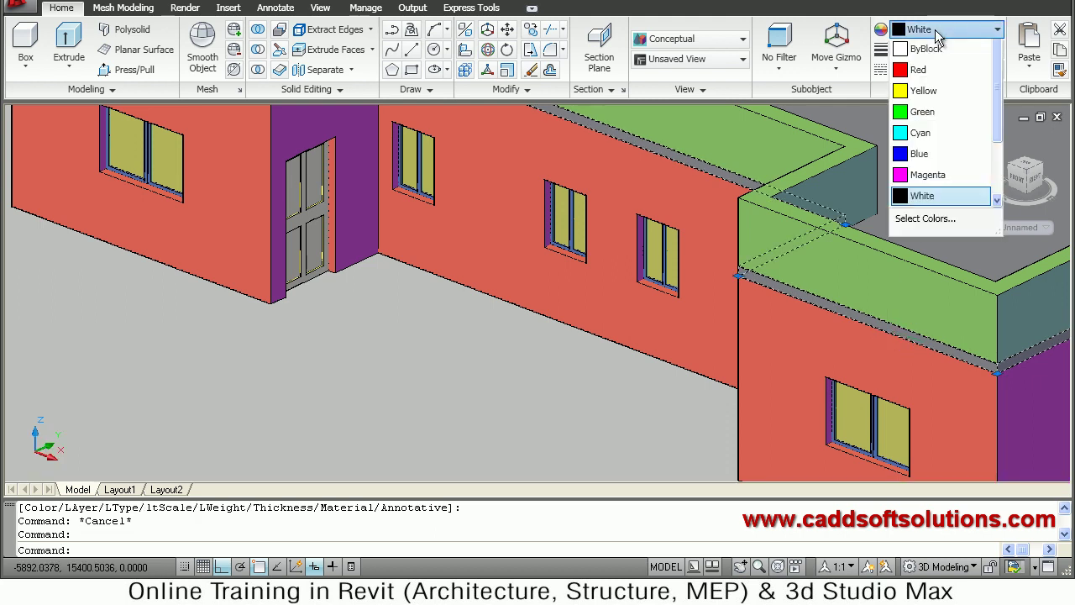
pyautogui.click(931, 241)
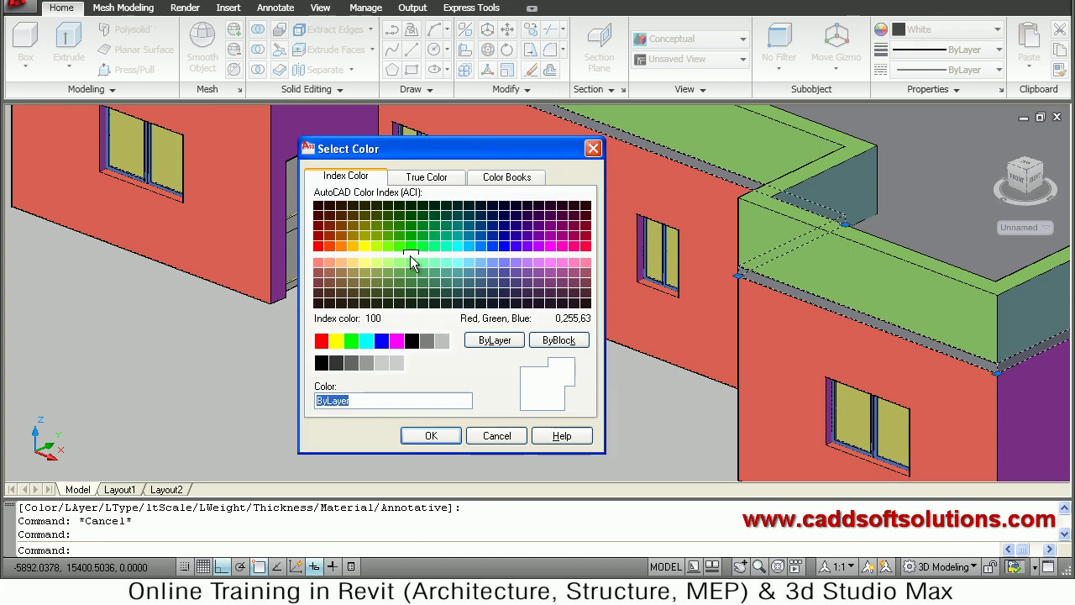
pyautogui.click(504, 242)
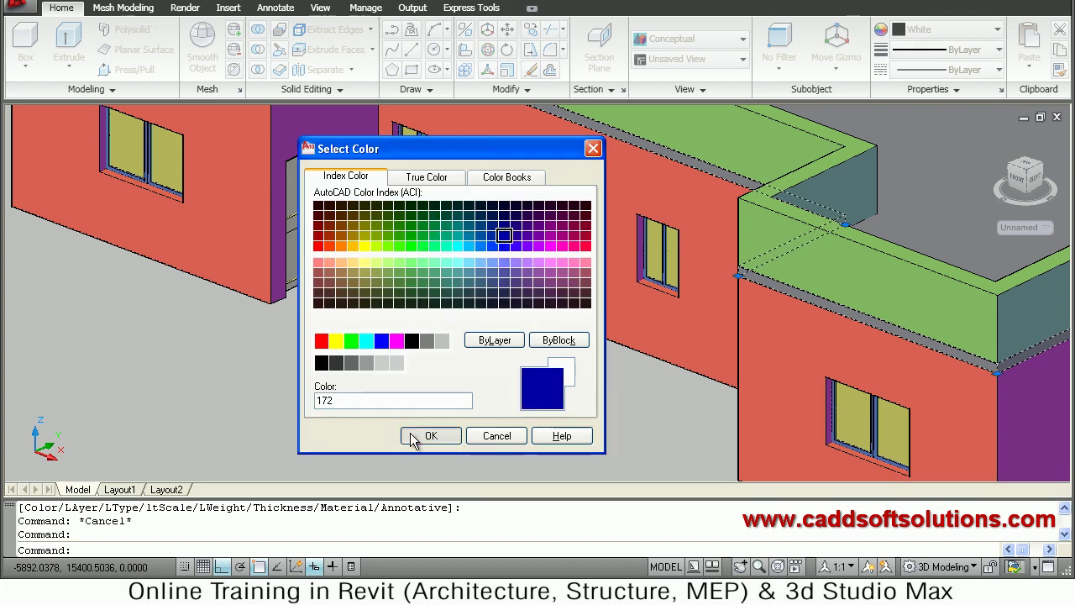
pyautogui.click(423, 436)
pyautogui.press('Escape')
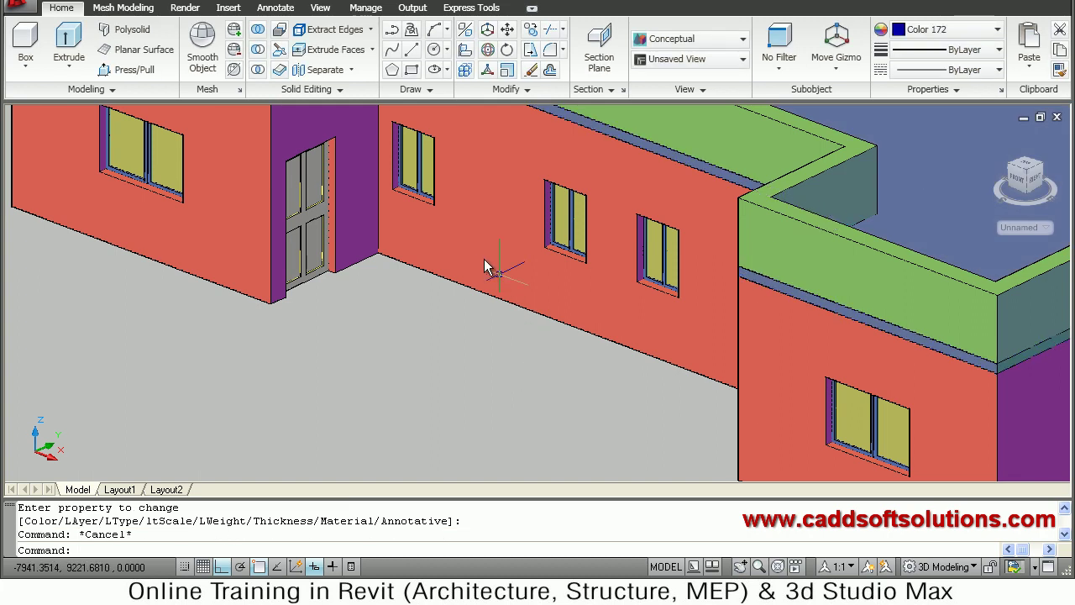
# Examine the coloured building as a whole and up close, checking its walls, windows, door, roof slab and parapet.
pyautogui.scroll(-3, 485, 262)
pyautogui.moveTo(512, 308); pyautogui.dragTo(546, 339, button='middle')
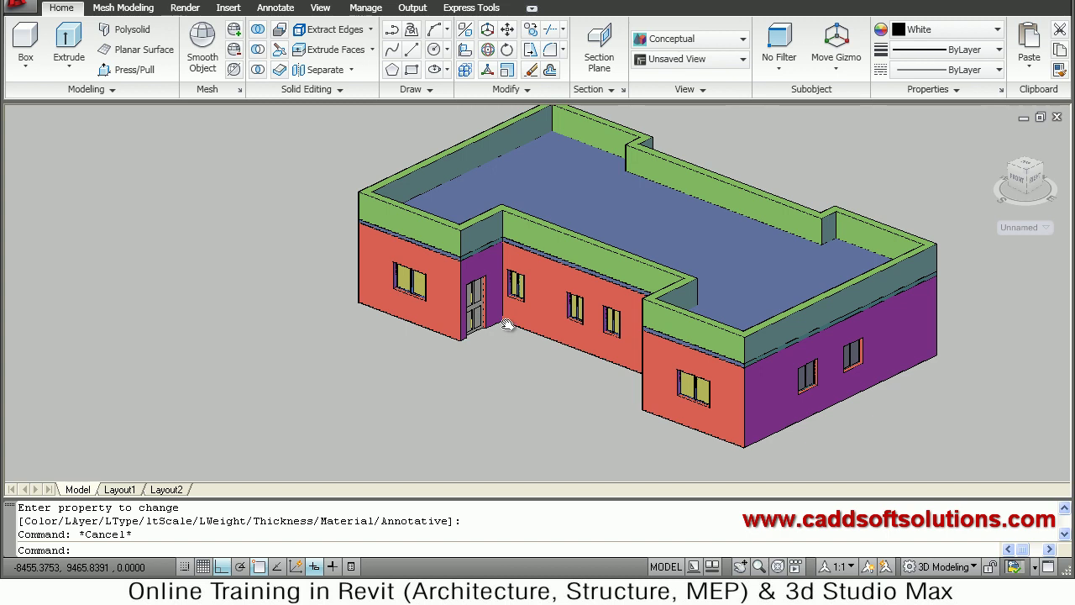
pyautogui.scroll(4, 521, 323)
pyautogui.moveTo(759, 322)
pyautogui.keyDown('shift'); pyautogui.mouseDown(button='middle')
pyautogui.moveTo(745, 283)
pyautogui.moveTo(768, 300)
pyautogui.moveTo(758, 322)
pyautogui.mouseUp(button='middle'); pyautogui.keyUp('shift')
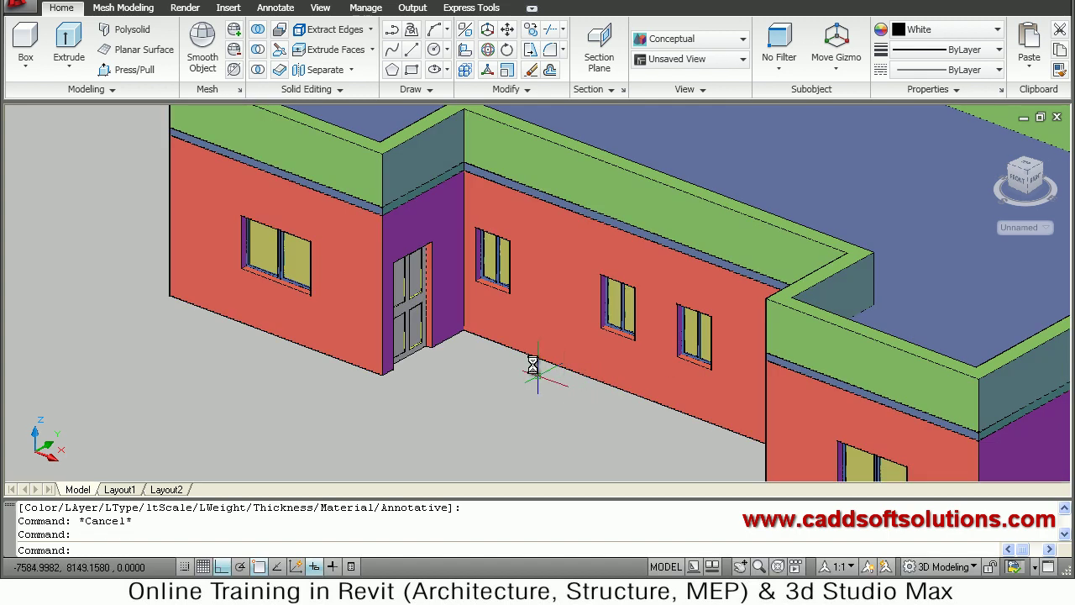
pyautogui.scroll(2, 550, 309)
pyautogui.moveTo(595, 315); pyautogui.dragTo(600, 335, button='middle')
pyautogui.hotkey('ctrl', 'a')
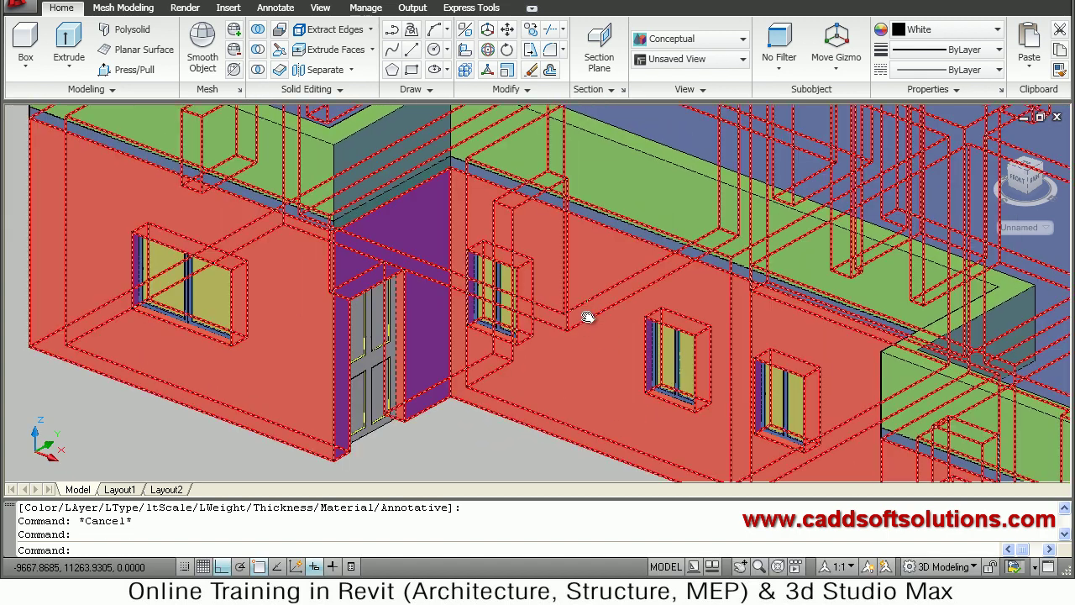
pyautogui.press('Escape')
pyautogui.moveTo(585, 319); pyautogui.dragTo(586, 322, button='middle')
pyautogui.scroll(-3, 583, 319)
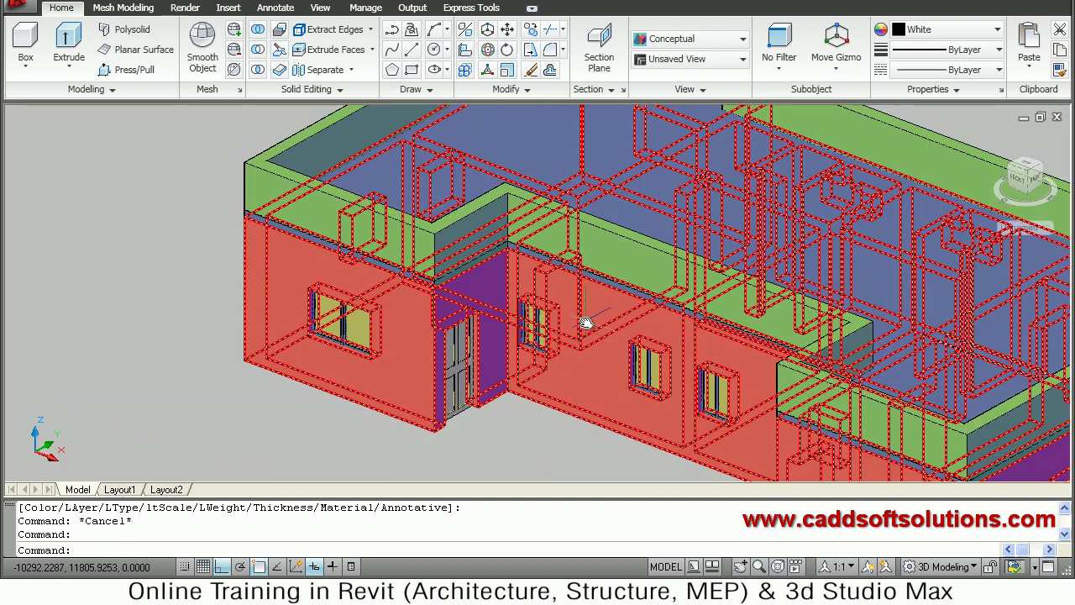
pyautogui.moveTo(371, 361); pyautogui.dragTo(292, 249, button='middle')
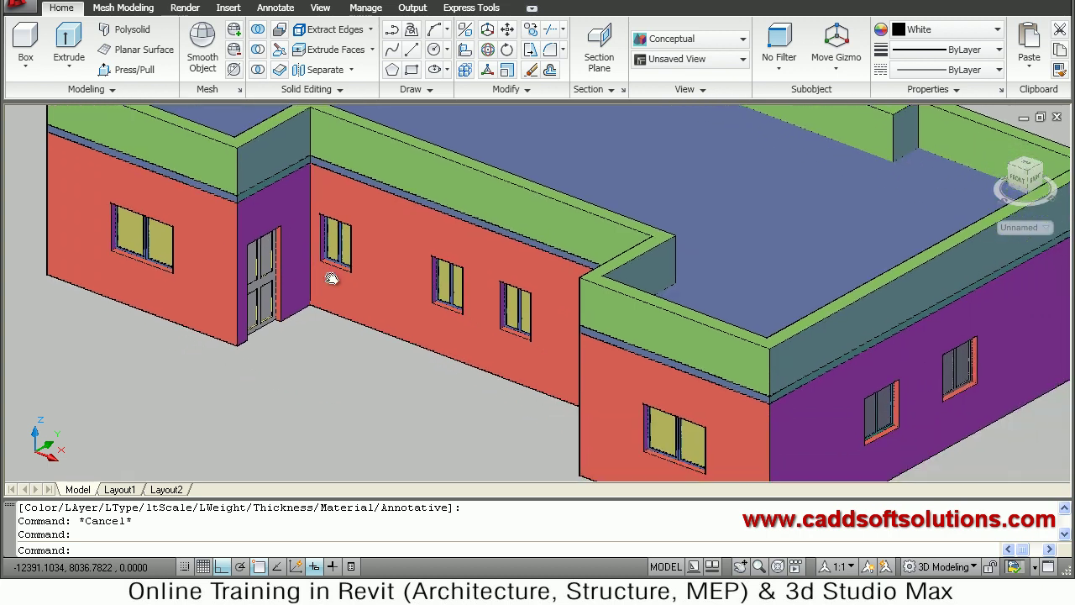